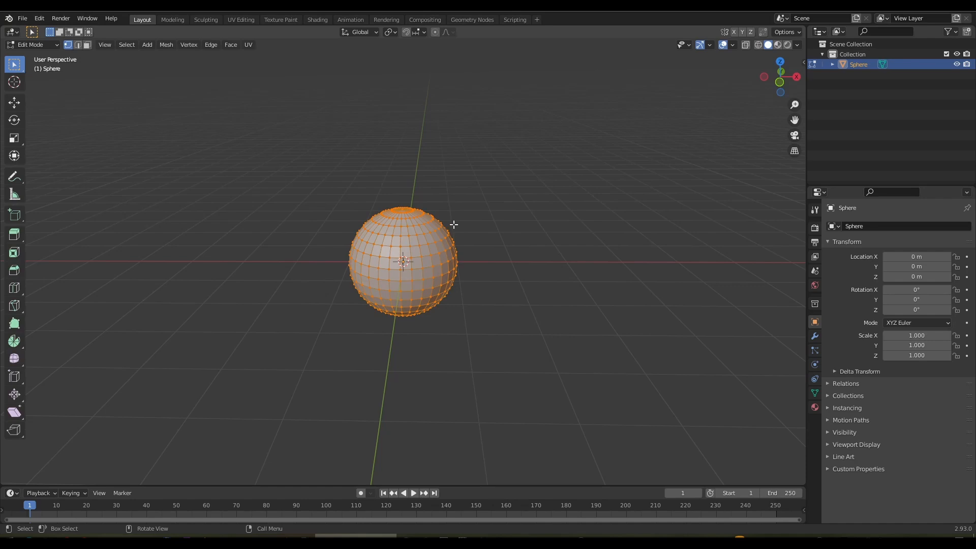
Select the sphere's top vertex in front view and enable proportional editing with Connected Only and Smooth falloff.
middle_drag(461, 227, 440, 197)
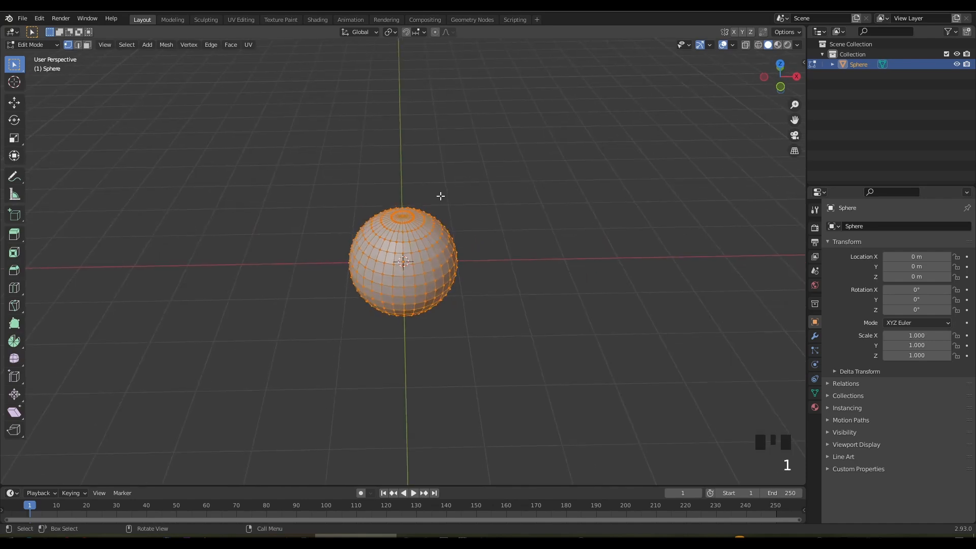
scroll(441, 196, up, 3)
click(405, 178)
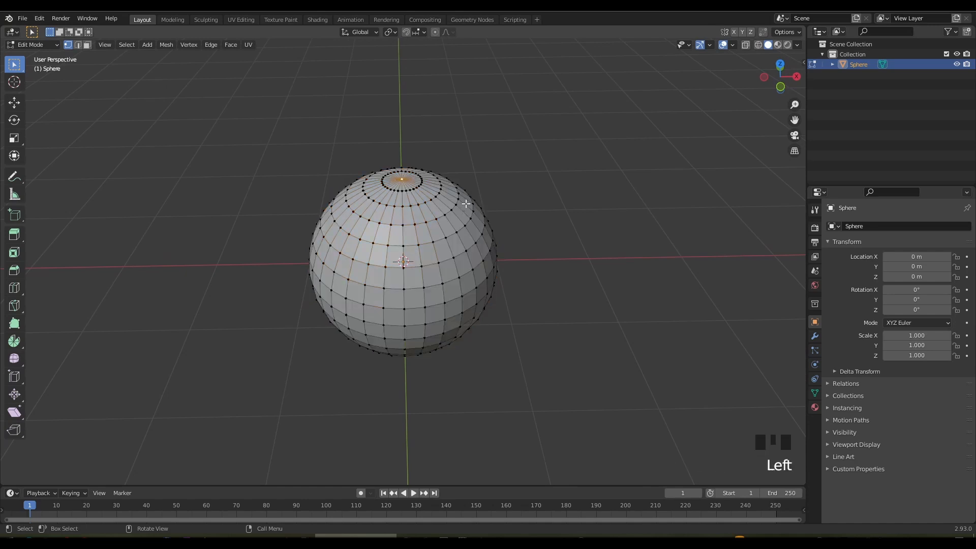
key(KP_1)
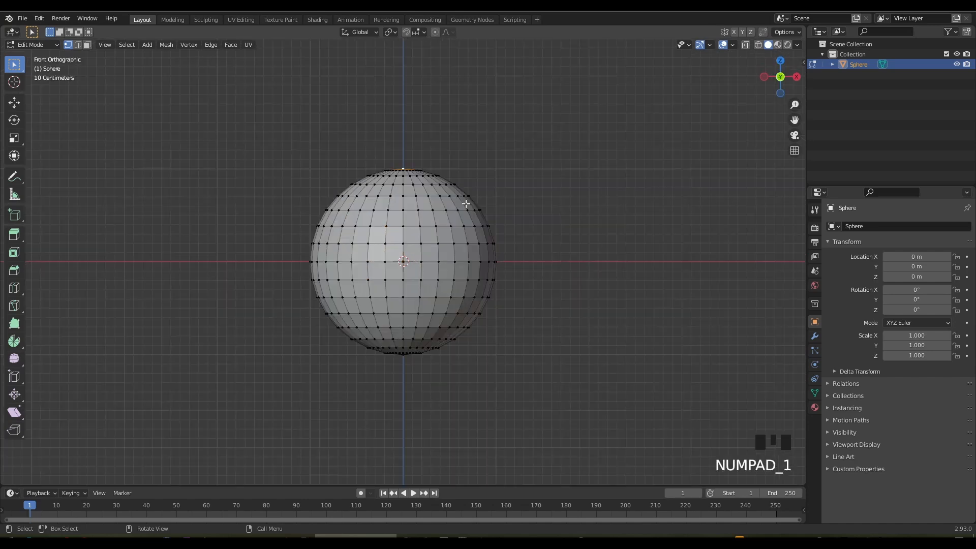
click(435, 34)
click(451, 31)
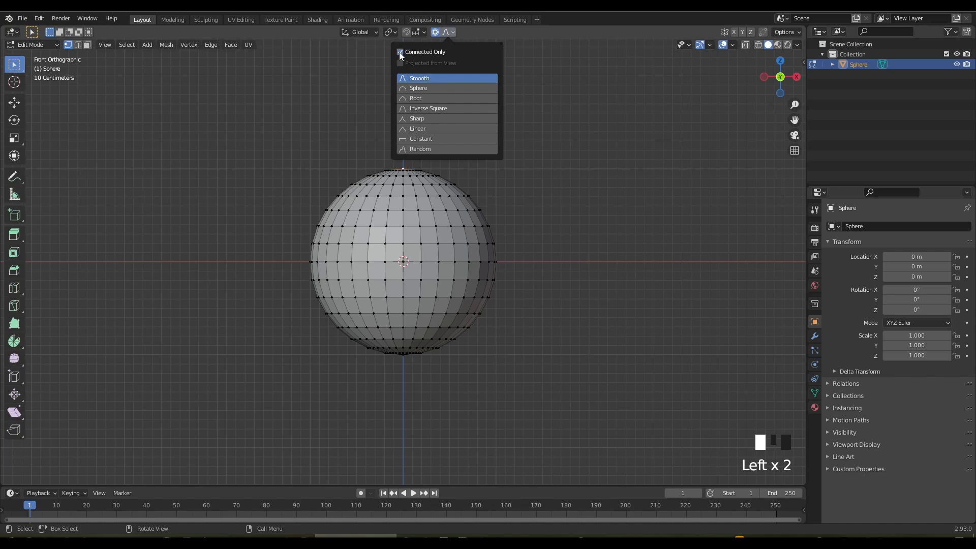
Move the top vertex up about 0.65 m along Z with a proportional size of about 2.36 to form an egg shape.
scroll(499, 210, down, 3)
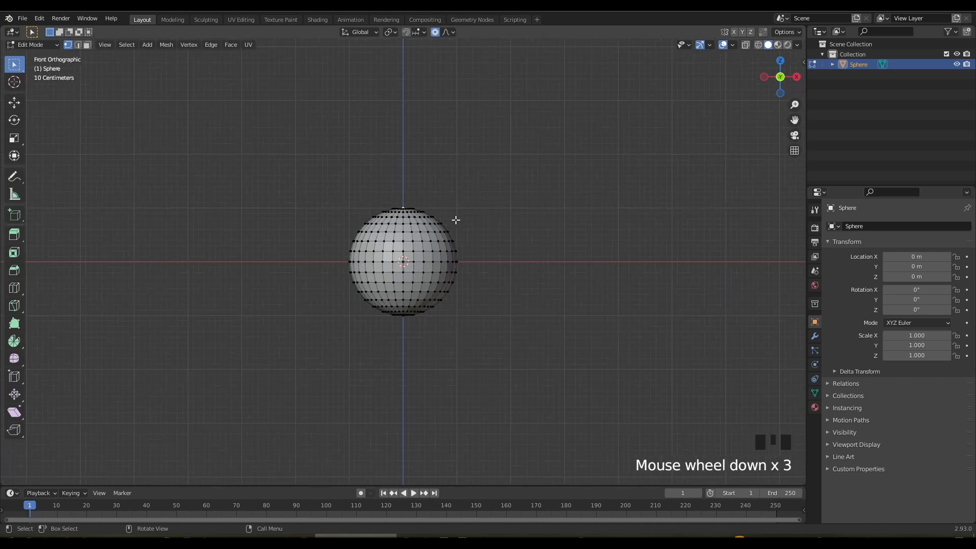
key(g)
scroll(455, 219, down, 8)
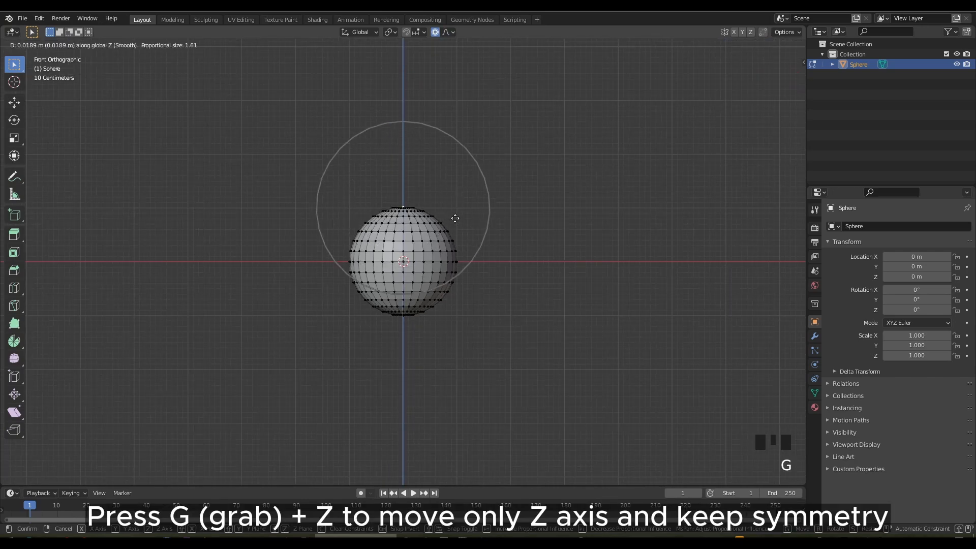
scroll(449, 195, down, 1)
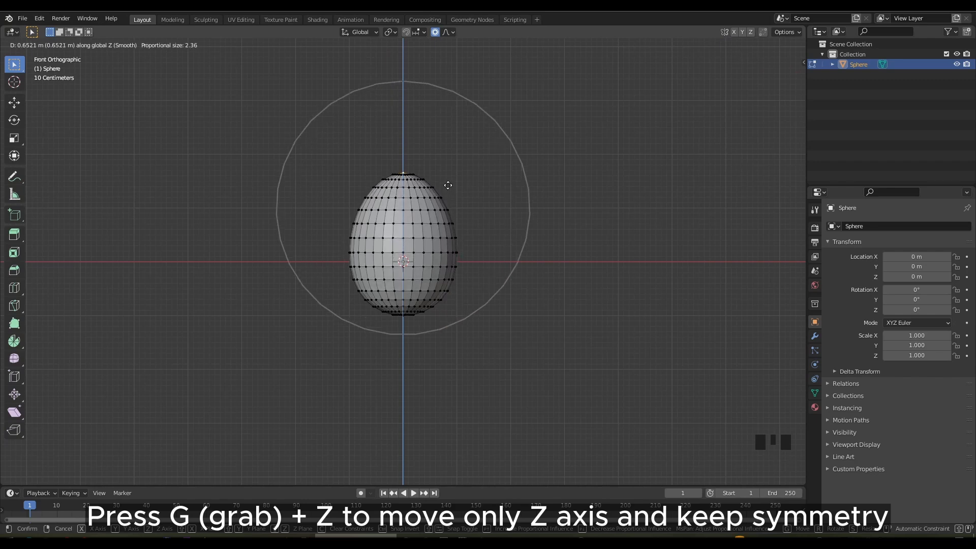
click(448, 185)
Raise the whole egg about 0.94 m along Z in Object Mode and shade it smooth.
key(Tab)
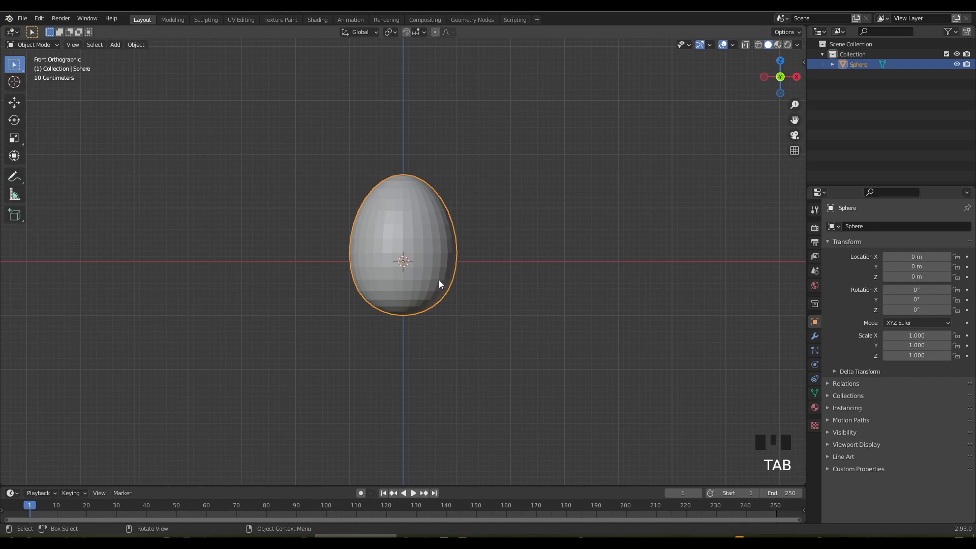
key(g)
key(z)
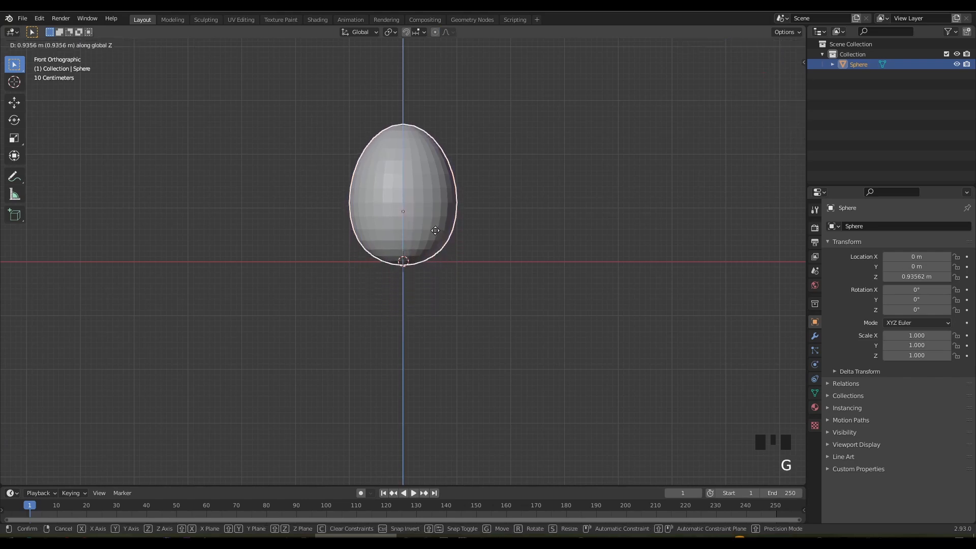
click(393, 216)
click(133, 45)
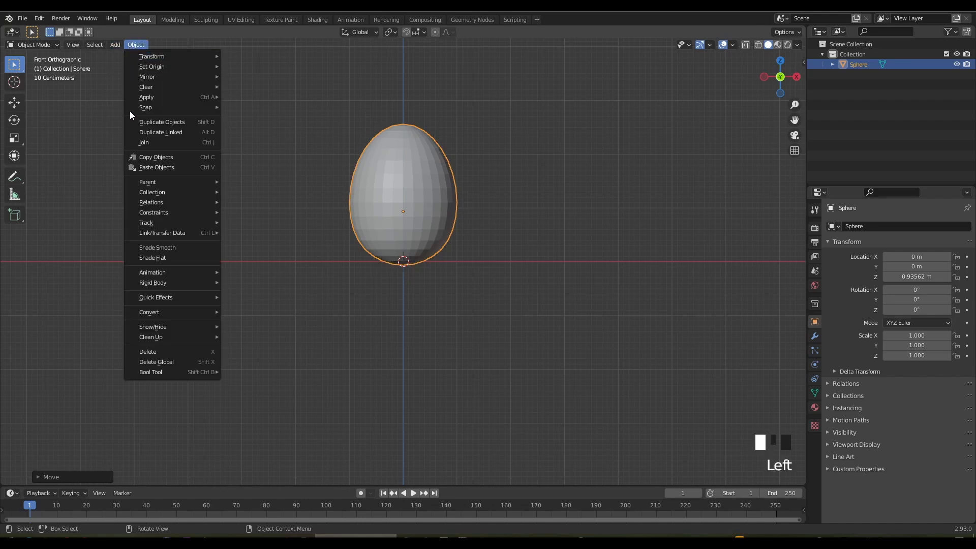
click(156, 248)
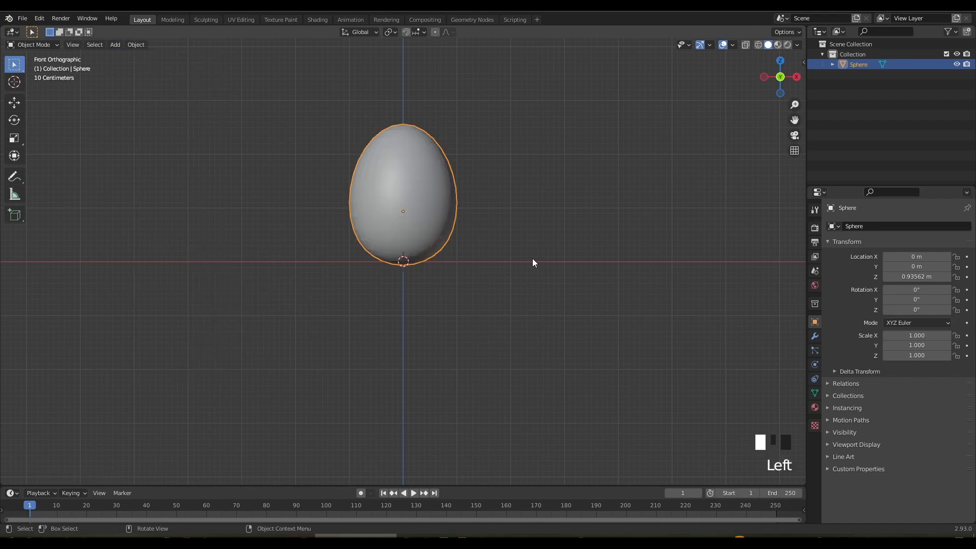
Give the egg a new material with a pale yellow base color (about H 0.112, S 0.566, V 0.800) and preview it in the viewport.
click(814, 407)
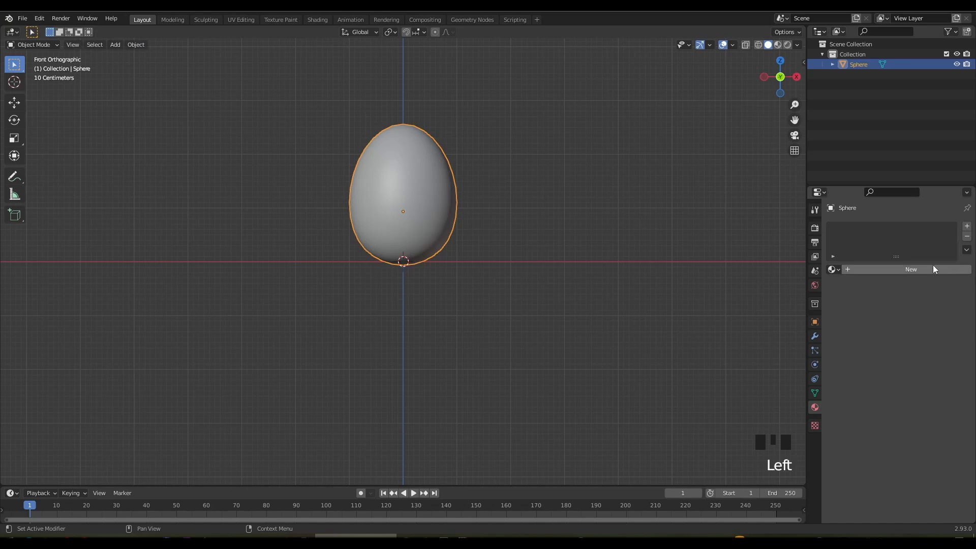
click(910, 270)
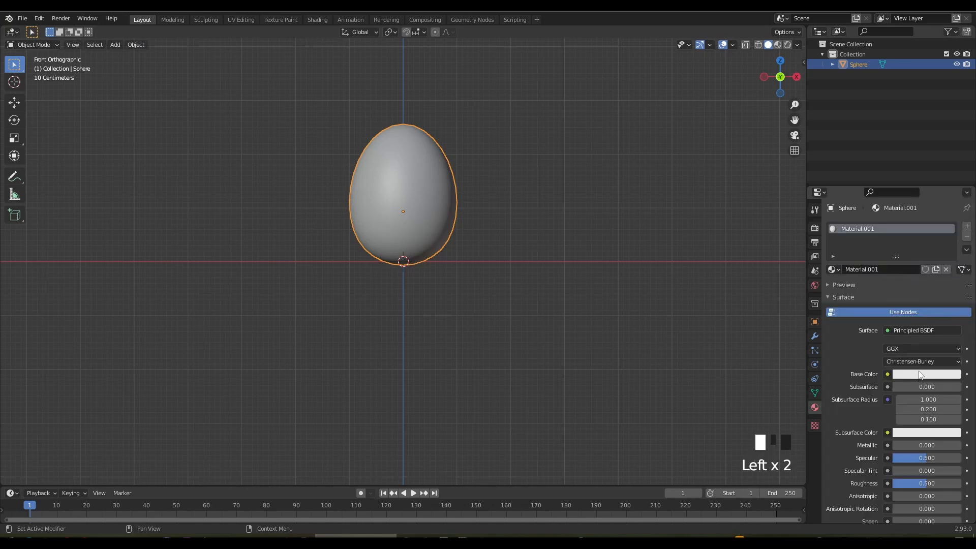
click(919, 377)
click(900, 273)
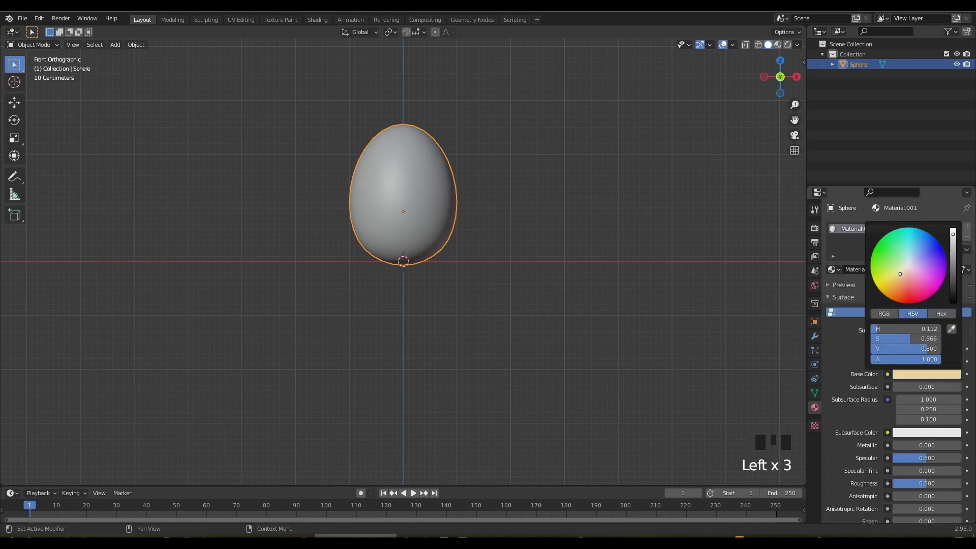
click(778, 44)
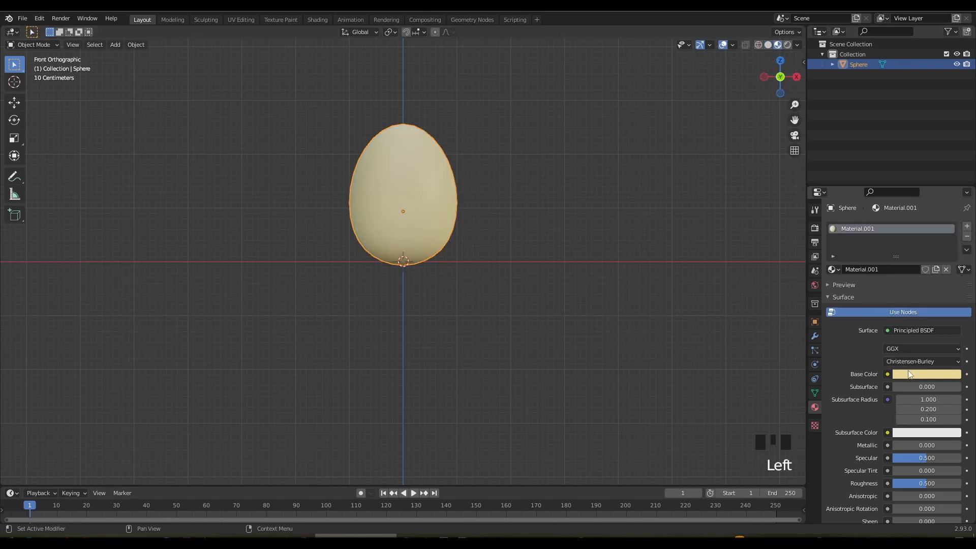
middle_drag(502, 233, 463, 272)
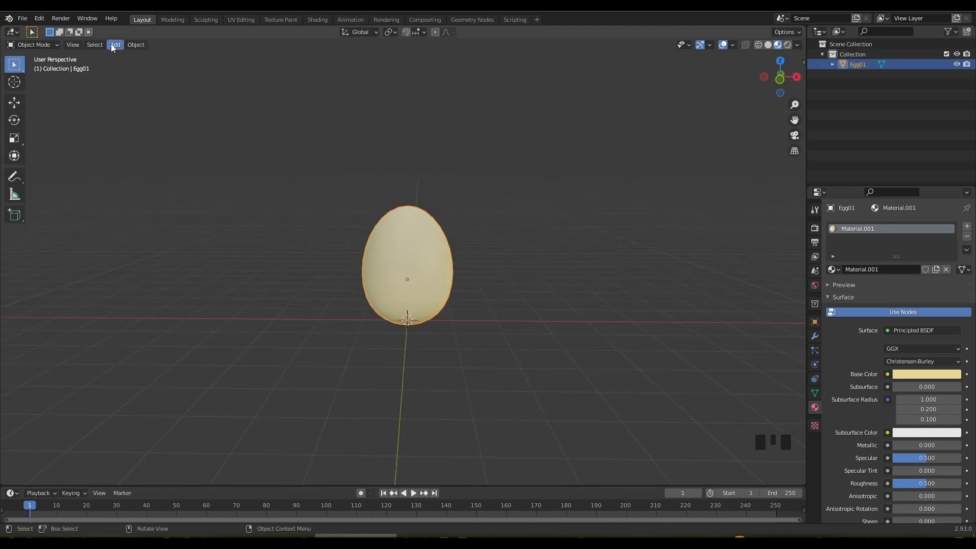
Add a cylinder mesh at the origin and switch the viewport to solid shading.
click(113, 45)
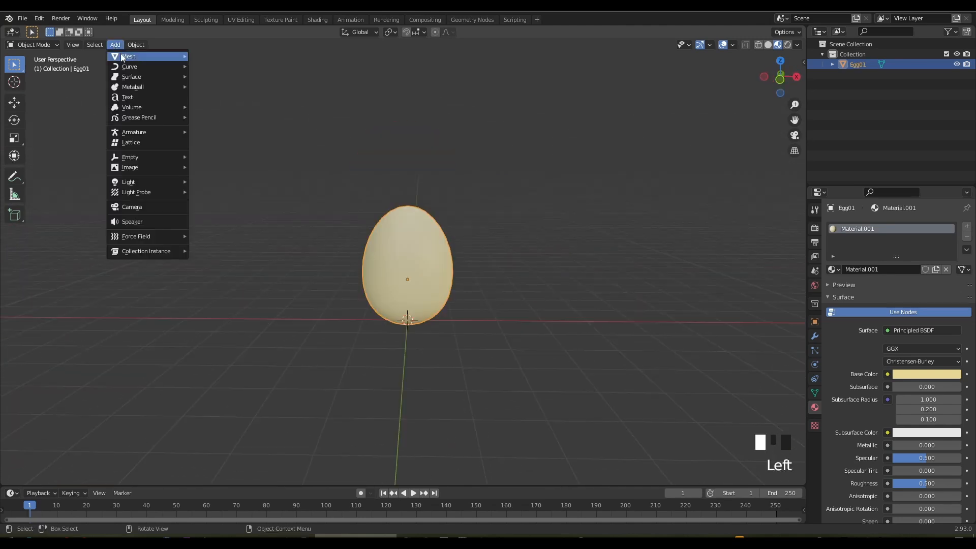
mouse_move(124, 59)
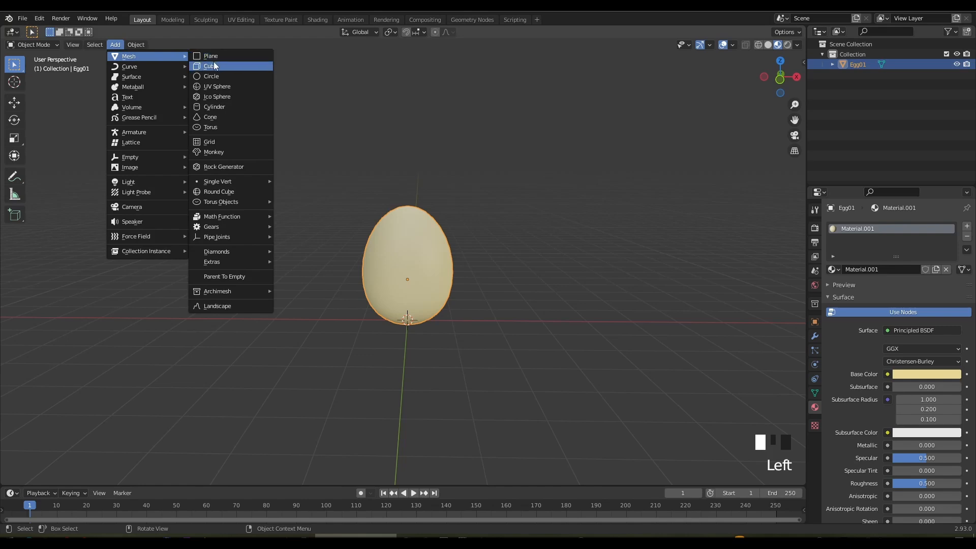
click(209, 108)
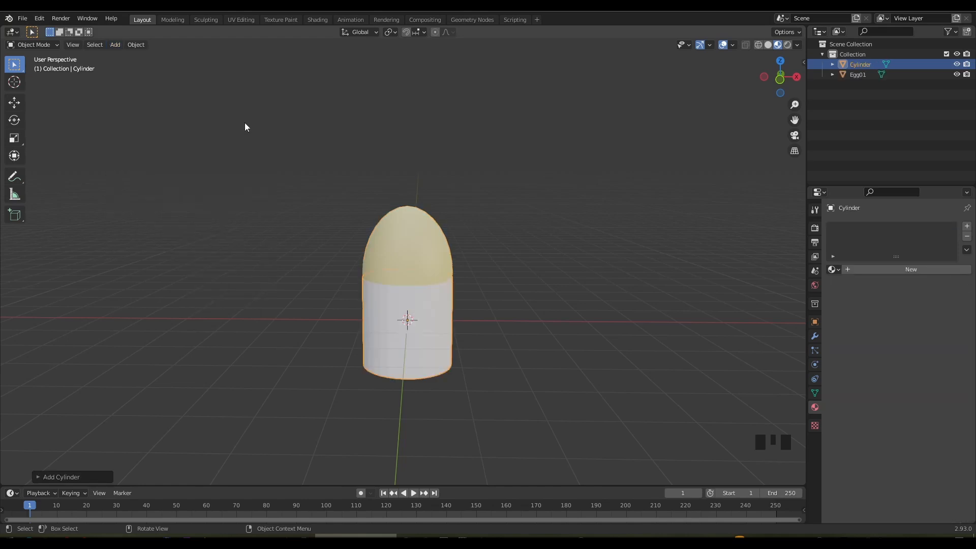
click(768, 44)
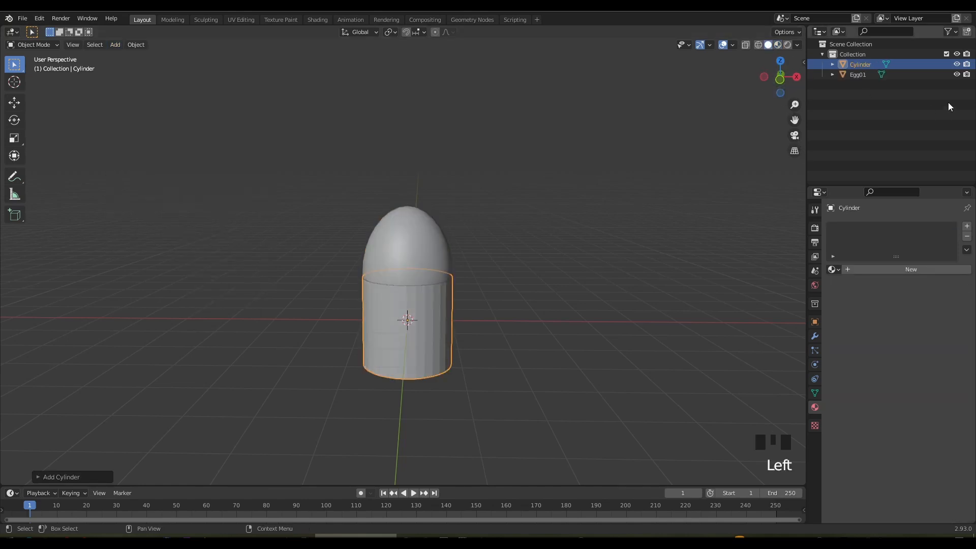
Hide Egg01, keep the cylinder visible, and rename the cylinder as Plate.
click(956, 64)
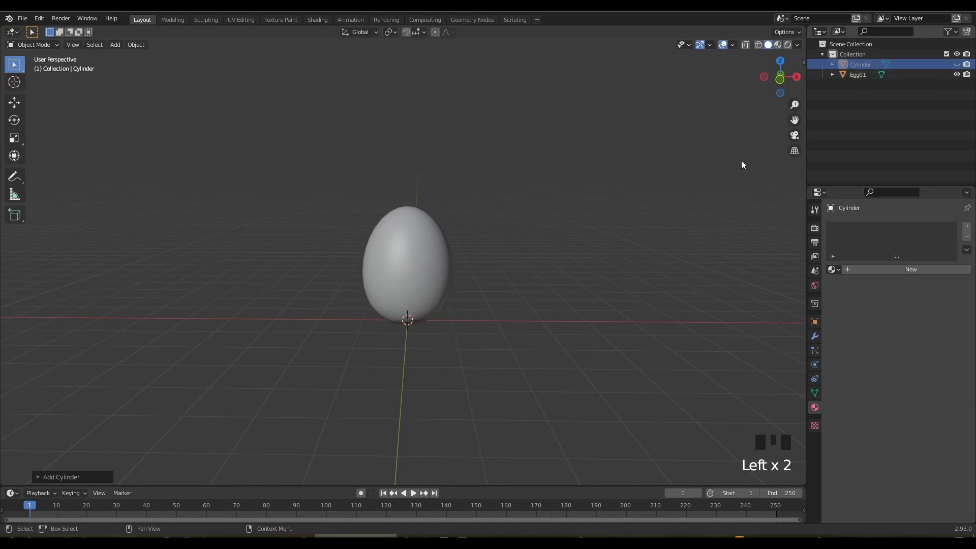
click(955, 74)
click(954, 65)
click(863, 64)
double_click(865, 64)
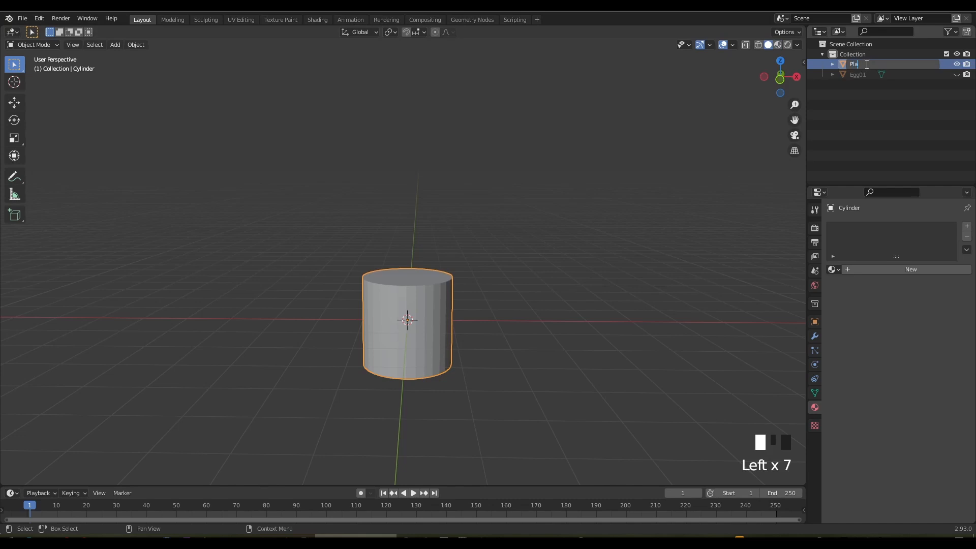
text(Plate)
key(Return)
Raise the Plate cylinder along Z until its base sits at about the grid floor.
middle_drag(506, 363, 499, 359)
key(g)
key(z)
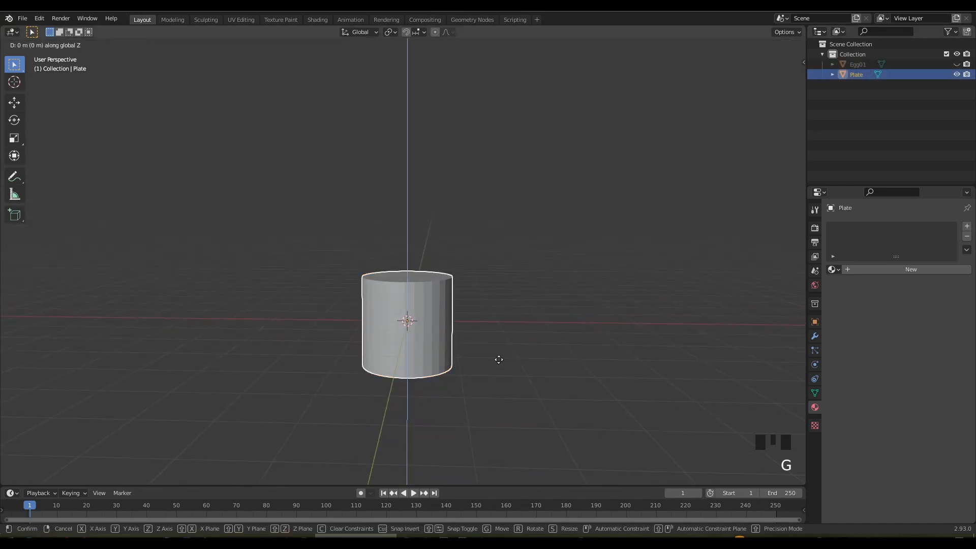
click(497, 316)
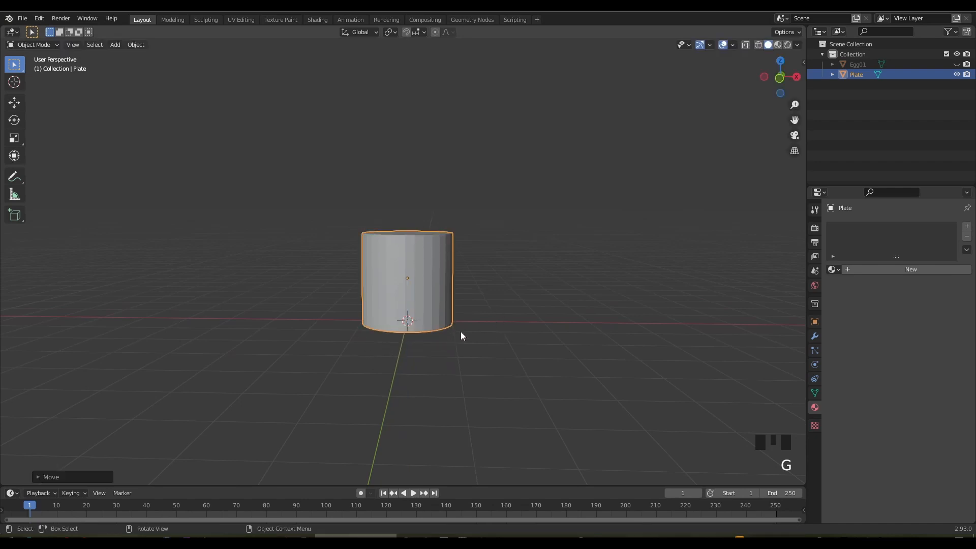
Scale up the Plate's top face in Edit Mode so the cylinder flares into a wide bowl shape.
middle_drag(462, 332, 467, 347)
scroll(467, 343, up, 2)
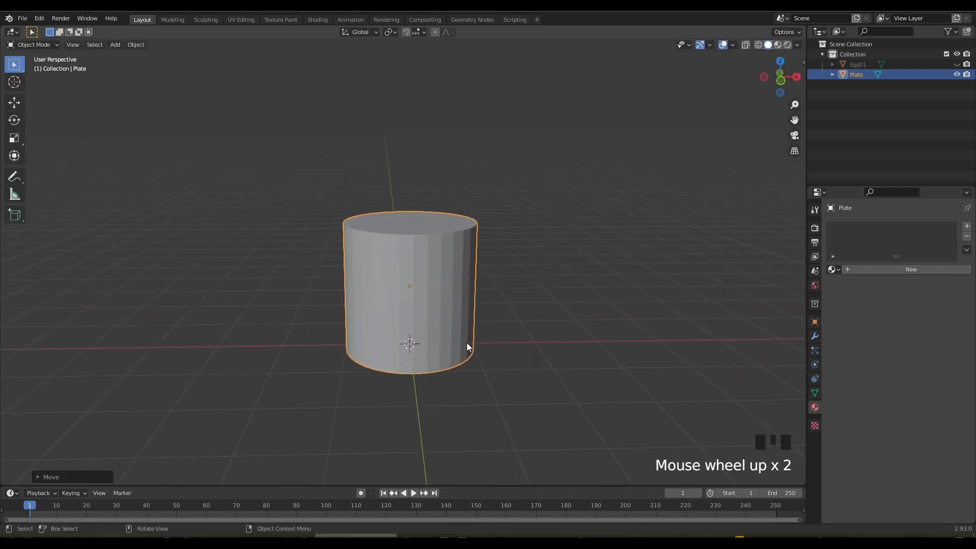
key(Tab)
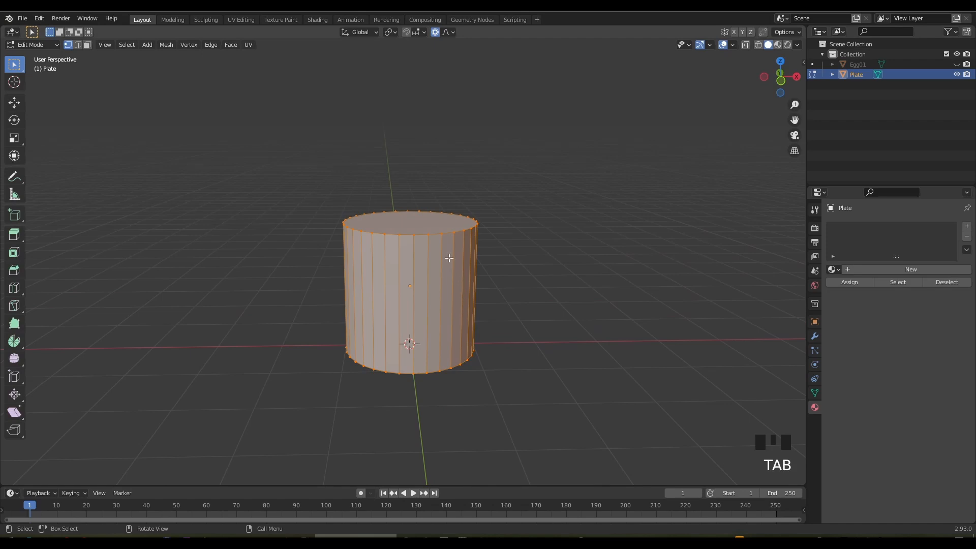
key(3)
click(439, 245)
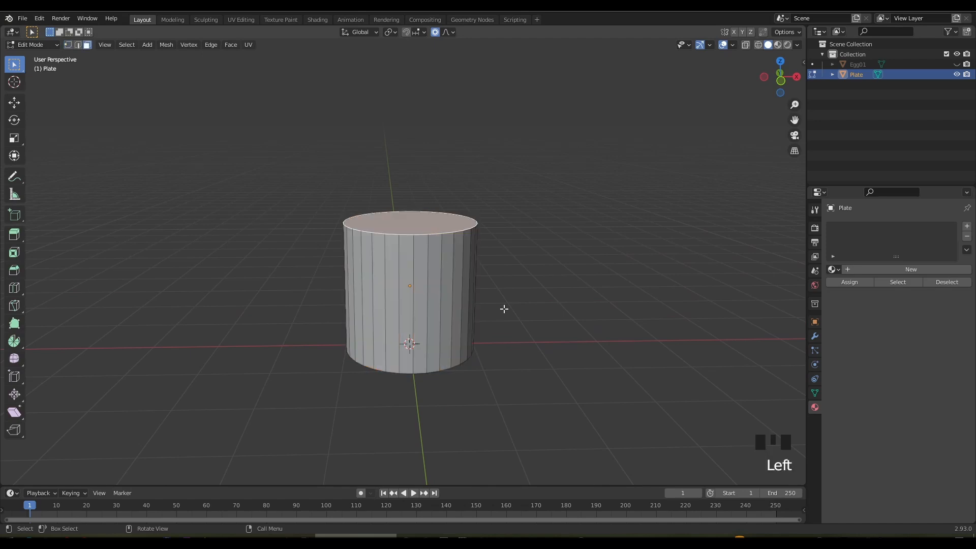
key(s)
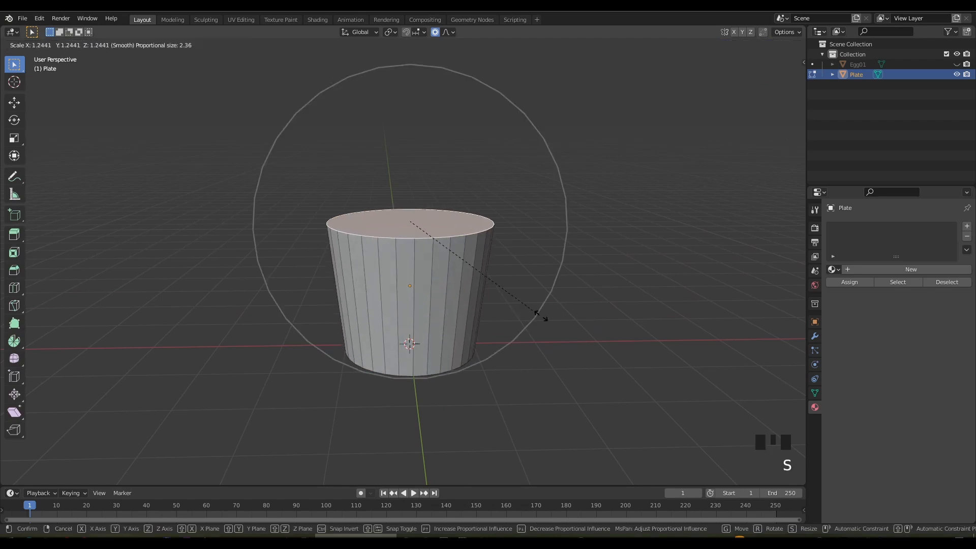
click(681, 350)
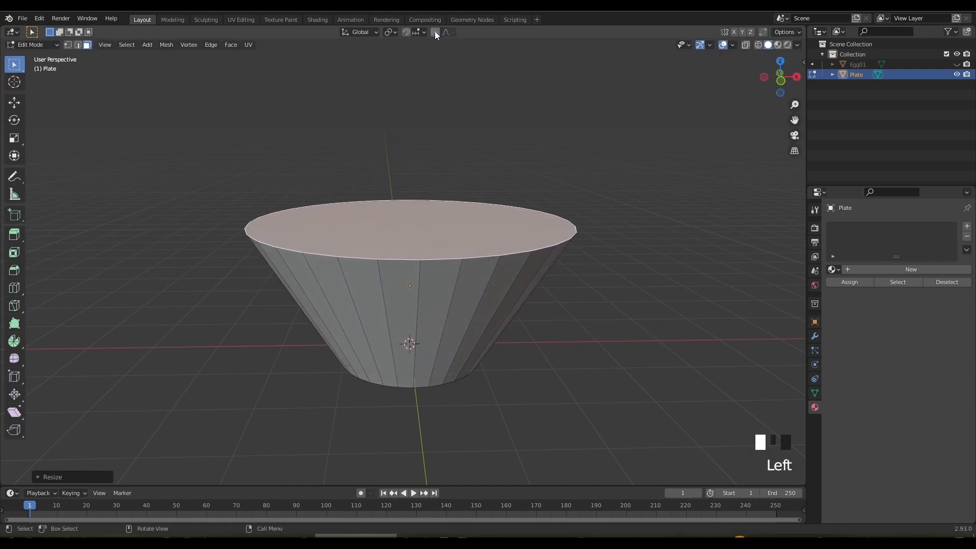
Turn off proportional editing and lower the Plate's top face along Z to make the bowl shallower.
key(g)
key(z)
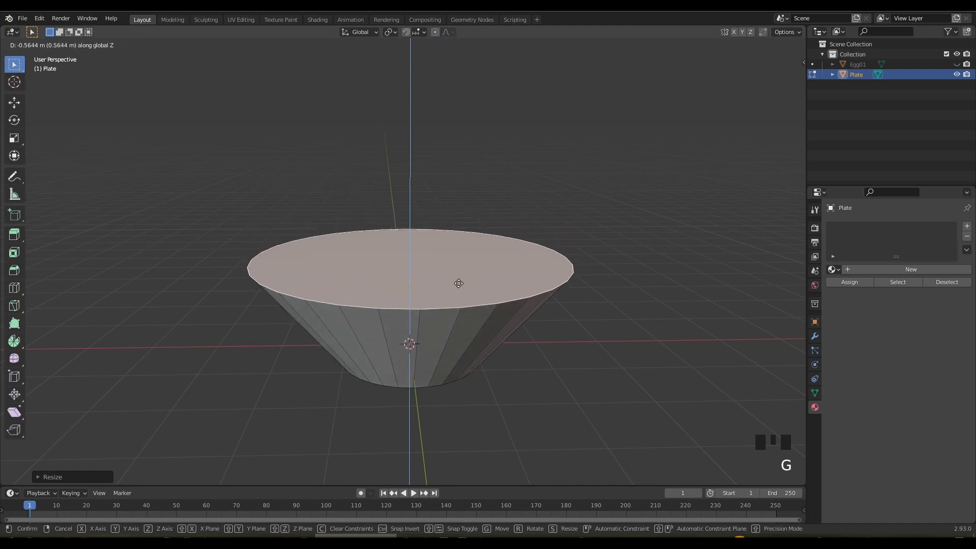
click(454, 312)
Delete the Plate's top face using the Faces option to open up the bowl.
middle_drag(454, 312, 419, 279)
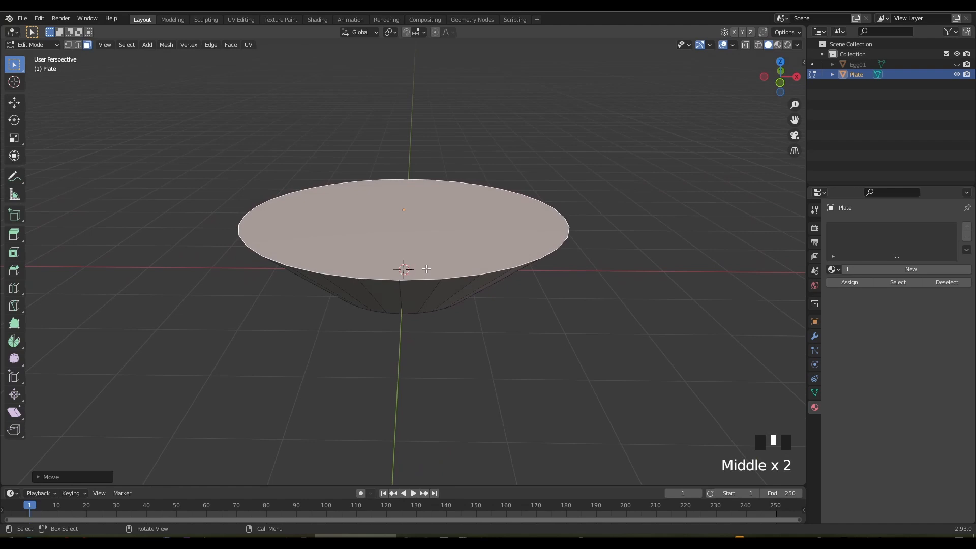
key(x)
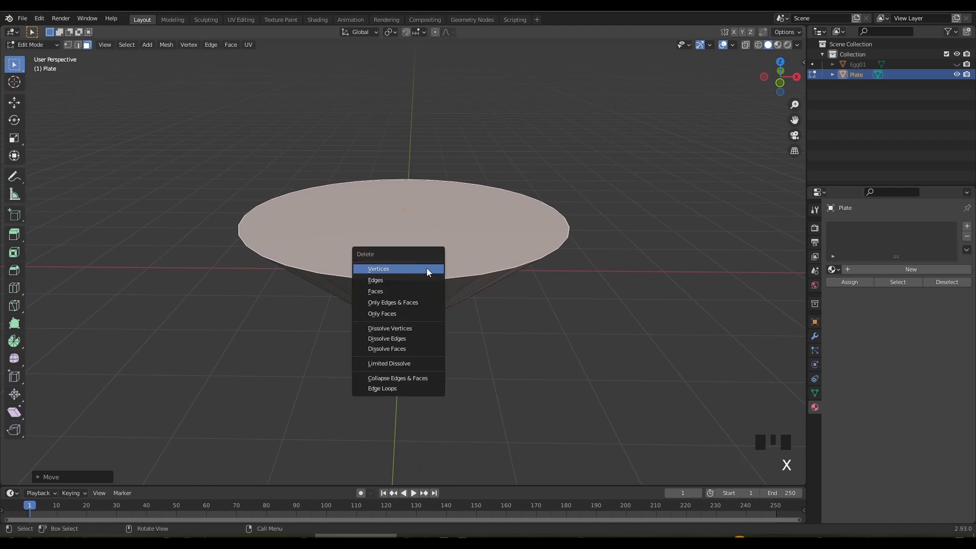
click(379, 294)
Select the Plate's open upper edge loop and extrude it up about 0.055 m along Z.
mouse_move(381, 291)
middle_down()
mouse_move(289, 301)
mouse_move(396, 301)
middle_up()
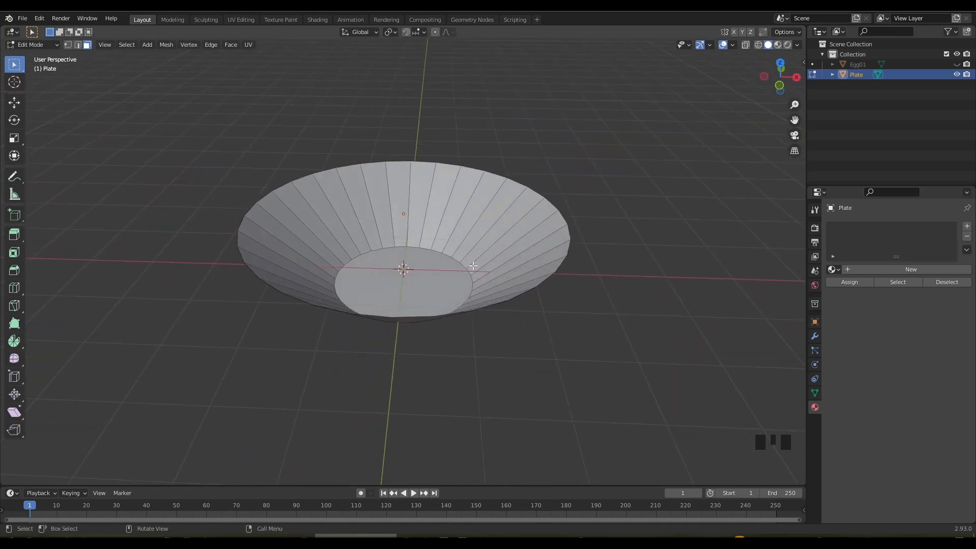
mouse_move(484, 271)
middle_down()
mouse_move(451, 285)
mouse_move(486, 289)
middle_up()
click(447, 288)
alt+click(447, 287)
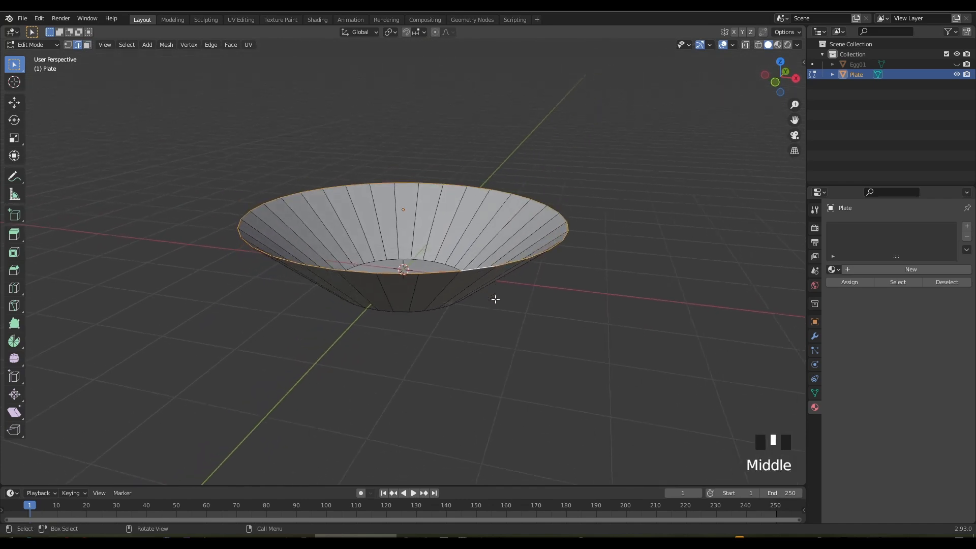
key(e)
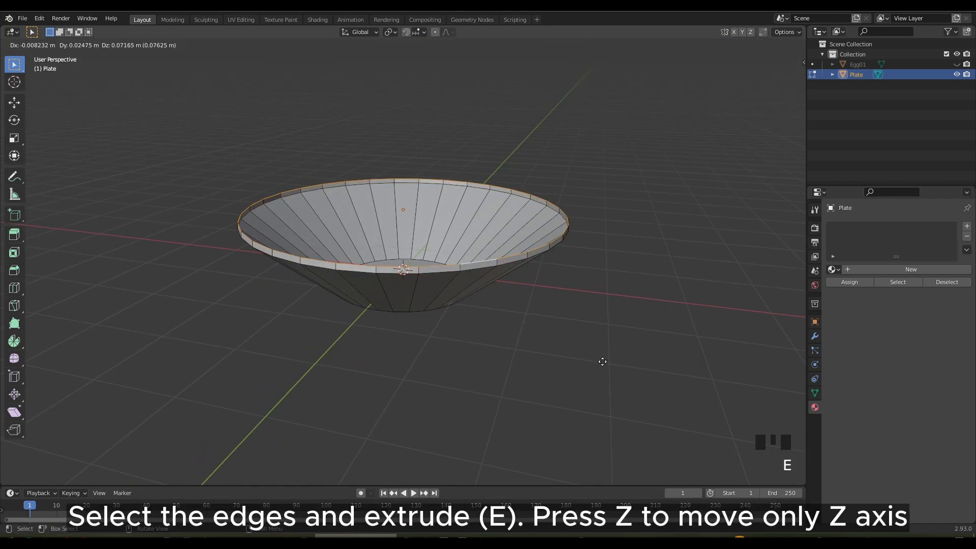
key(z)
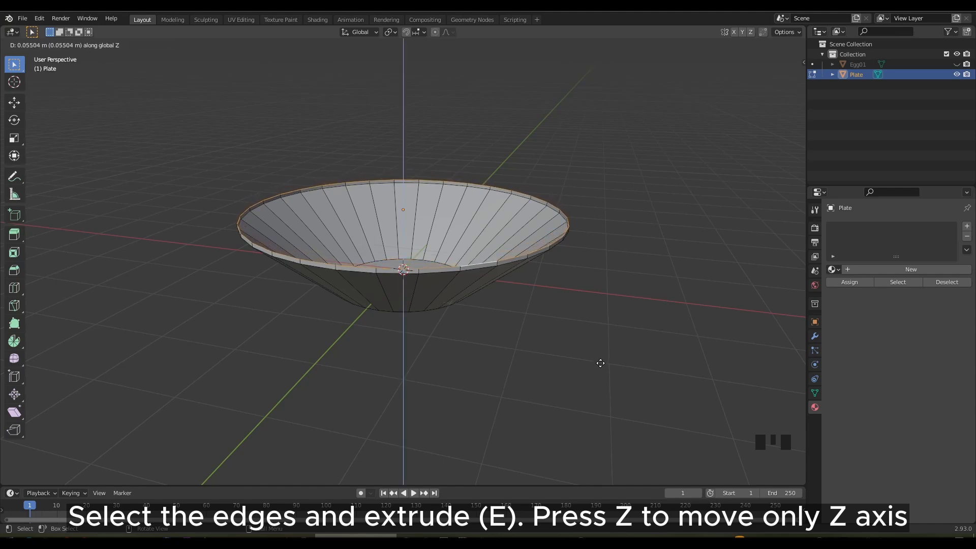
click(601, 363)
Extrude the Plate's upper edge loop and scale it outward to about 1.2 to form a flat rim.
key(e)
key(s)
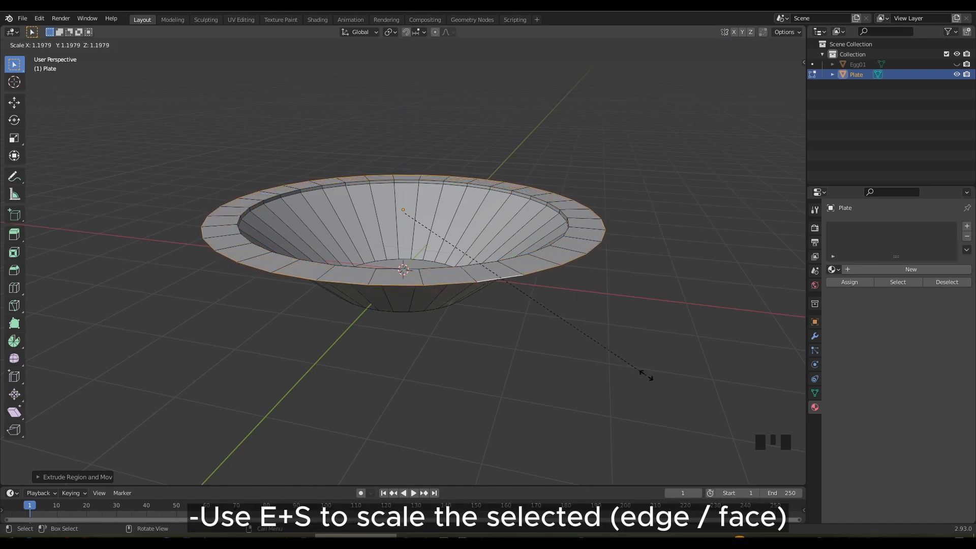
click(646, 376)
Add three evenly spaced horizontal loop cuts around the Plate's sloped wall.
middle_drag(646, 376, 538, 322)
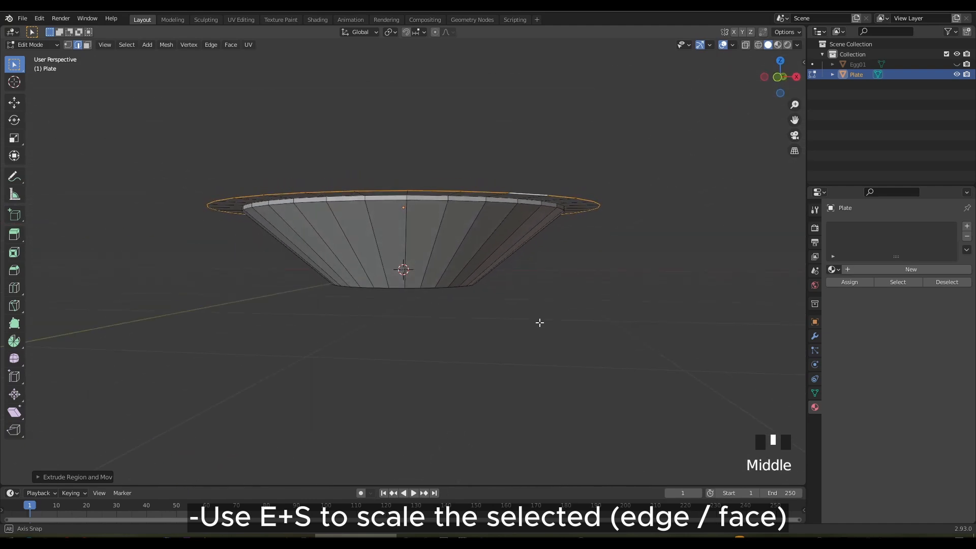
key(ctrl+r)
scroll(452, 257, up, 2)
click(452, 257)
right_click(451, 257)
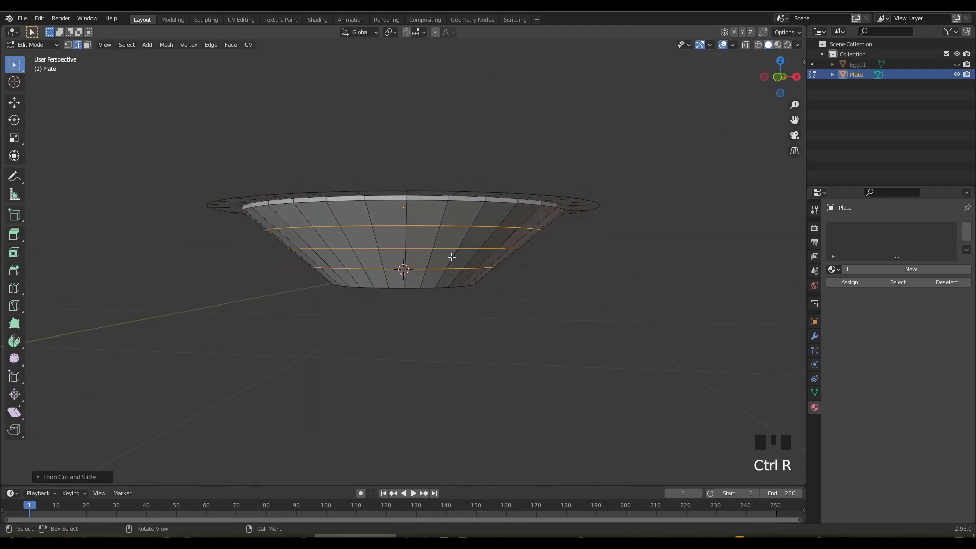
Round the Plate's wall by scaling the middle edge loop to about 1.05, the lower to 1.10 and the upper to 1.03.
click(469, 250)
alt+click(468, 249)
key(s)
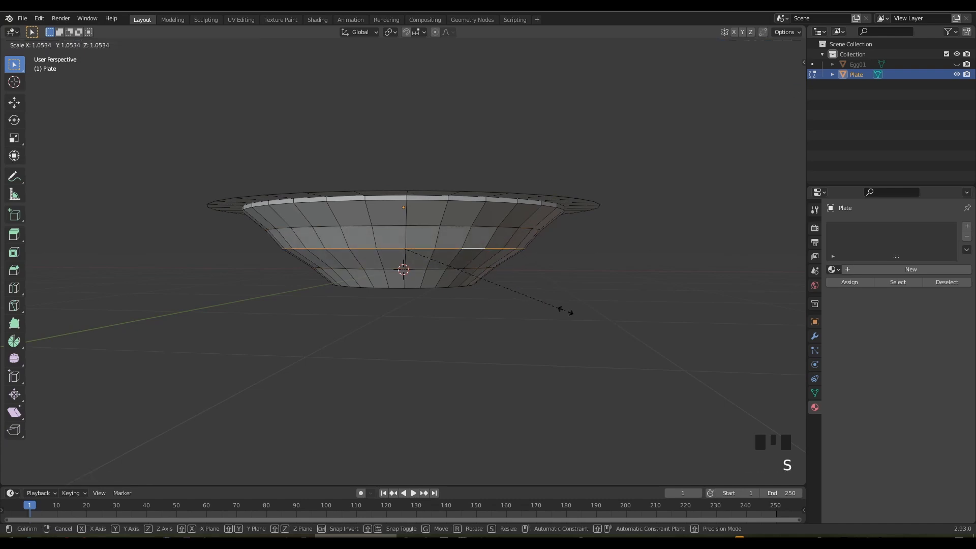
click(563, 310)
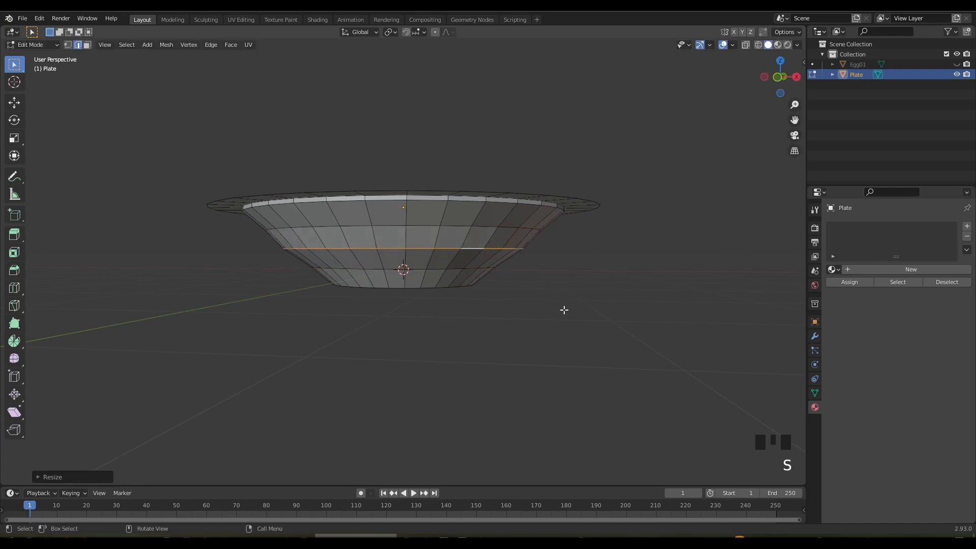
click(439, 270)
alt+click(440, 270)
key(s)
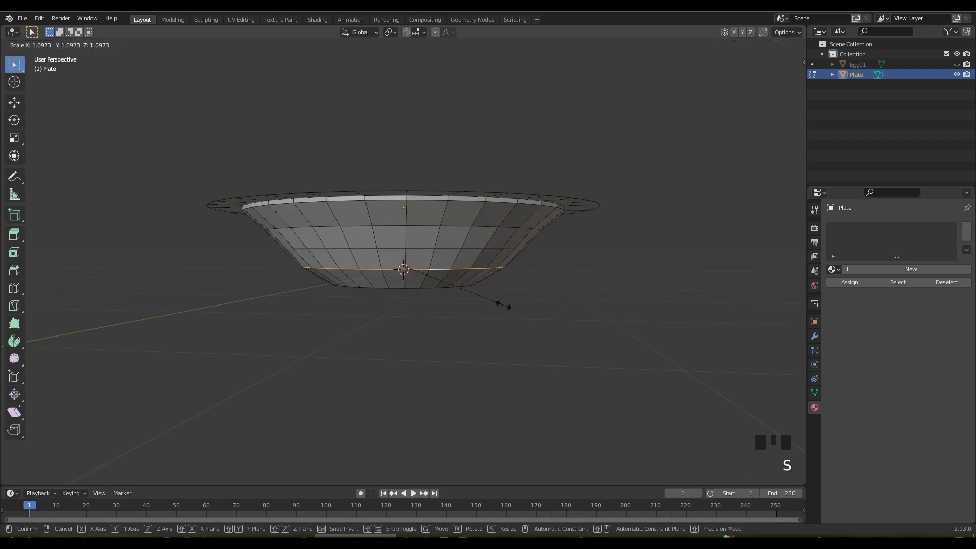
click(503, 305)
click(462, 226)
alt+click(458, 224)
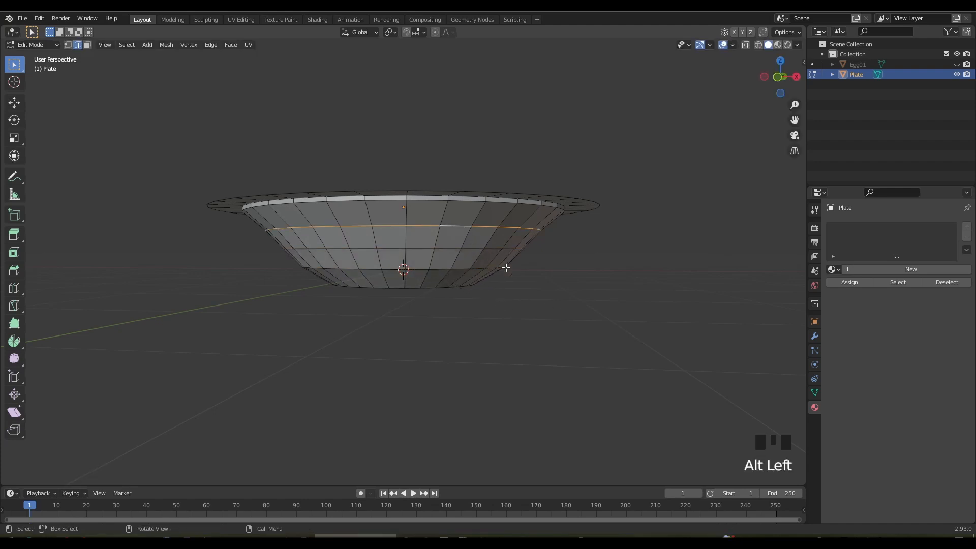
key(s)
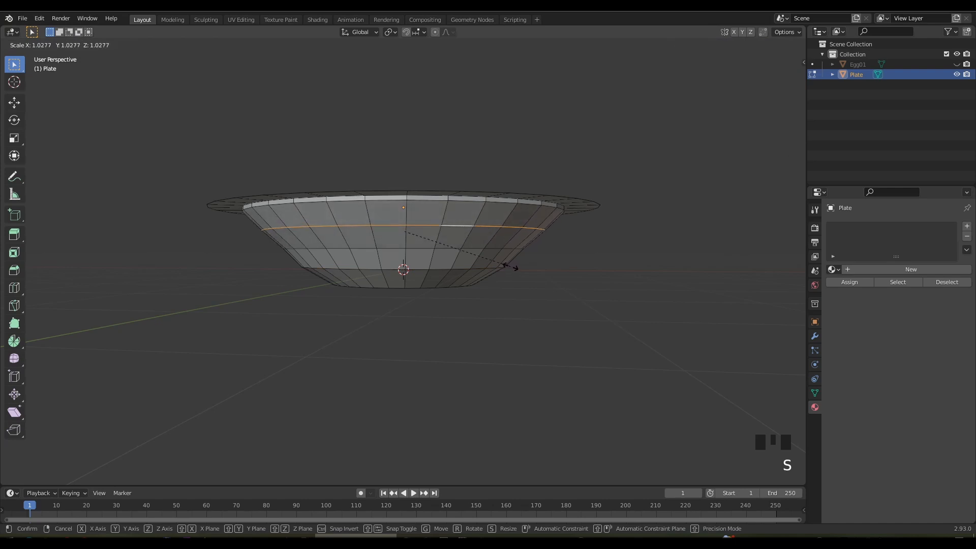
click(510, 267)
Scale the wall's middle edge loop outward by about 1.03 once more and return to Object Mode.
key(KP_2)
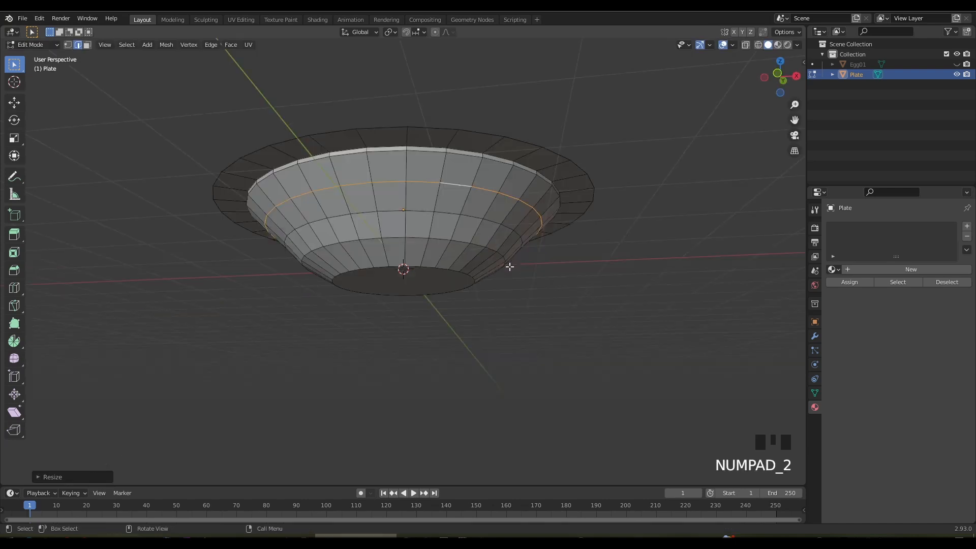
key(KP_1)
scroll(508, 267, up, 3)
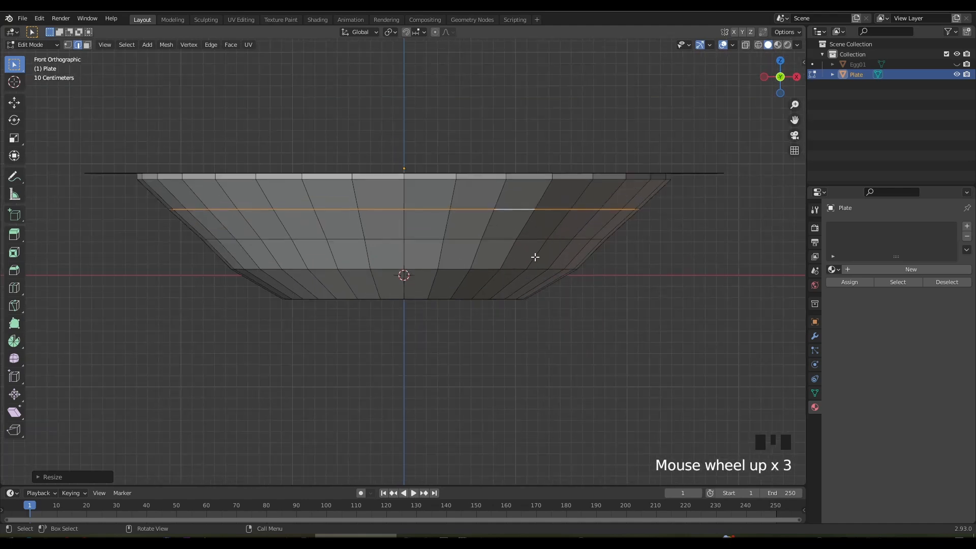
click(550, 241)
alt+click(551, 239)
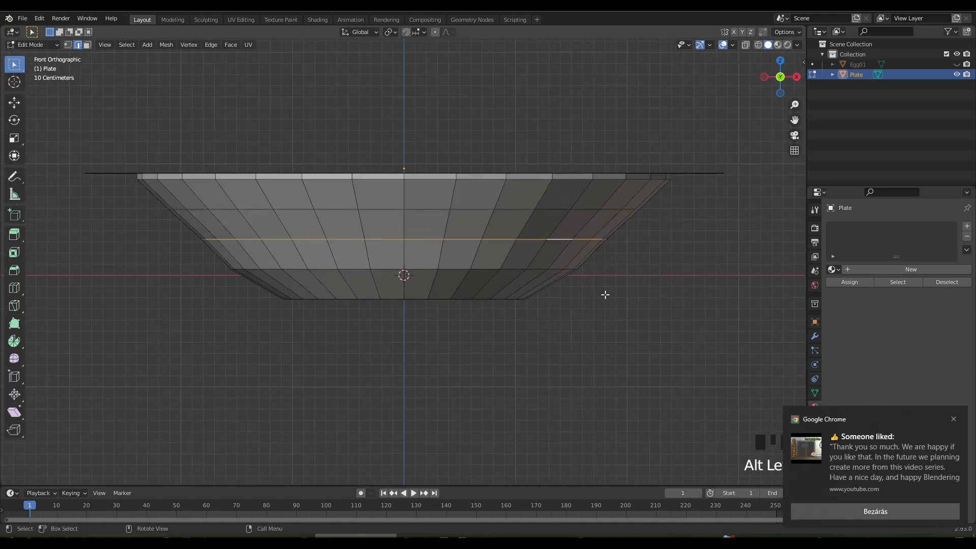
key(s)
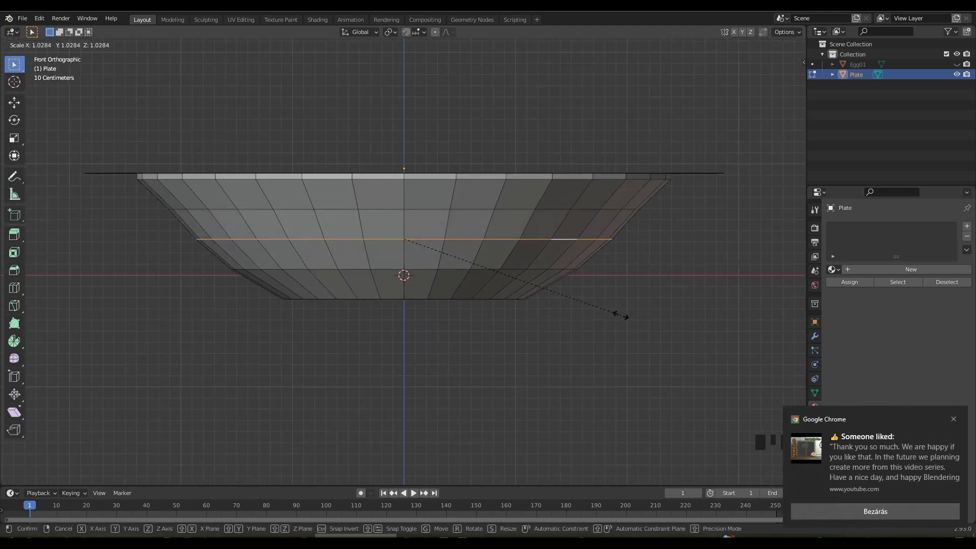
click(620, 316)
scroll(604, 281, down, 2)
middle_drag(603, 280, 587, 337)
key(Tab)
scroll(474, 287, down, 1)
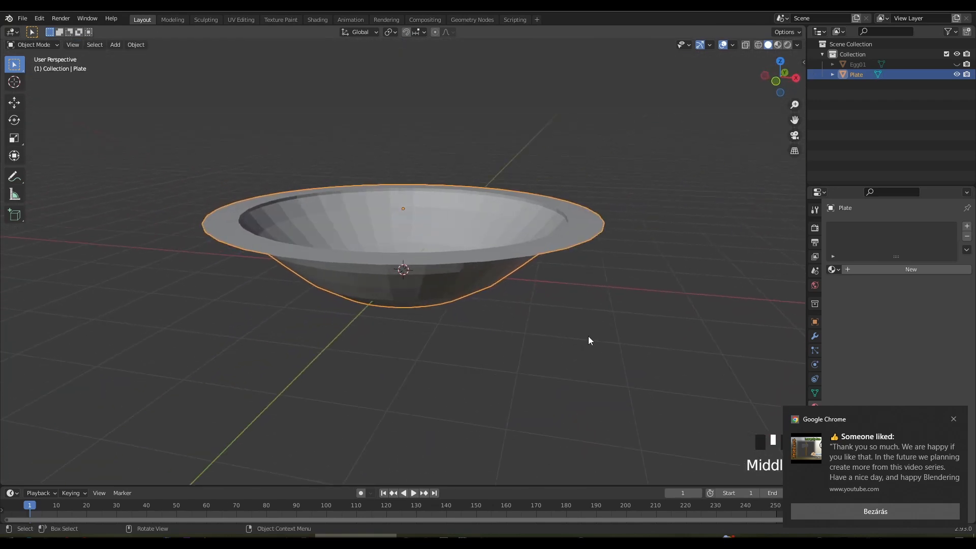
Add a Solidify modifier to the Plate with a thickness of 0.06 m.
click(849, 515)
click(814, 336)
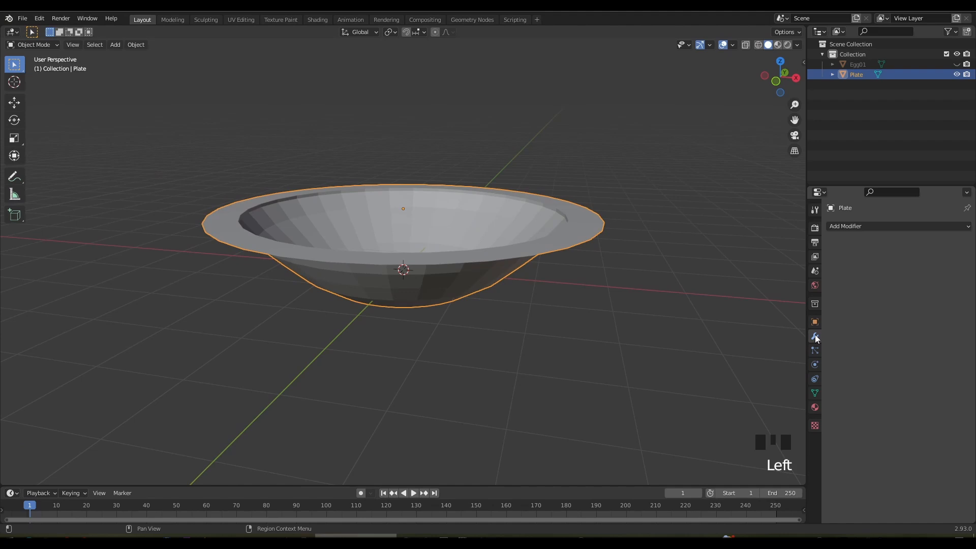
click(854, 230)
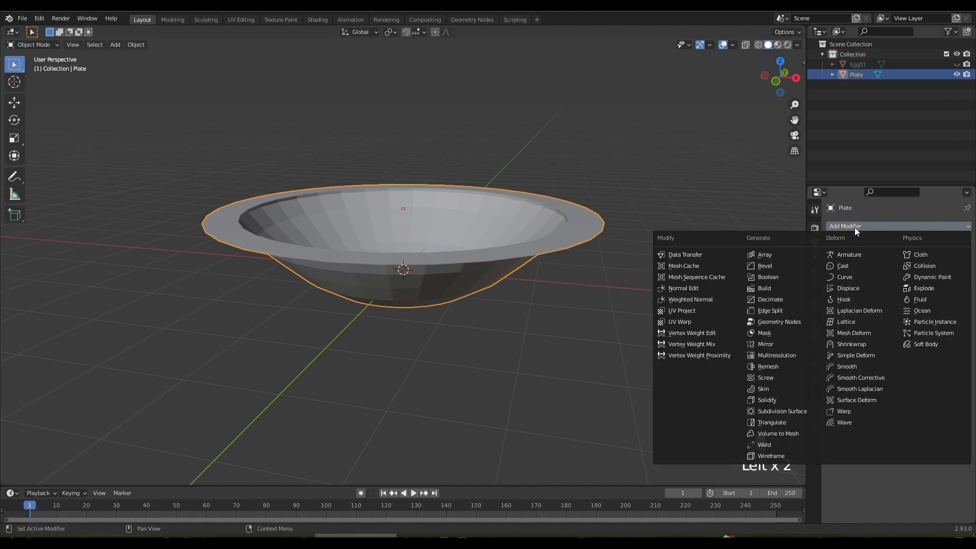
click(774, 400)
click(920, 271)
mouse_move(920, 271)
mouse_down()
mouse_move(943, 272)
mouse_move(932, 272)
mouse_up()
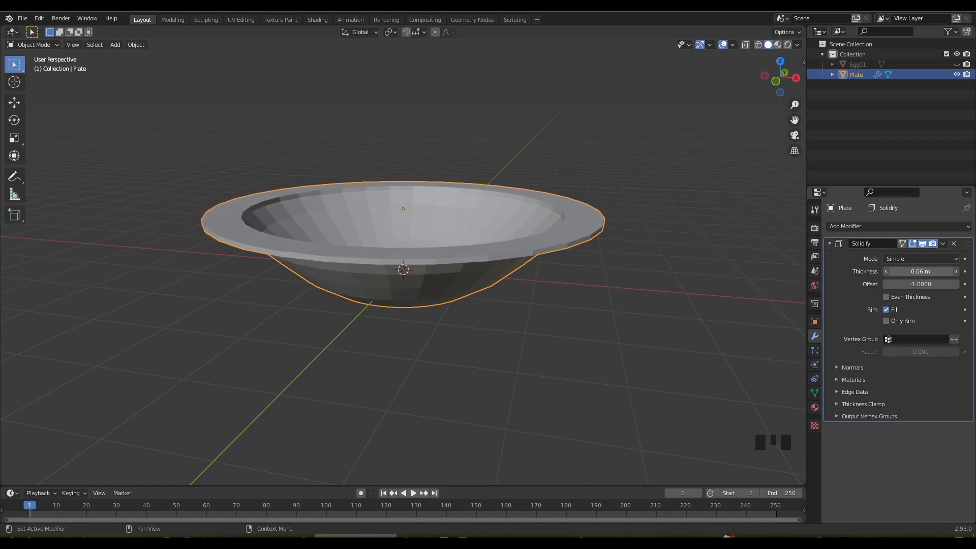
Apply the Plate's Solidify modifier to make the thickness real geometry.
middle_drag(533, 292, 475, 290)
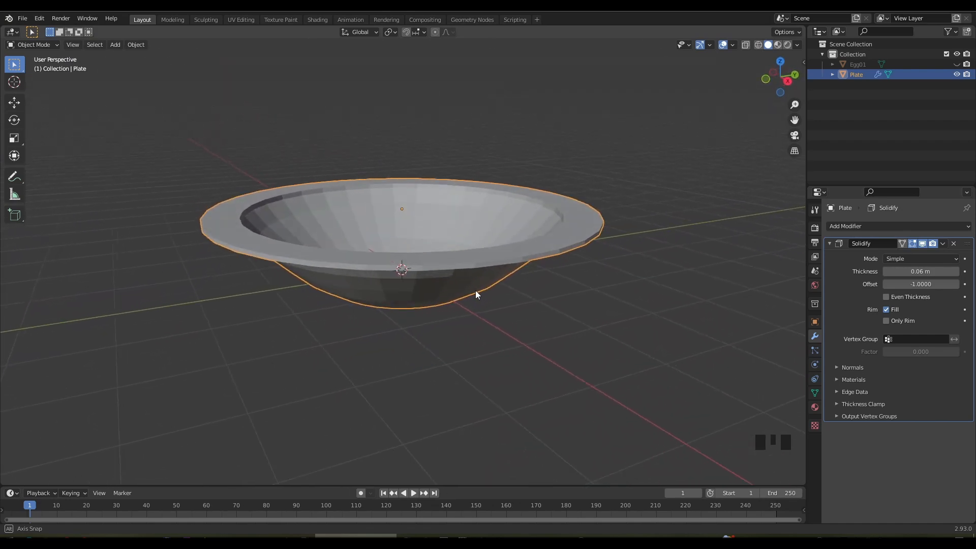
click(955, 260)
click(951, 247)
click(943, 244)
click(914, 254)
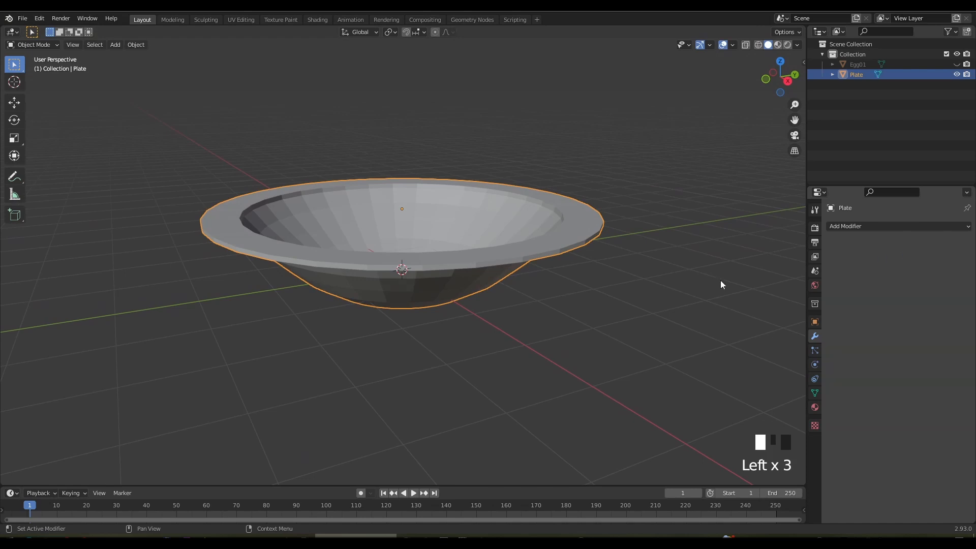
Select the full face loop around the outer edge of the Plate's rim in Edit Mode.
key(Tab)
click(460, 267)
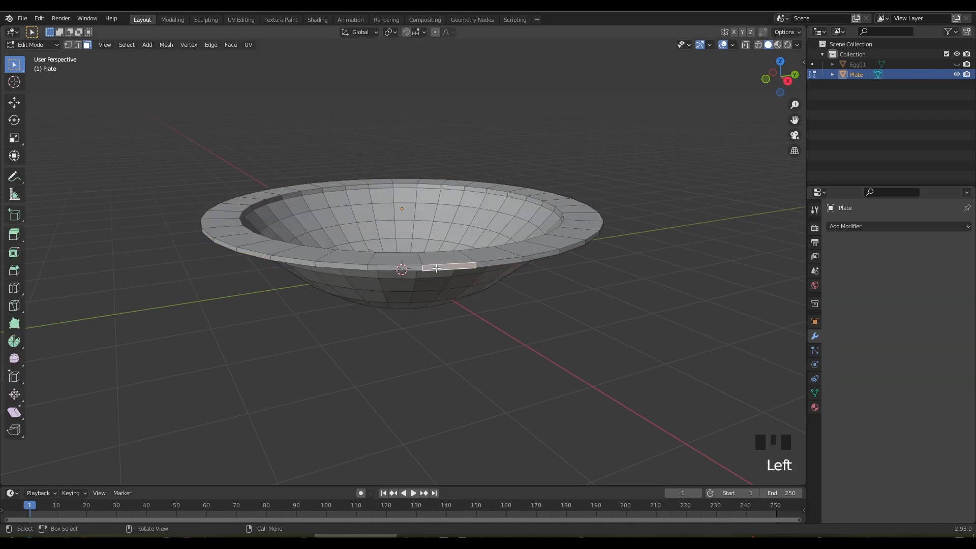
alt+click(472, 264)
alt+click(472, 265)
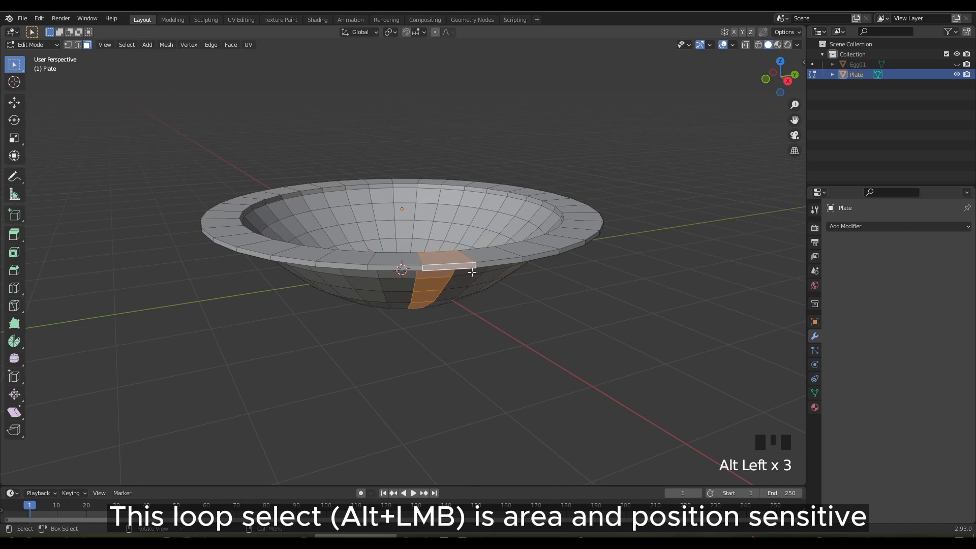
scroll(472, 273, up, 2)
middle_drag(472, 272, 435, 262)
alt+click(376, 243)
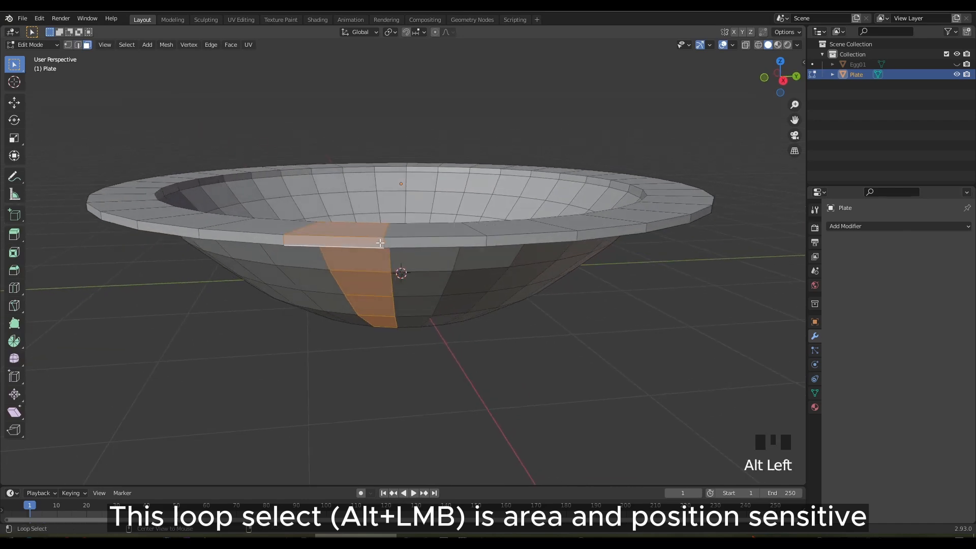
alt+click(380, 243)
Bevel the selected outer rim faces slightly to round the edge of the Plate.
middle_drag(443, 306, 553, 322)
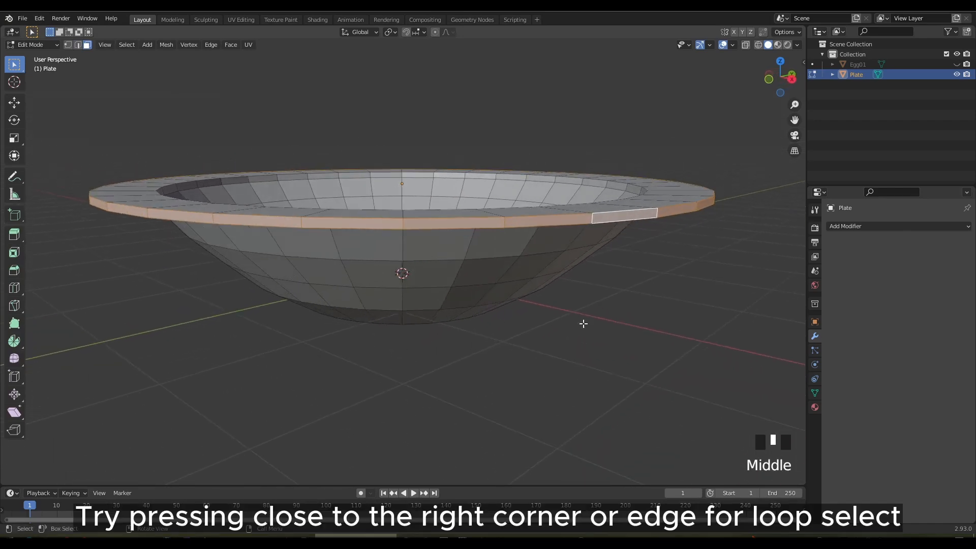
key(ctrl+b)
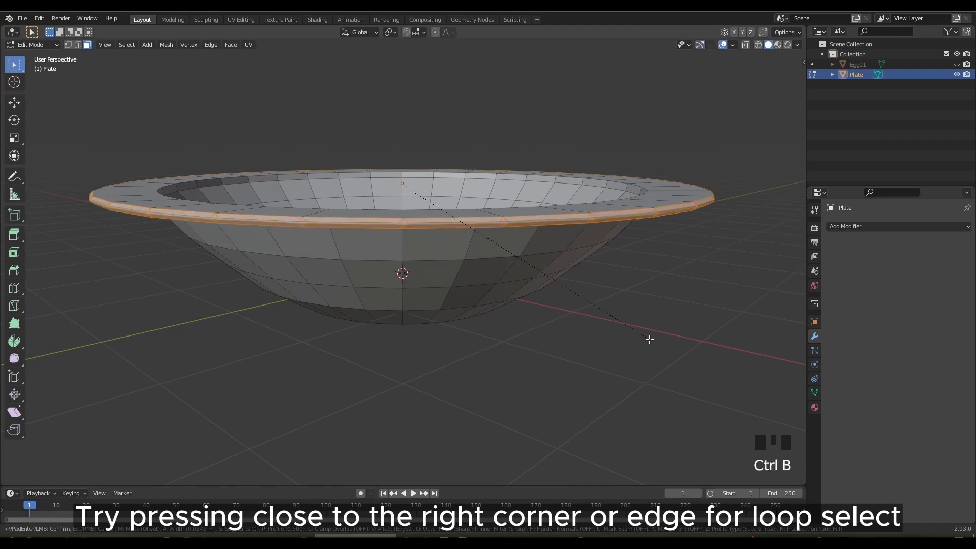
click(648, 337)
click(649, 337)
middle_drag(582, 340, 566, 307)
Return to Object Mode and apply Shade Smooth to the Plate.
key(Tab)
middle_drag(456, 264, 391, 232)
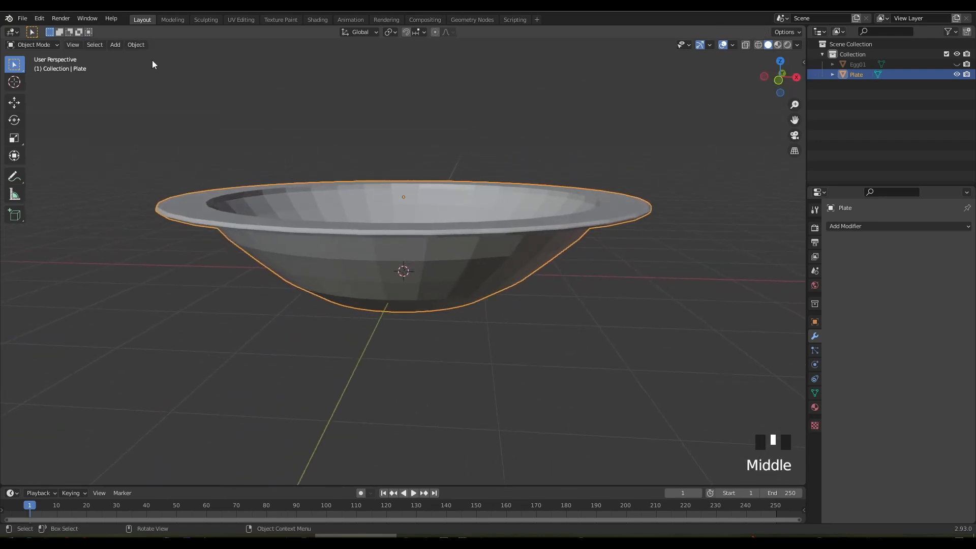
click(136, 45)
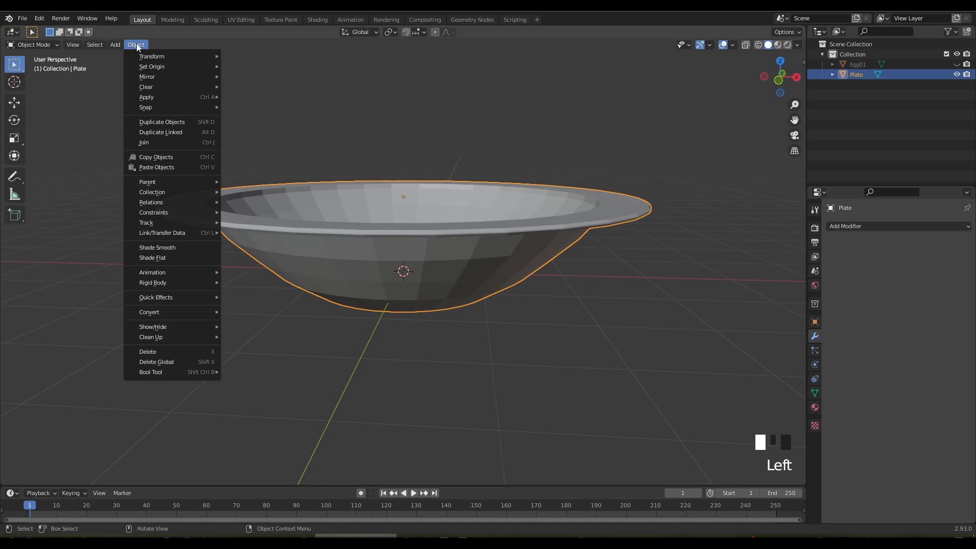
click(152, 248)
scroll(427, 242, down, 2)
middle_drag(439, 239, 397, 248)
Unhide Egg01 so it shows together with the Plate.
click(956, 65)
middle_drag(459, 233, 416, 220)
scroll(491, 240, down, 2)
click(409, 221)
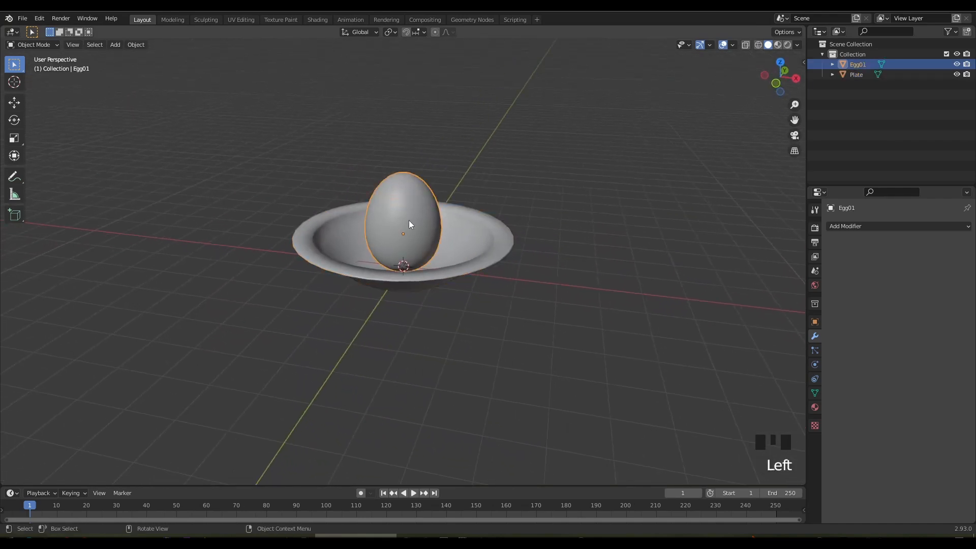
scroll(450, 267, up, 1)
mouse_move(451, 265)
middle_down()
mouse_move(459, 252)
mouse_move(450, 266)
middle_up()
Scale up the Plate around the egg and adjust its position.
click(451, 266)
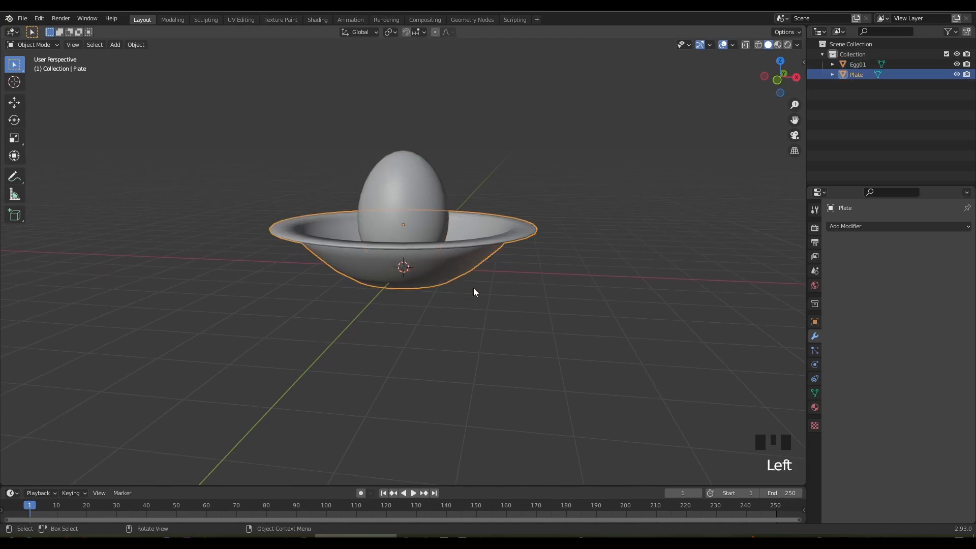
key(s)
click(493, 297)
middle_drag(493, 302, 506, 290)
key(g)
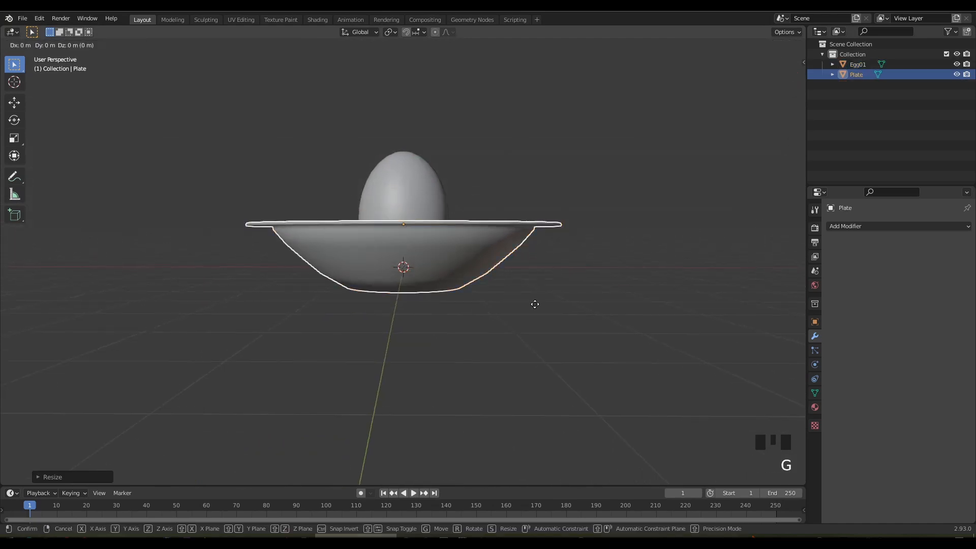
click(532, 284)
middle_drag(532, 288, 496, 287)
Scale down Egg01 so it sits smaller inside the Plate.
click(416, 215)
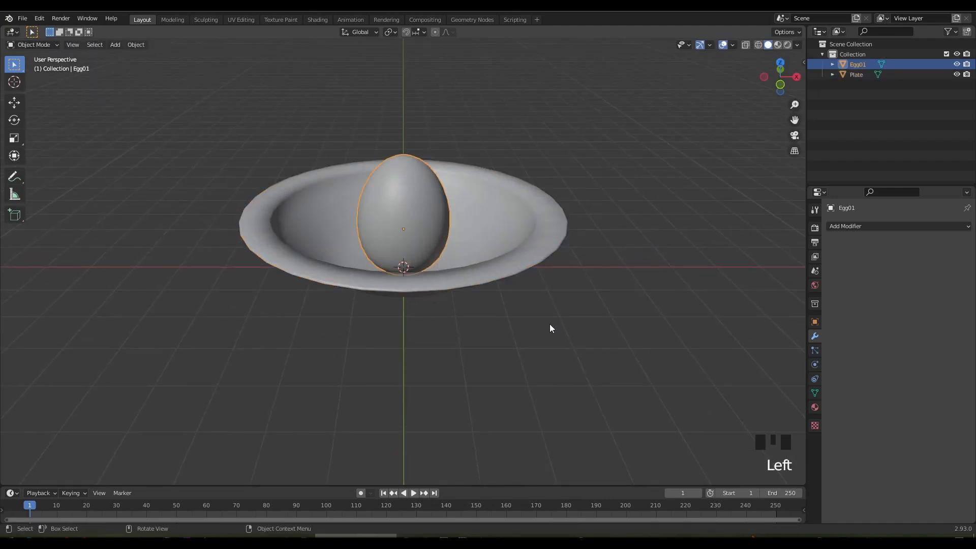
key(s)
click(536, 317)
middle_drag(536, 317, 476, 321)
click(514, 292)
mouse_move(513, 292)
middle_down()
mouse_move(494, 301)
mouse_move(519, 285)
middle_up()
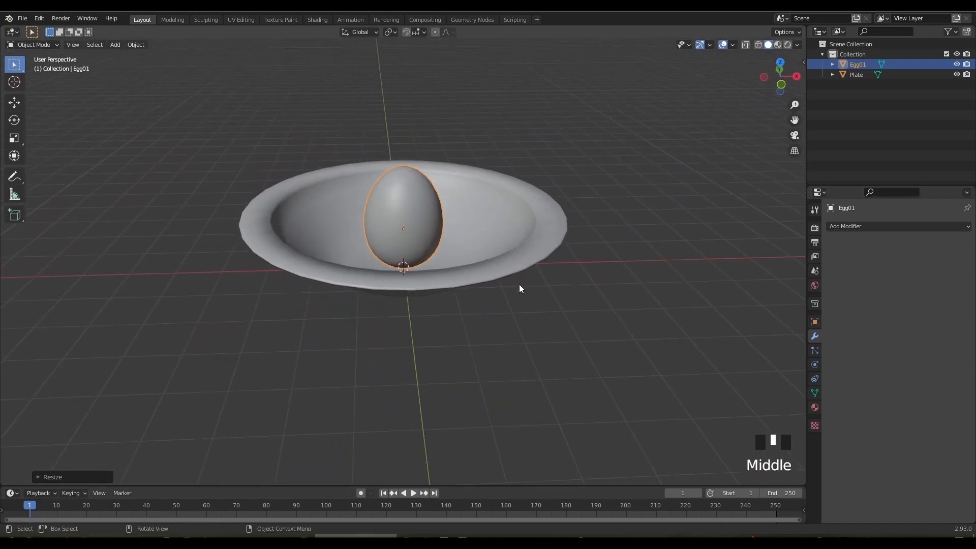
key(KP_7)
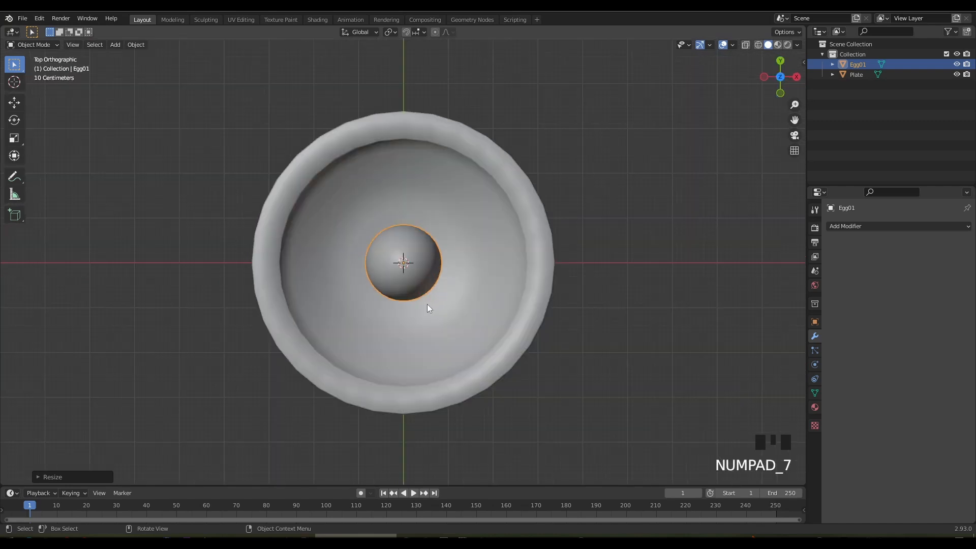
Move Egg01 off-centre along negative X in the Plate and duplicate it about 2.2 m along positive X.
key(g)
click(376, 294)
key(shift+d)
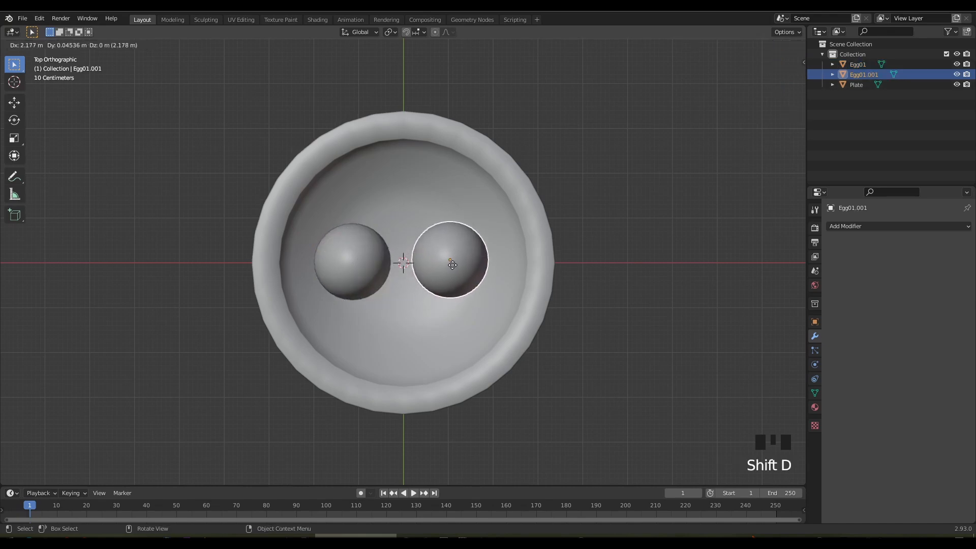
click(450, 266)
Switch to Material Preview shading and give the Plate a new material with a dark green base color (H 0.257, S 0.927, V 0.138).
middle_drag(486, 316, 564, 219)
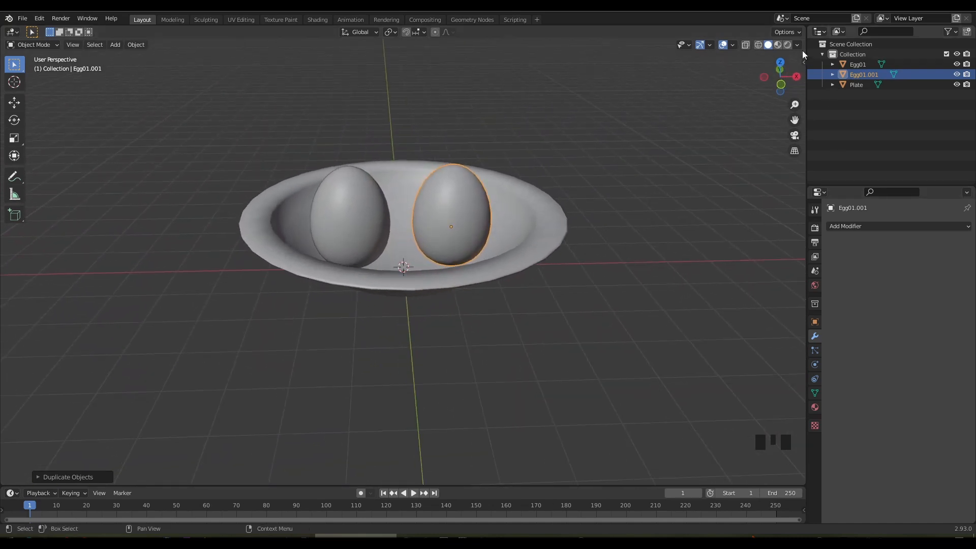
click(778, 44)
click(549, 243)
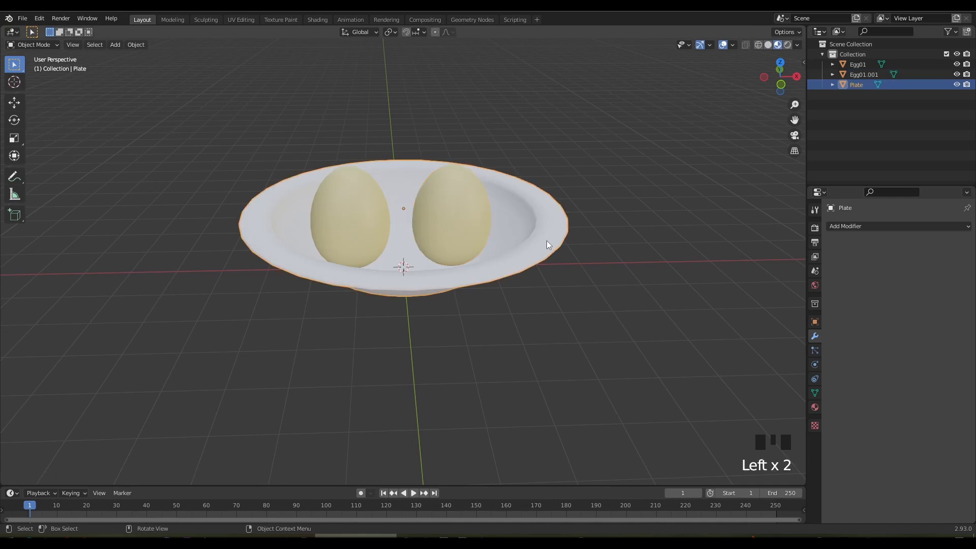
click(813, 407)
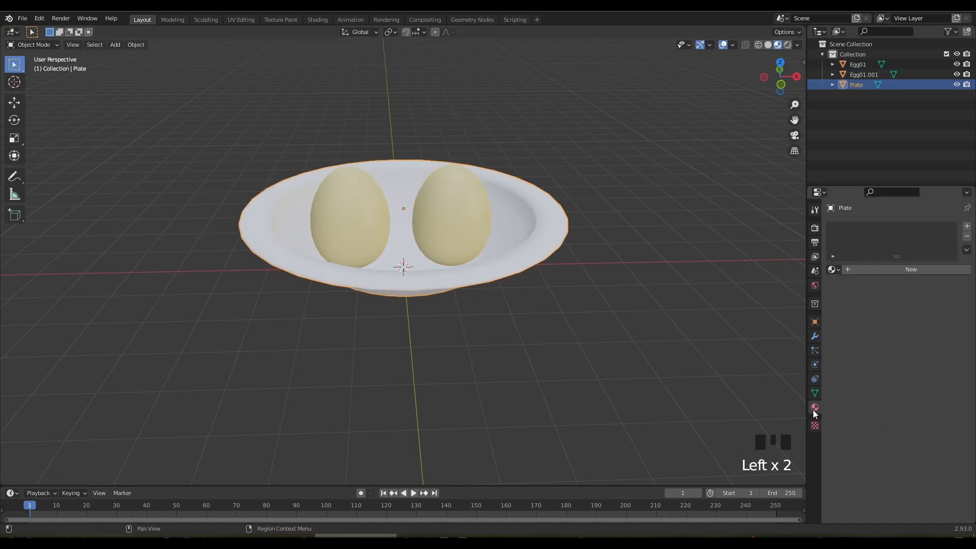
click(908, 269)
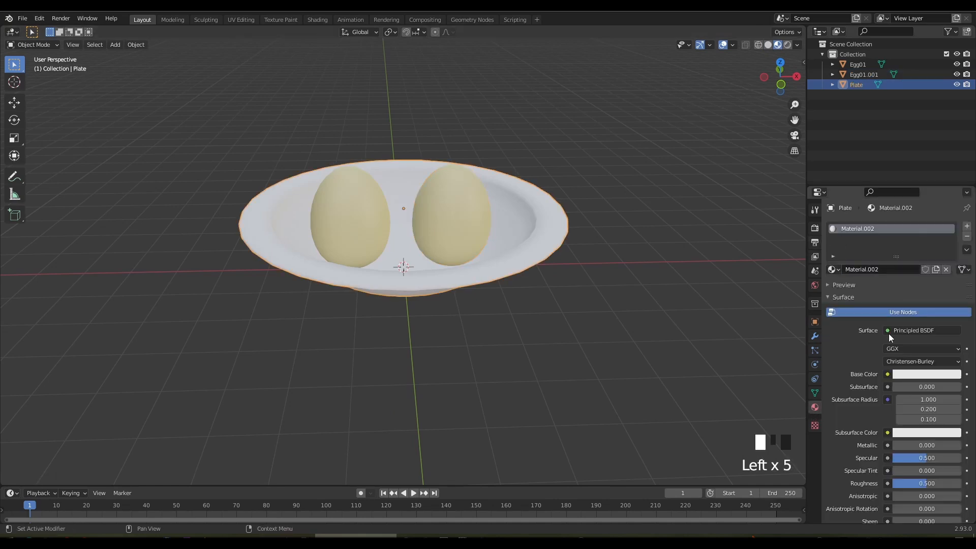
click(911, 375)
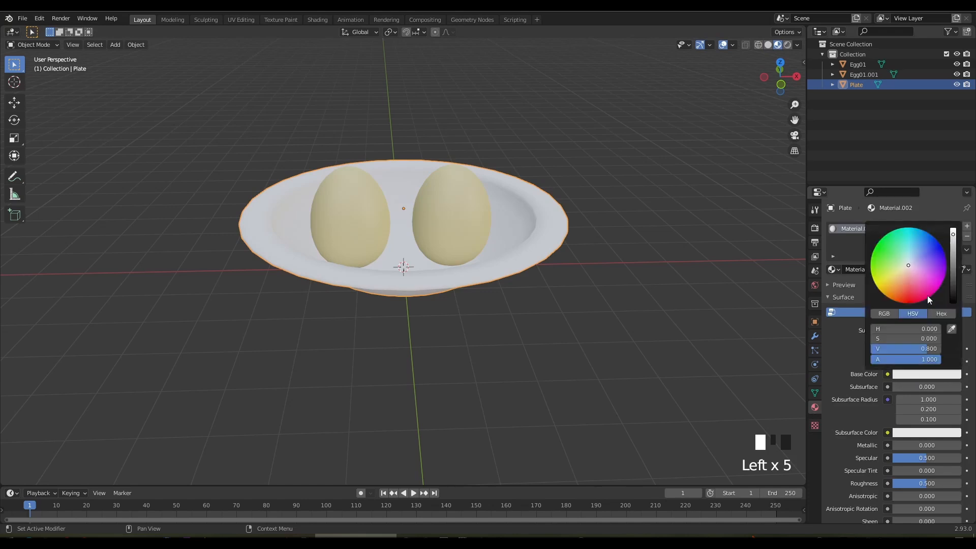
drag(912, 268, 882, 263)
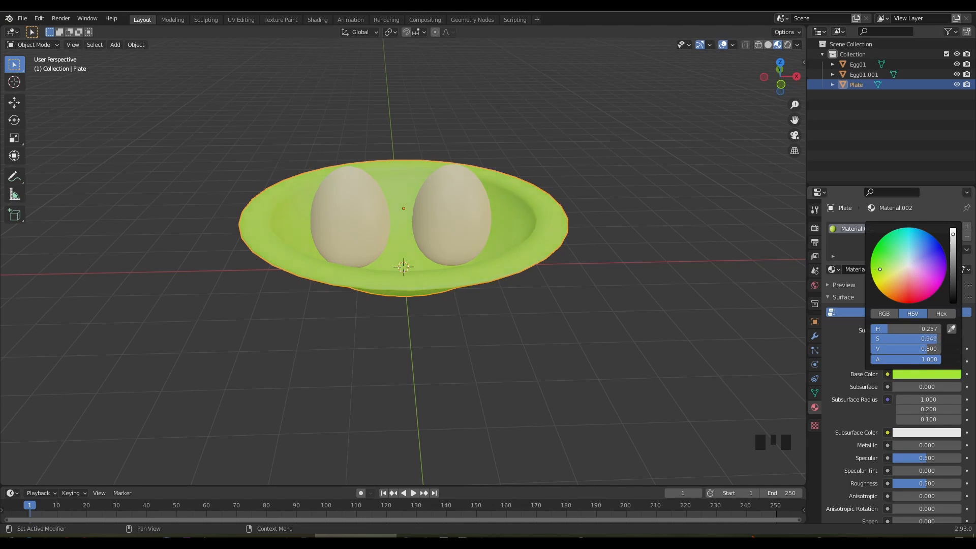
drag(953, 233, 952, 272)
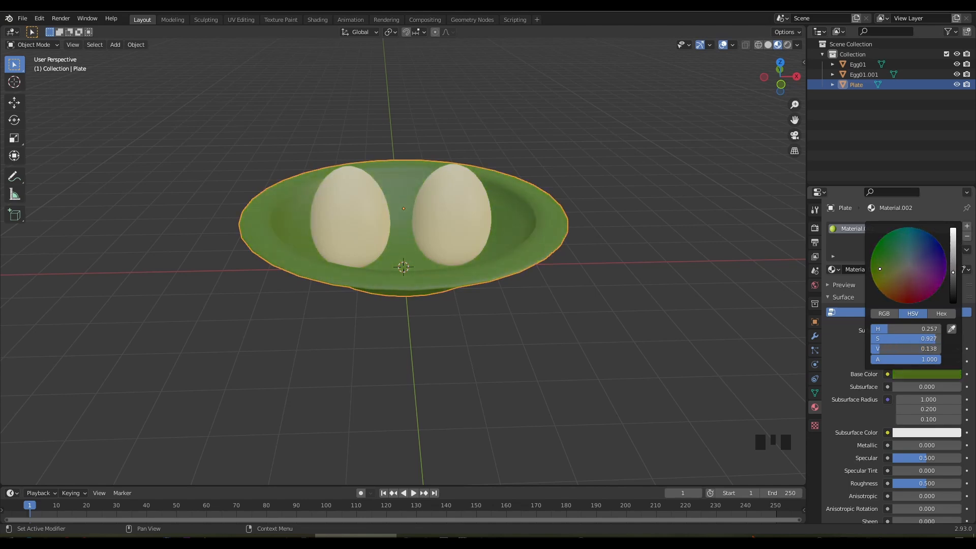
Replace the duplicated egg's shared material with a new one whose base color is red (H 0.999, S 1.000, V 0.800).
mouse_move(649, 298)
middle_down()
mouse_move(631, 263)
mouse_move(569, 292)
mouse_move(665, 304)
mouse_move(635, 304)
middle_up()
click(476, 218)
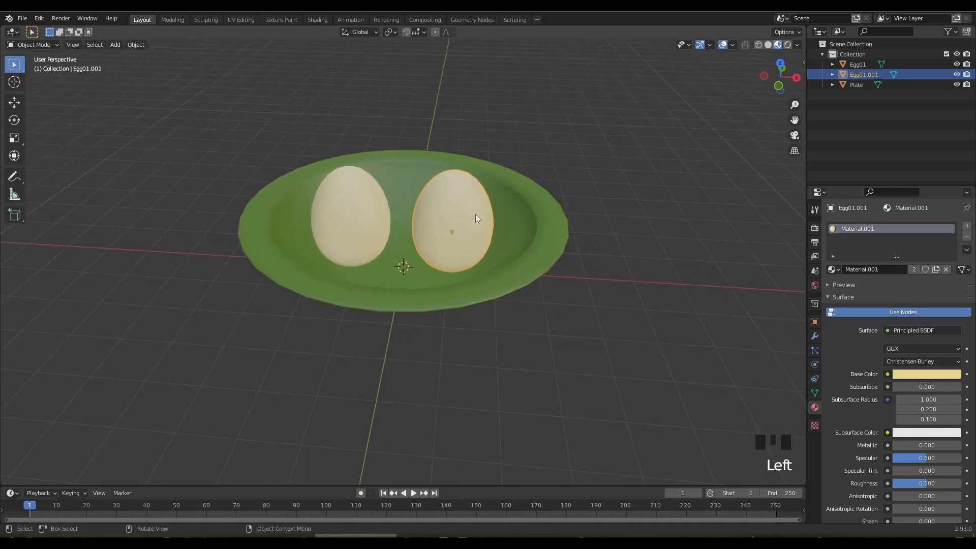
click(967, 237)
click(847, 270)
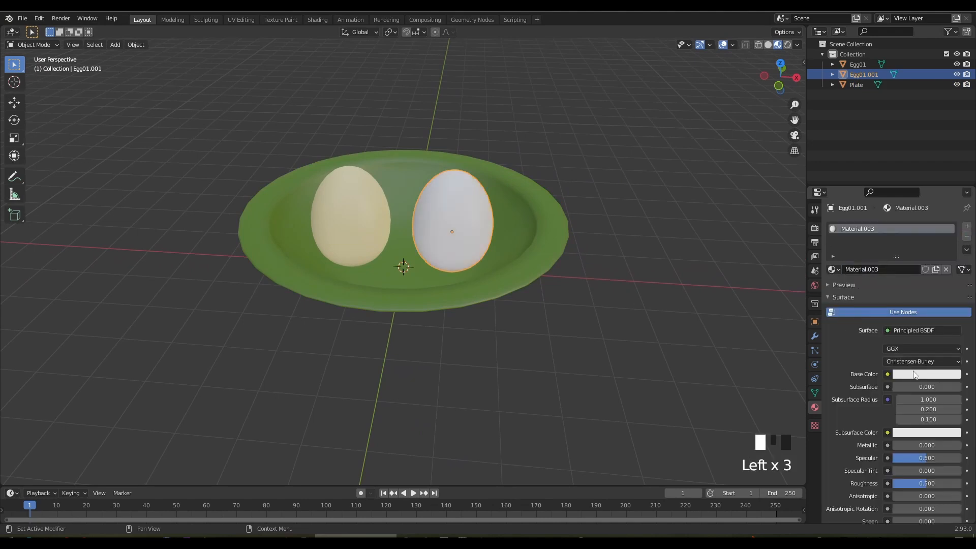
click(915, 375)
drag(912, 264, 911, 302)
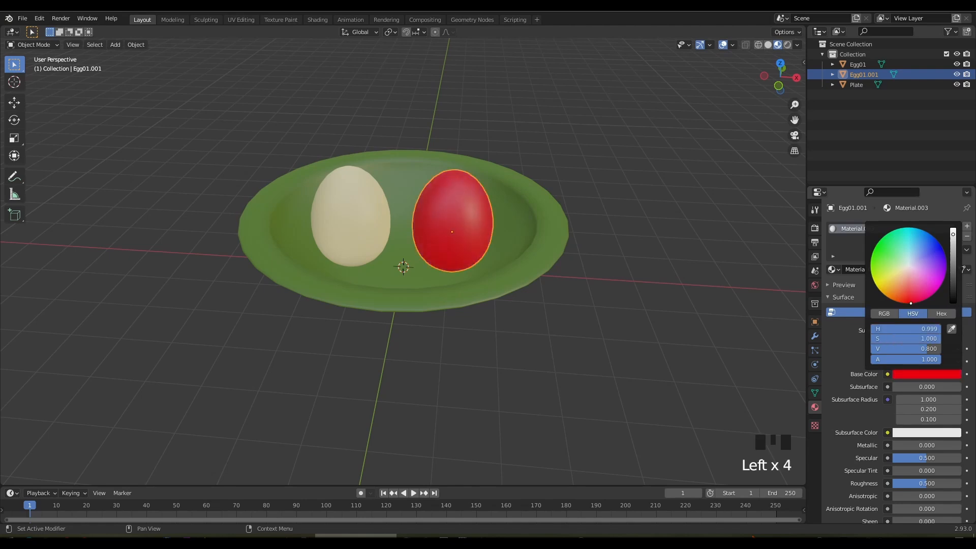
click(599, 285)
Rename the red egg's material as Egg2.
mouse_move(598, 287)
middle_down()
mouse_move(451, 277)
mouse_move(632, 285)
mouse_move(584, 286)
mouse_move(601, 288)
middle_up()
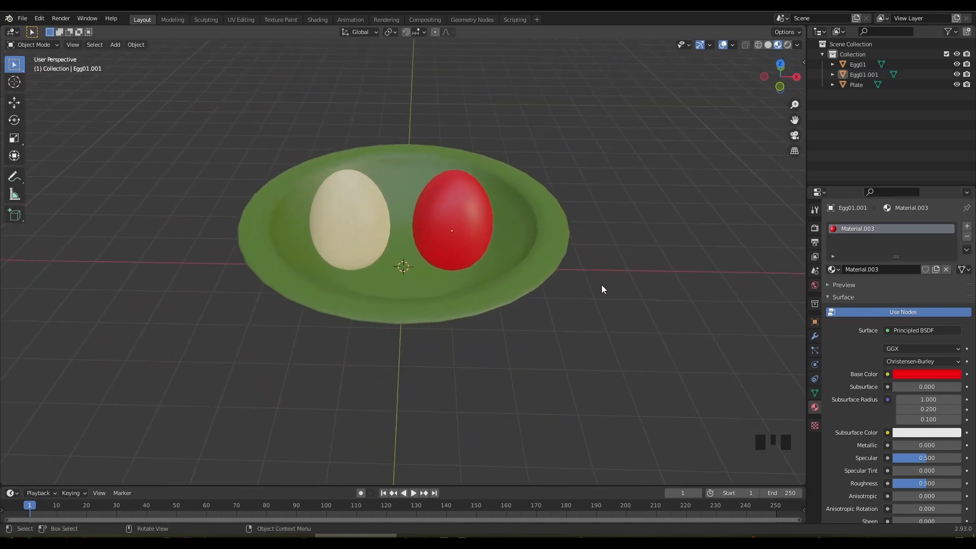
triple_click(857, 231)
text(Egg)
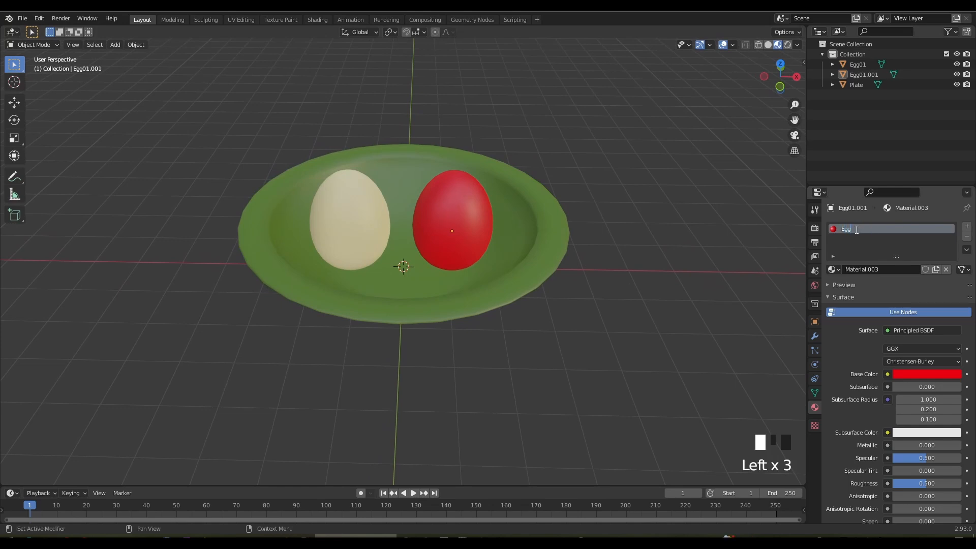
text(2)
key(Return)
Rename the pale yellow egg's material as Egg1.
click(374, 230)
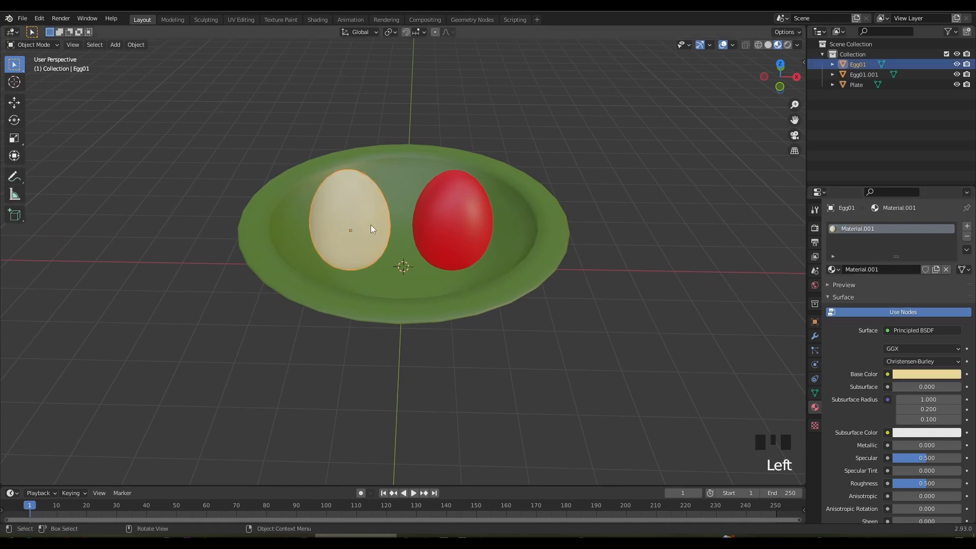
click(857, 230)
double_click(857, 229)
text(Egg)
key(Return)
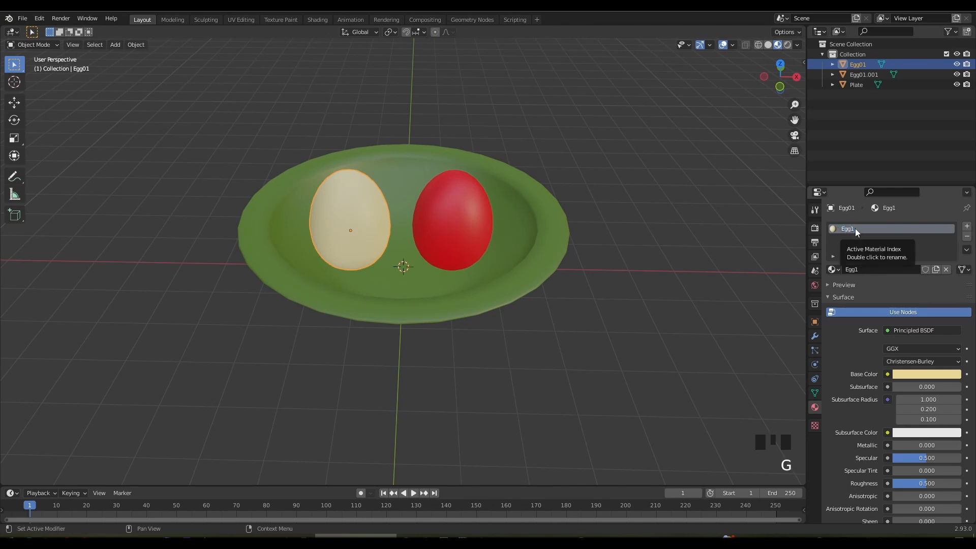
Duplicate the red egg in top view and place the copy between the two eggs, offset toward positive Y.
key(KP_7)
middle_drag(647, 264, 449, 227)
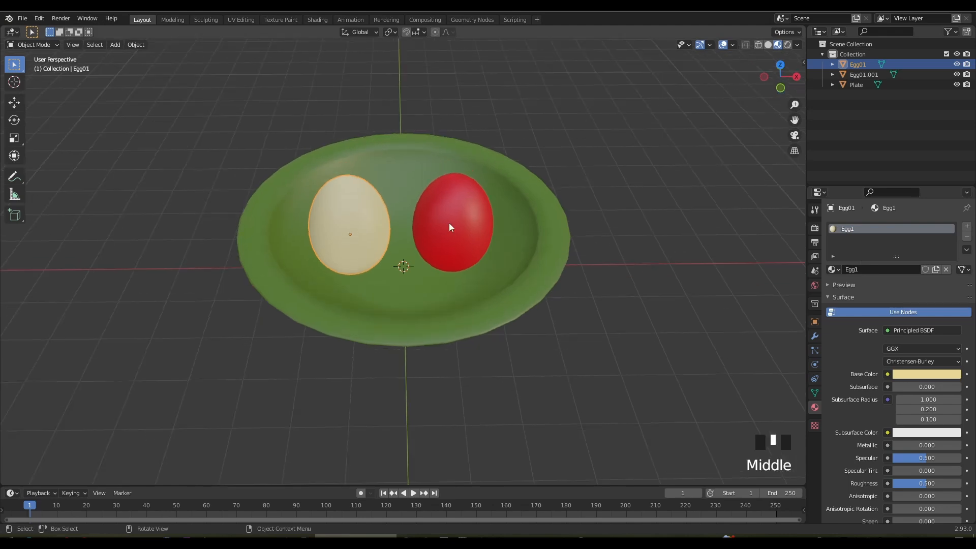
click(450, 227)
key(KP_7)
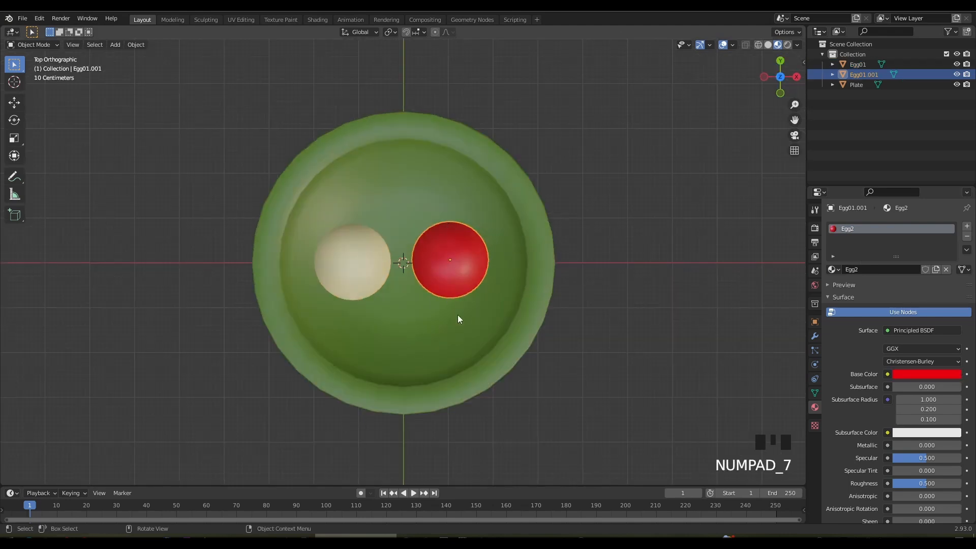
key(shift+d)
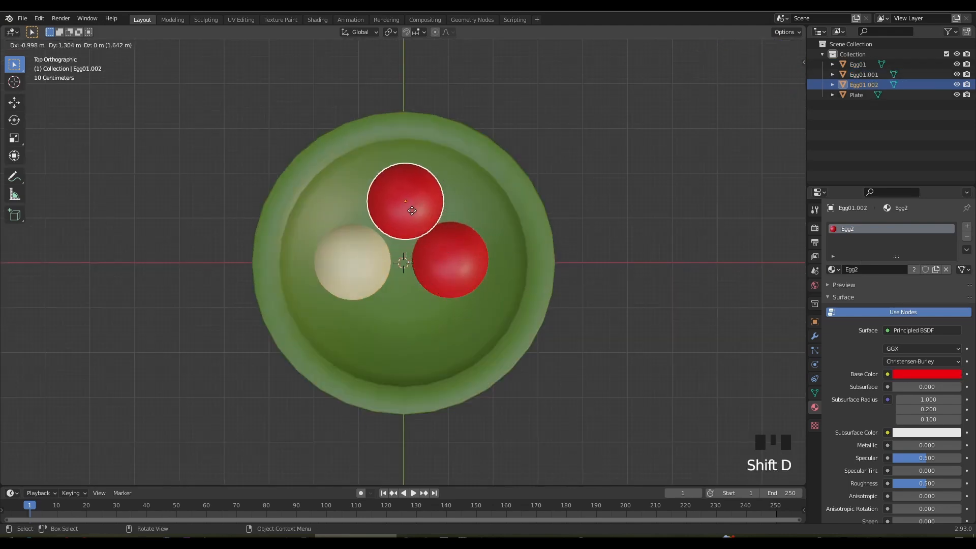
click(418, 228)
Hide the Plate so only the three eggs are shown.
middle_drag(562, 284, 447, 228)
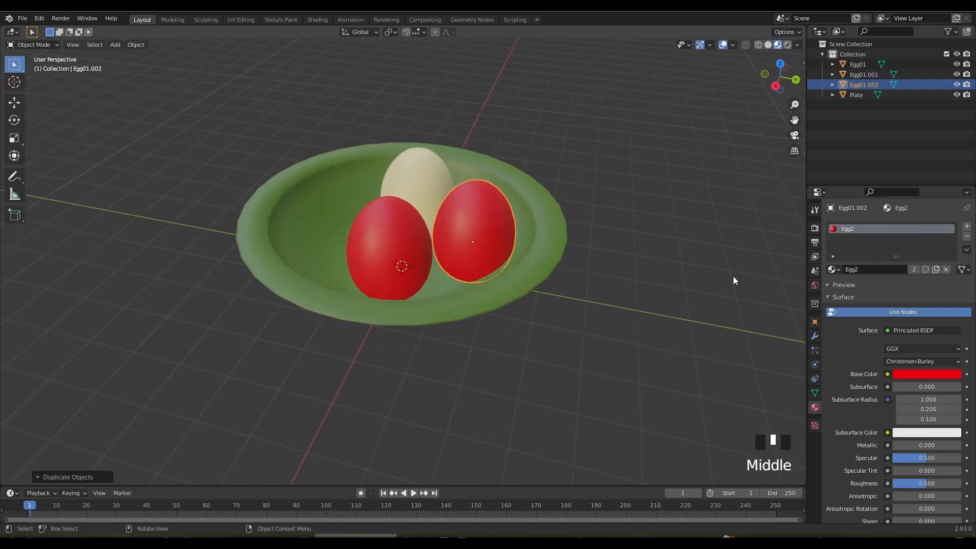
click(956, 95)
middle_drag(632, 220, 603, 218)
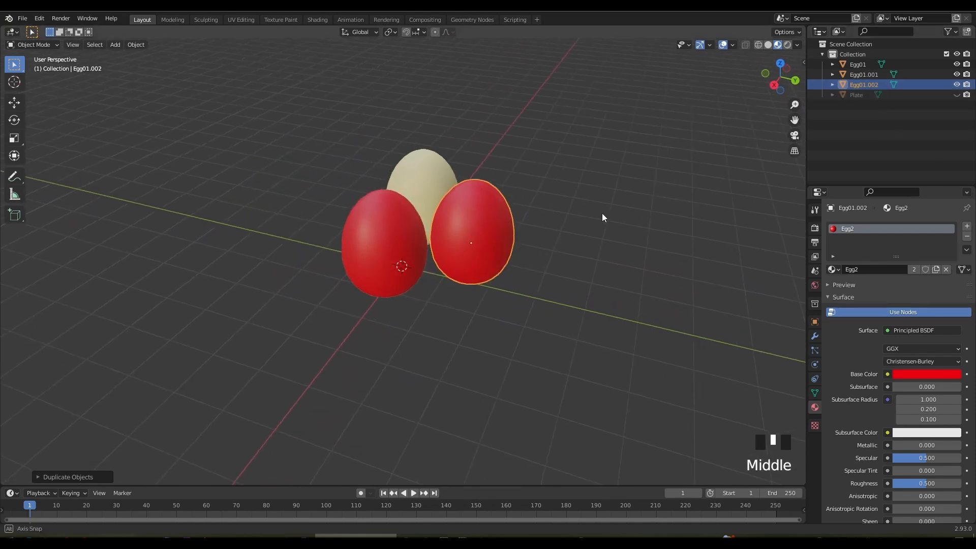
Replace the third egg's material with a new one named Egg3 and a yellow base color (H 0.125, S 1.000, V 0.800).
click(966, 237)
click(865, 270)
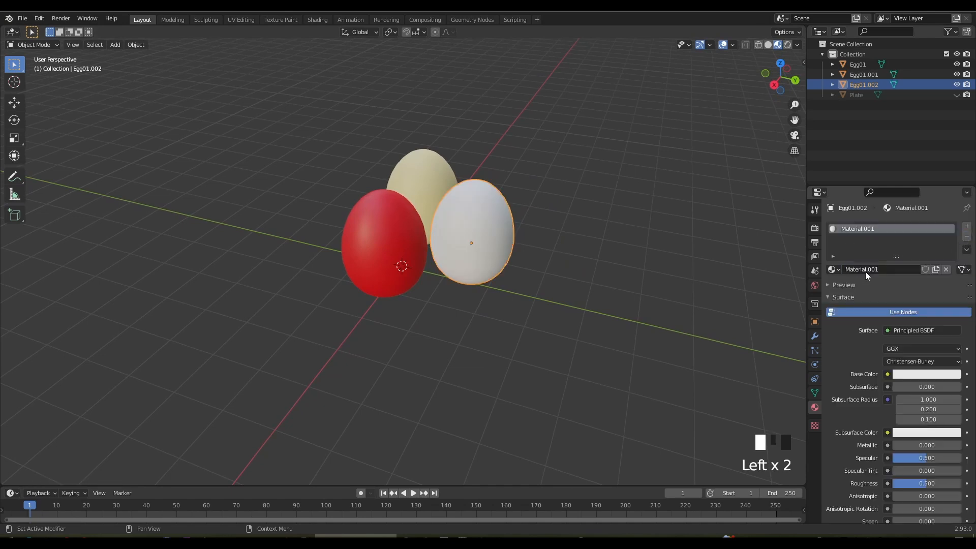
text(Egg3)
key(Return)
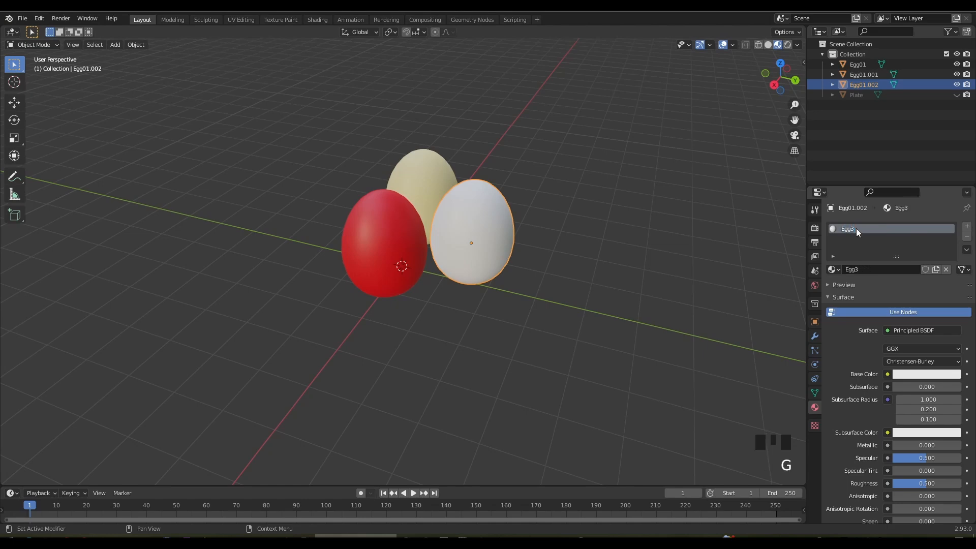
click(914, 375)
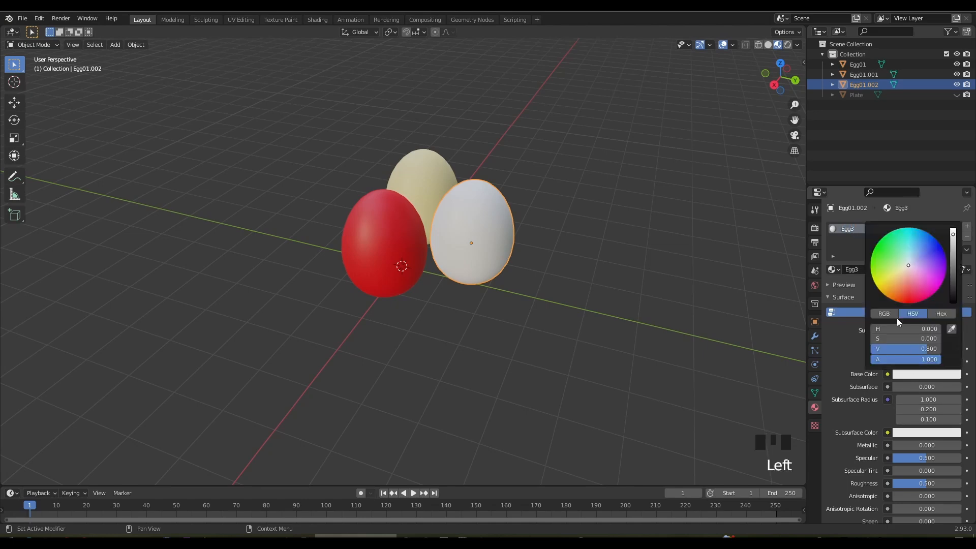
drag(893, 271, 878, 288)
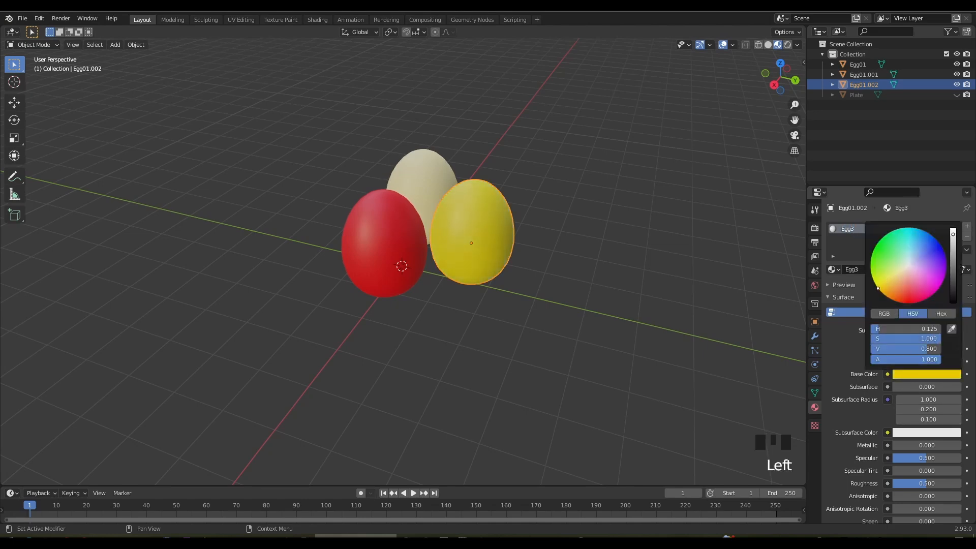
Duplicate the yellow egg in top view and place the copy about 3.13 m along negative Y, opposite the original.
middle_drag(560, 288, 481, 277)
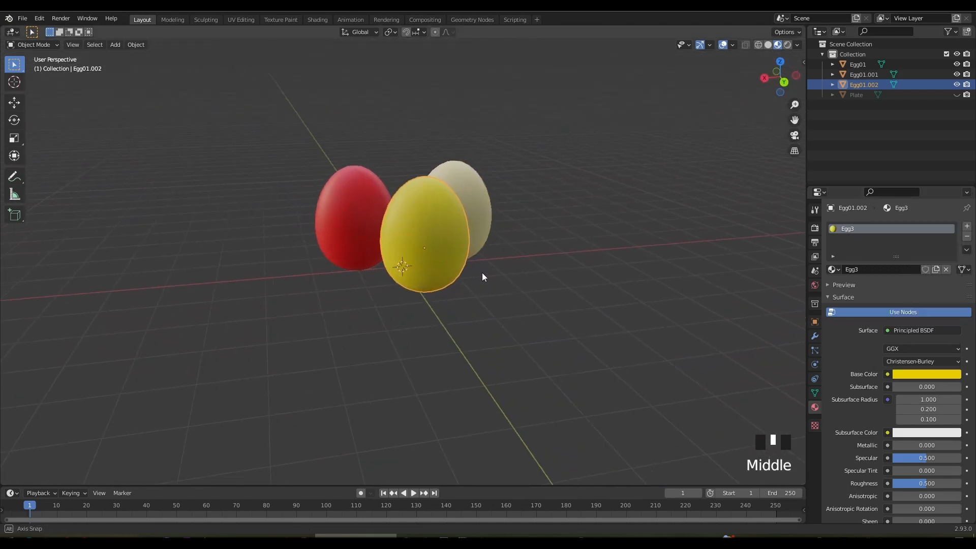
key(KP_7)
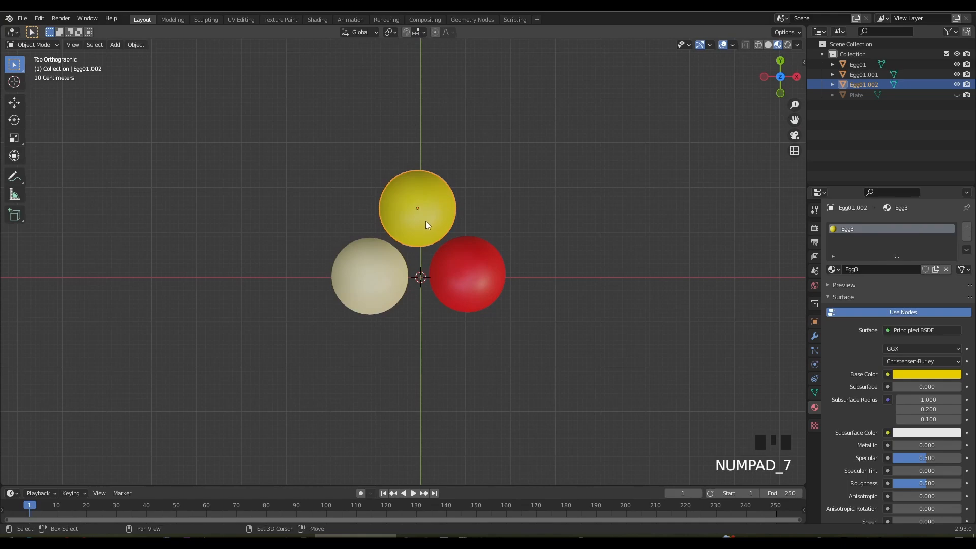
key(shift+d)
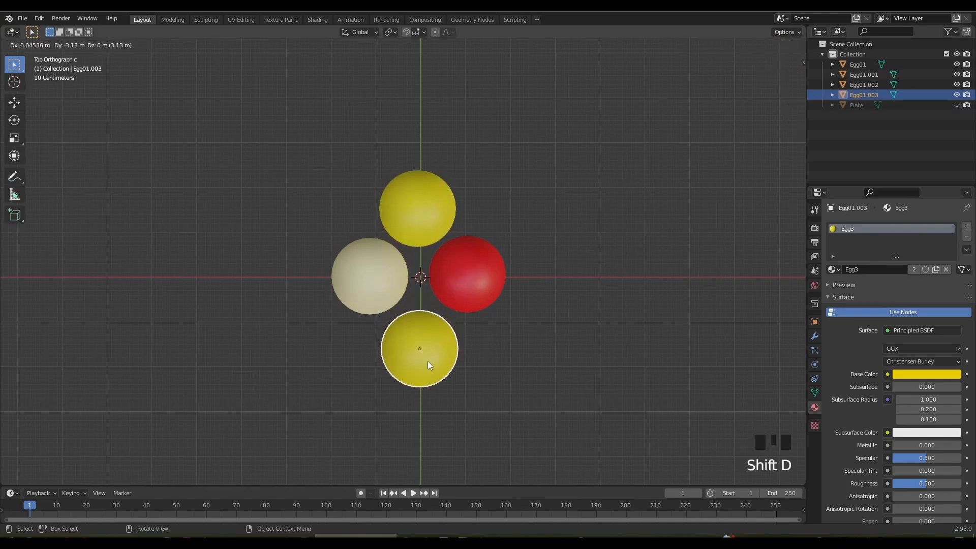
click(428, 361)
Replace the fourth egg's material with a new one named Egg4 and give it a blue base color.
middle_drag(501, 361, 656, 305)
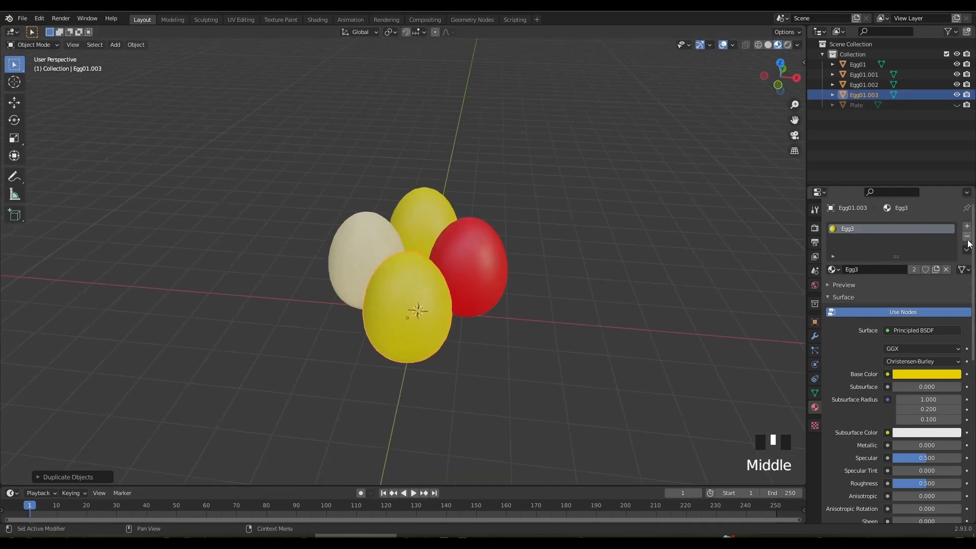
click(967, 237)
click(883, 268)
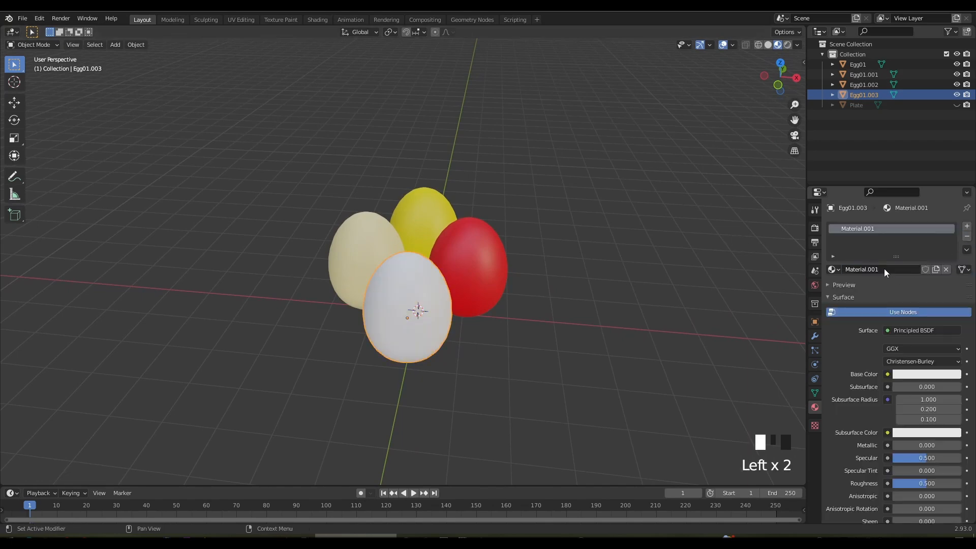
text(Egg4)
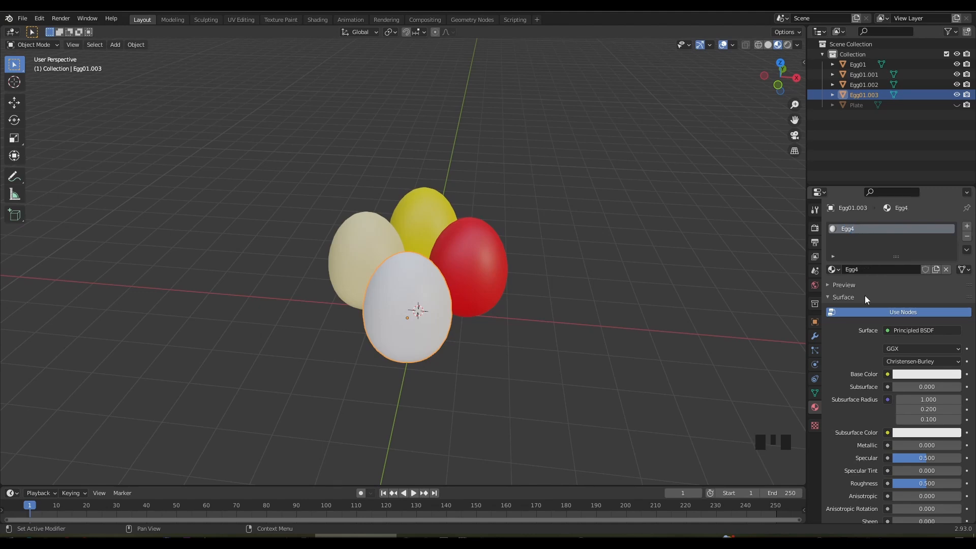
click(911, 376)
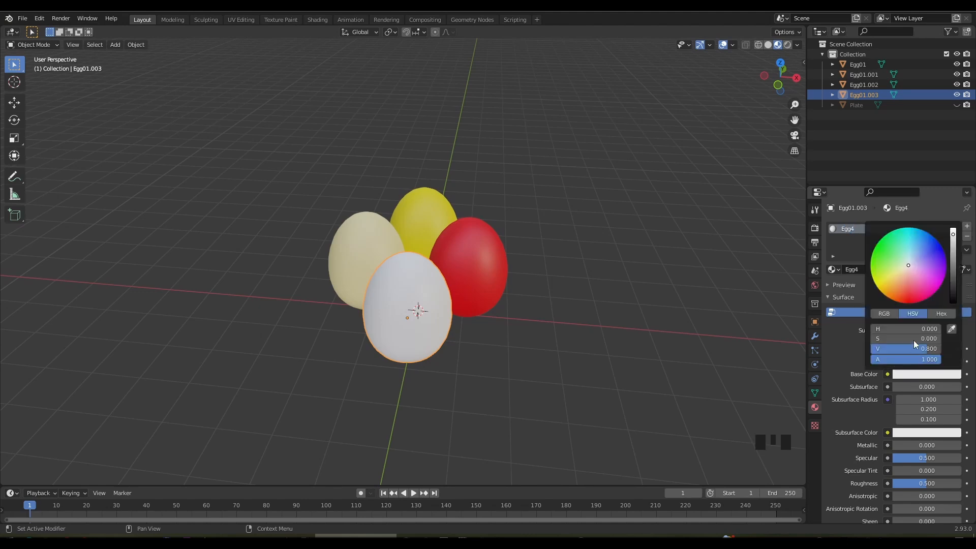
drag(908, 264, 937, 249)
Enter Edit Mode on the blue egg.
mouse_move(518, 285)
middle_down()
mouse_move(499, 293)
mouse_move(405, 289)
mouse_move(381, 305)
mouse_move(527, 292)
middle_up()
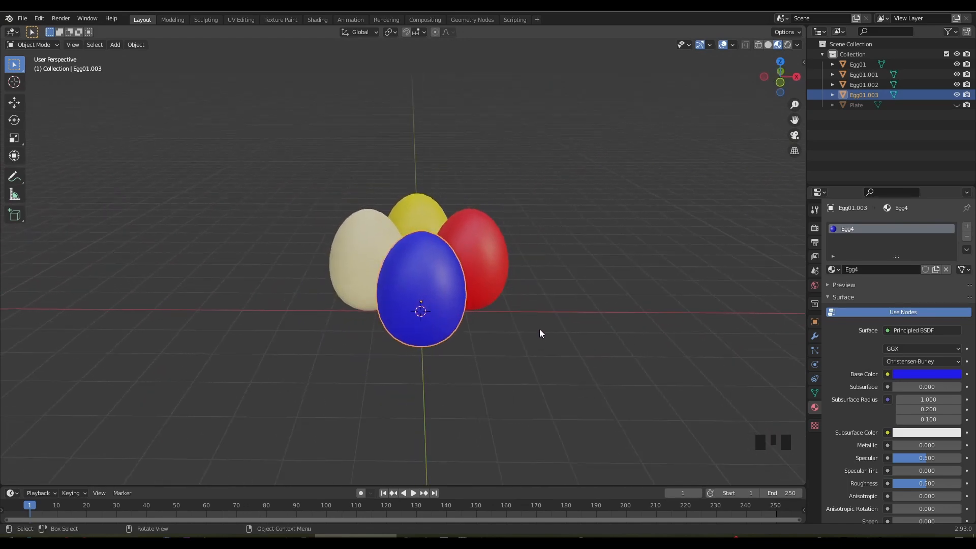
middle_drag(419, 160, 407, 140)
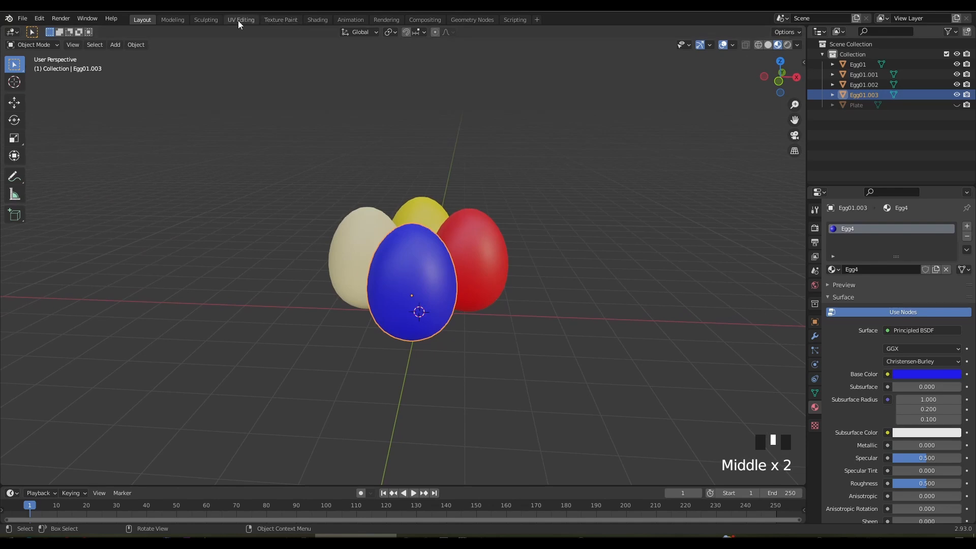
click(51, 44)
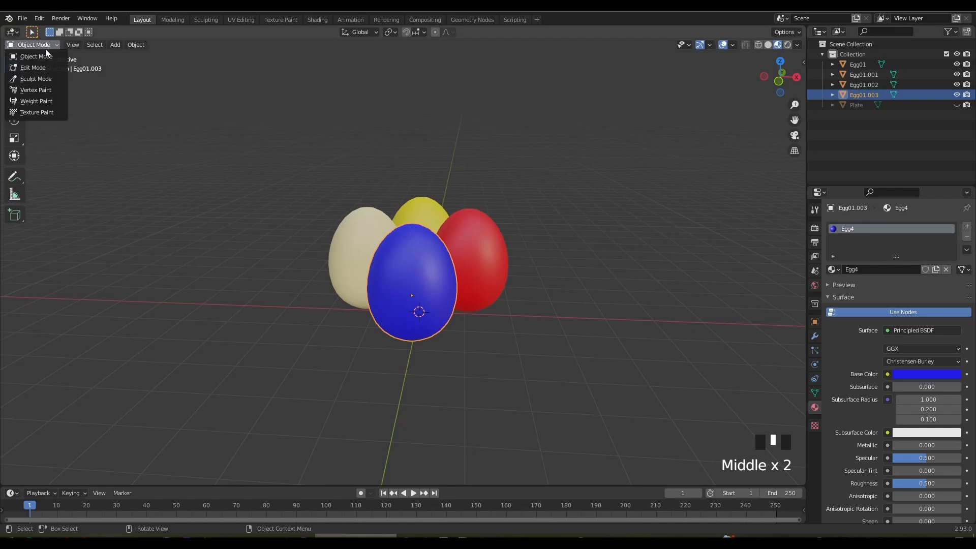
click(48, 67)
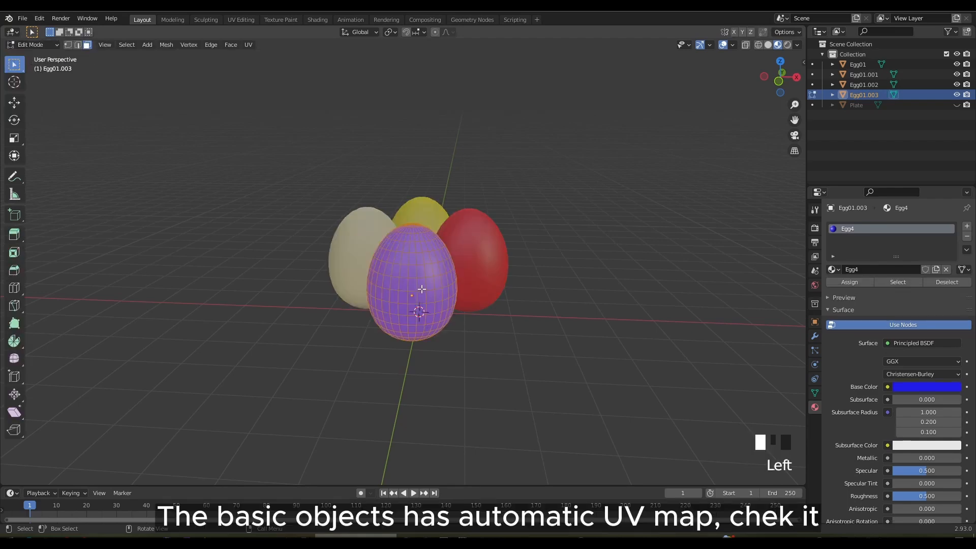
Show the blue egg's mesh in the UV Editing workspace and select single faces to examine their place on the UV map.
scroll(423, 290, up, 2)
middle_drag(423, 289, 449, 289)
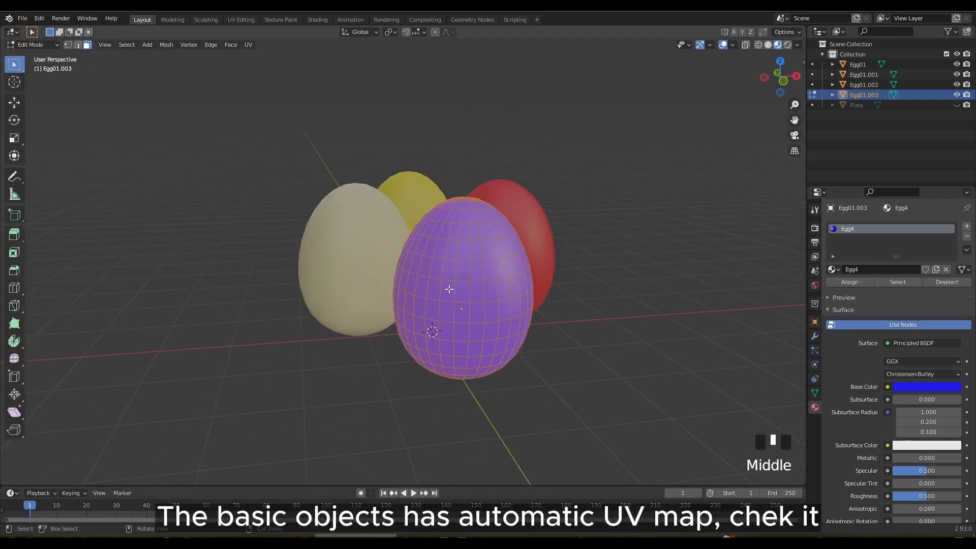
click(240, 20)
scroll(578, 261, up, 2)
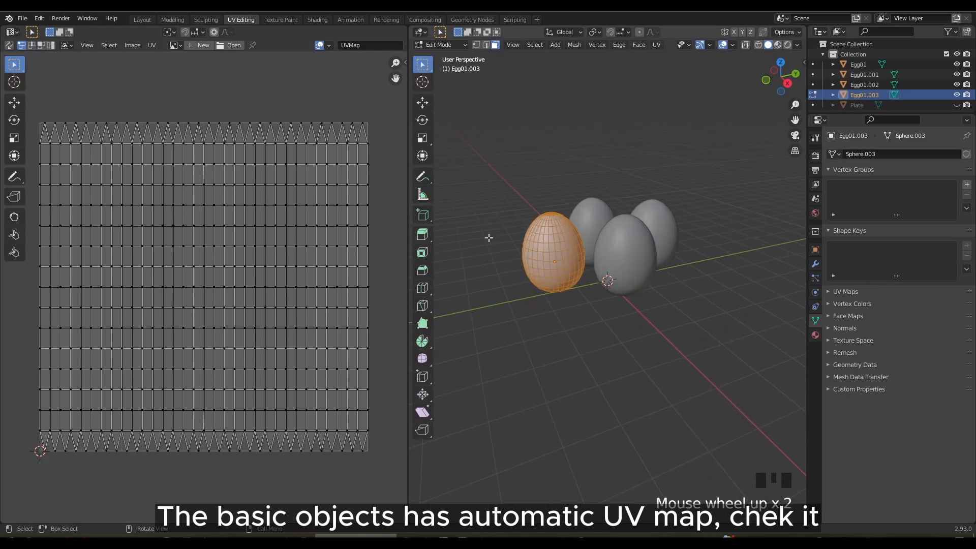
click(484, 229)
click(540, 241)
click(558, 239)
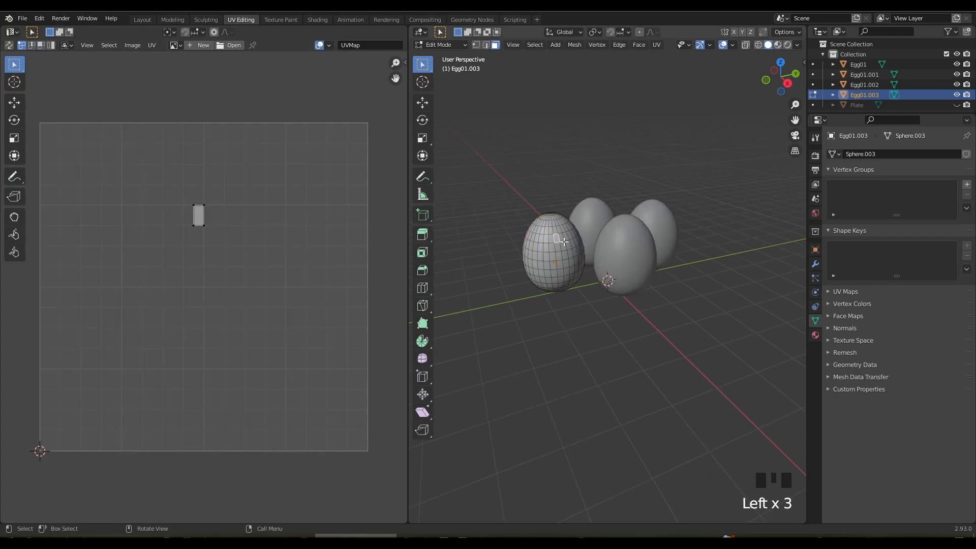
click(565, 235)
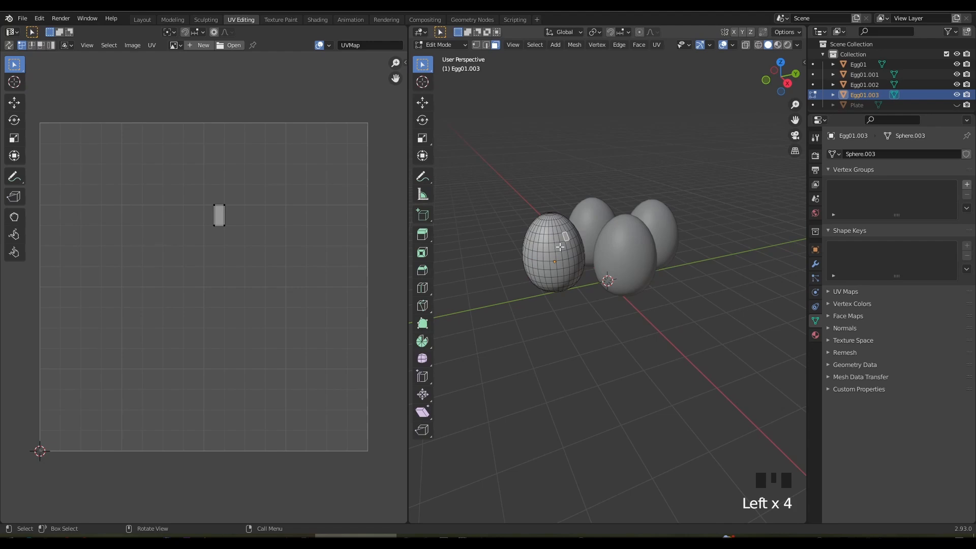
Select the egg's whole mesh and all of its UVs to examine the complete UV layout.
key(a)
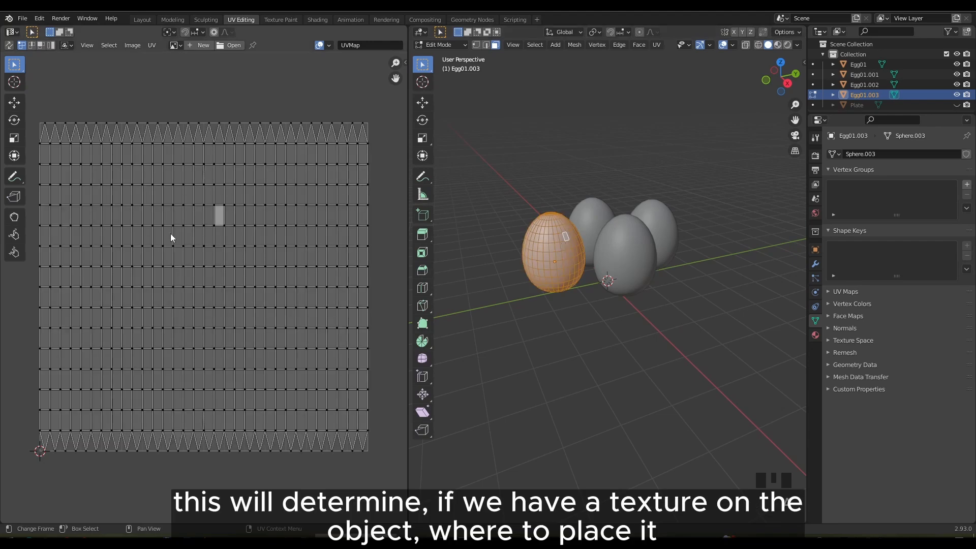
key(a)
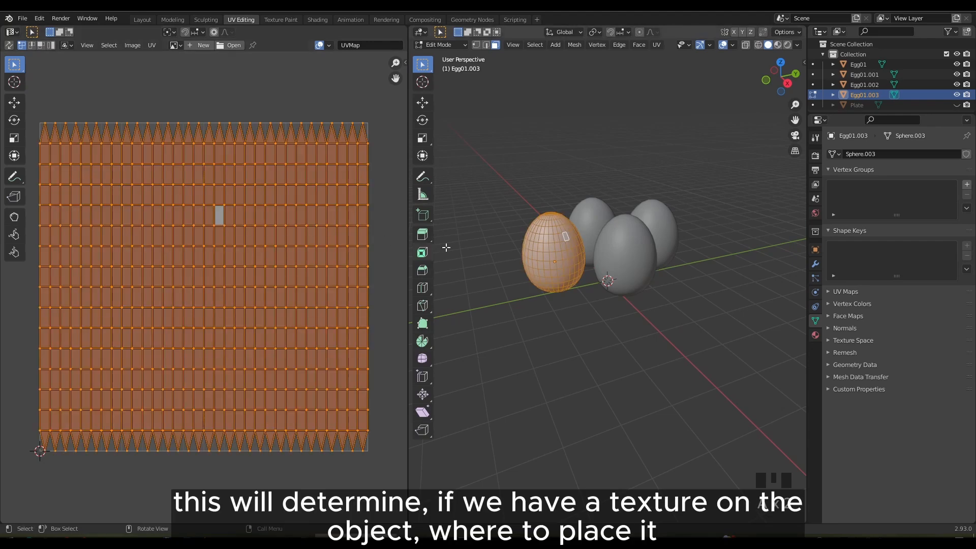
scroll(525, 239, up, 1)
middle_drag(489, 237, 480, 234)
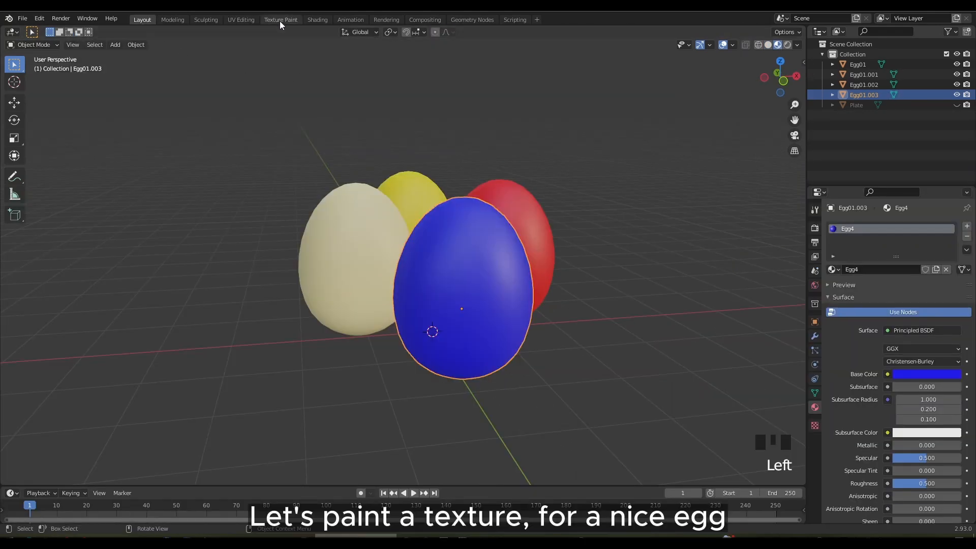
In the Texture Paint workspace, add a blue 2048 × 2048 px Base Color paint slot to Egg4 and display its image for painting.
click(280, 20)
scroll(490, 306, up, 2)
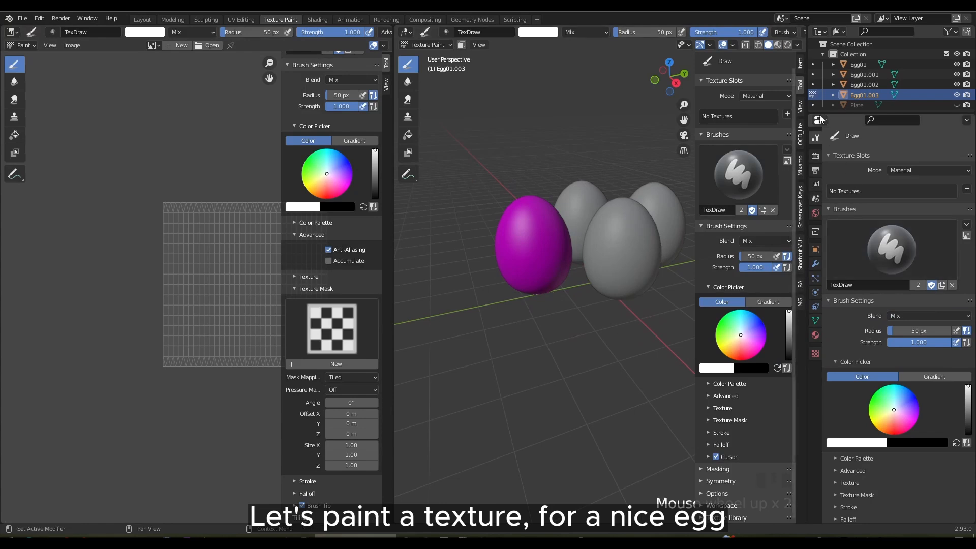
click(966, 189)
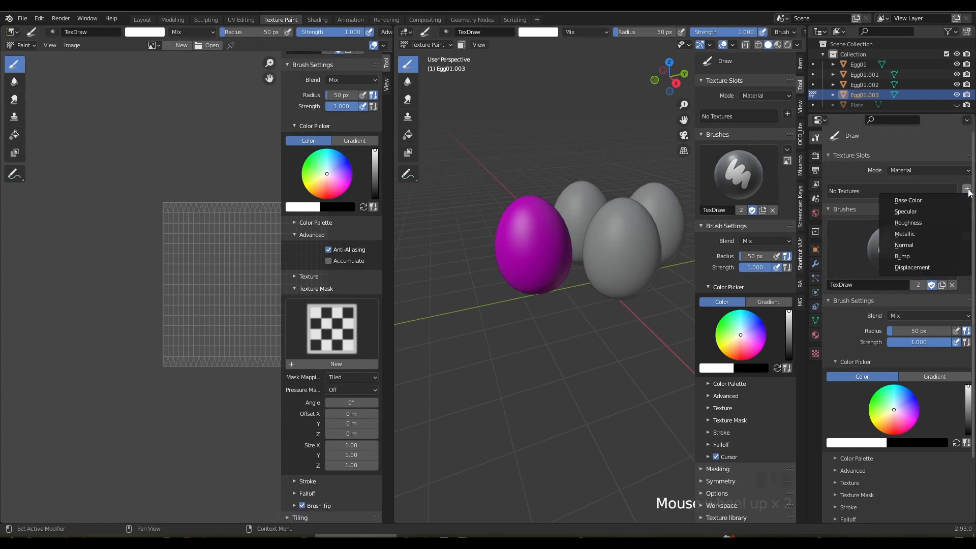
click(910, 201)
click(899, 229)
text(2048)
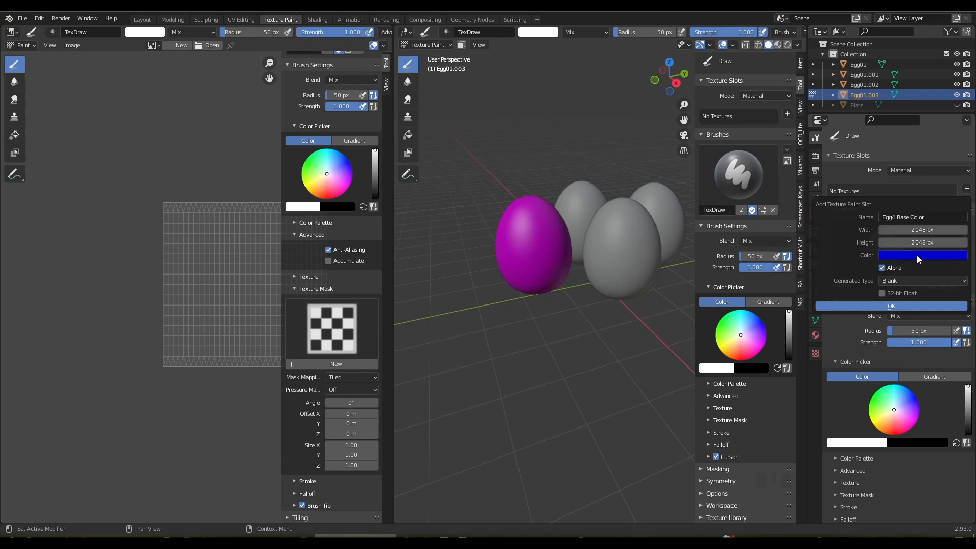
click(916, 254)
click(891, 306)
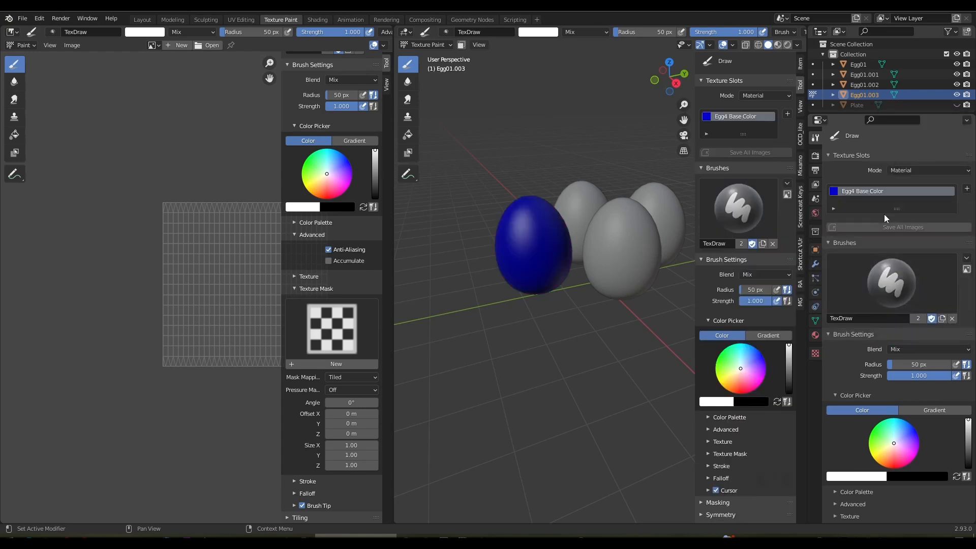
click(857, 191)
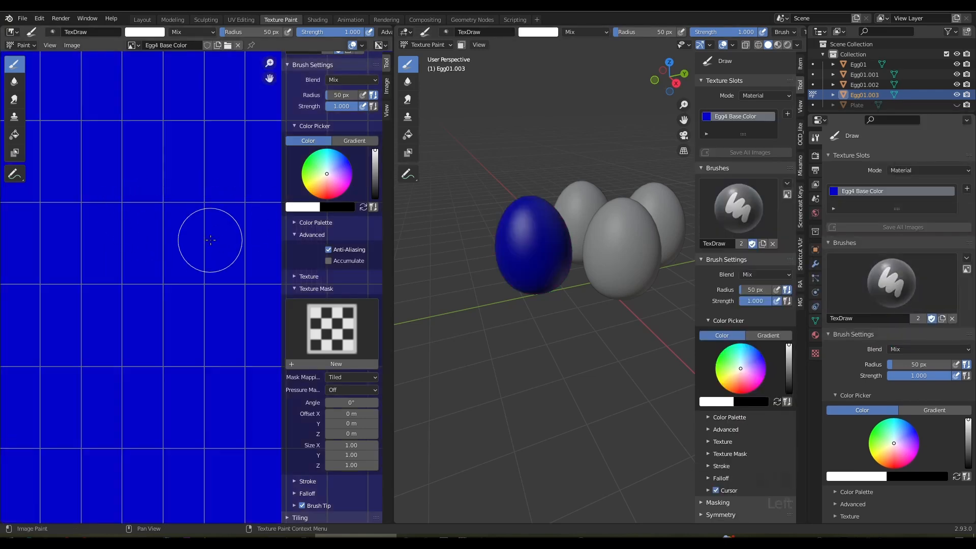
scroll(199, 236, down, 4)
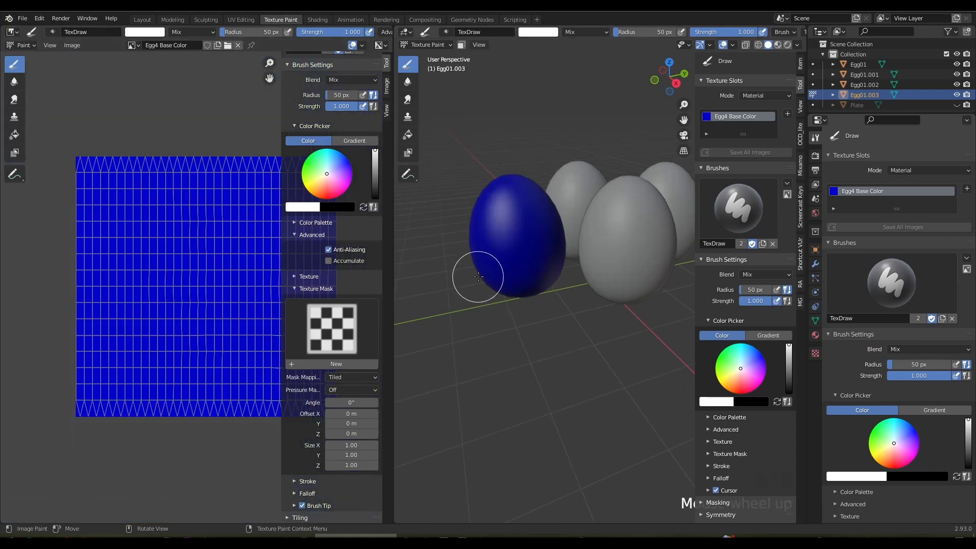
Set the stroke method to Line and the brush radius to 60 px, and paint a straight white stripe across the texture's upper part.
key(e)
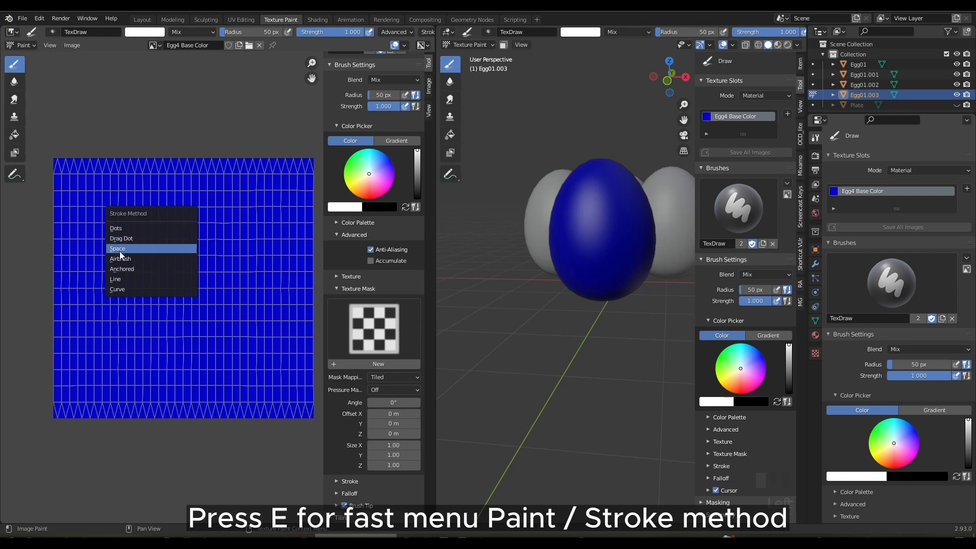
click(119, 280)
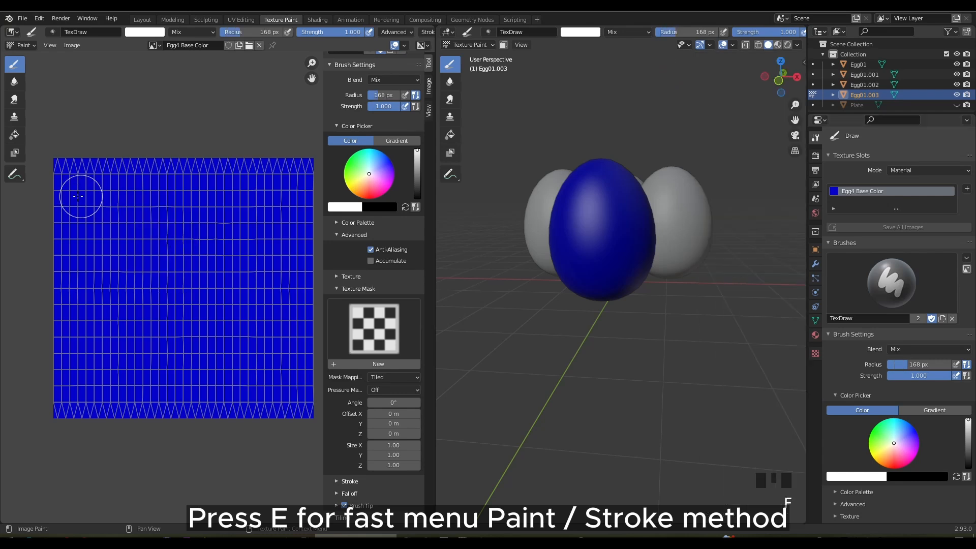
key(f)
key(f)
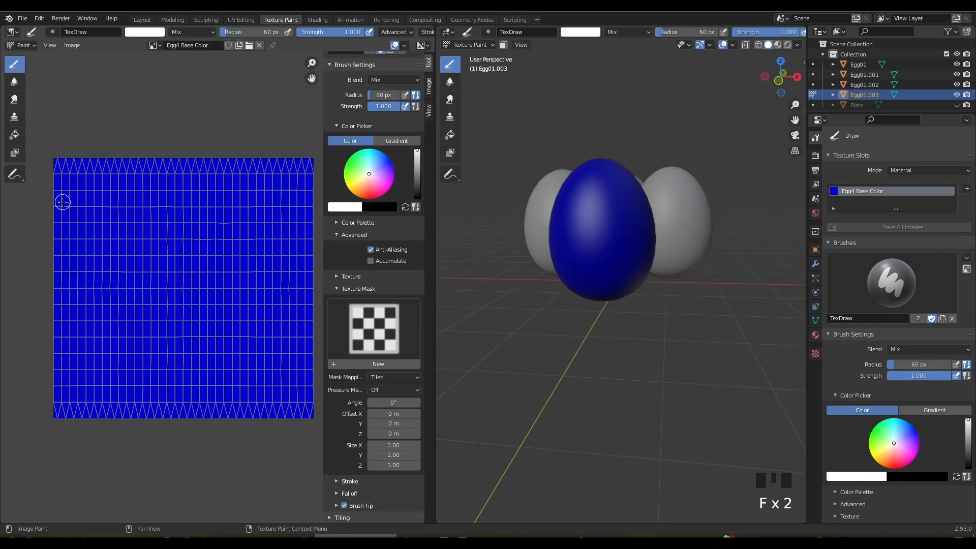
drag(47, 206, 319, 207)
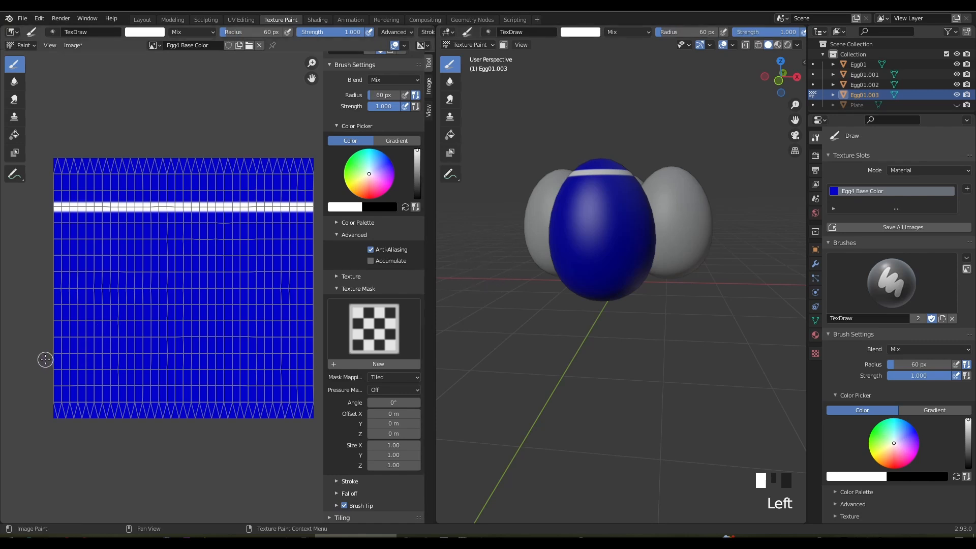
Try a straight white stripe across the texture near its lower edge, check it on the egg and undo it.
drag(44, 369, 319, 370)
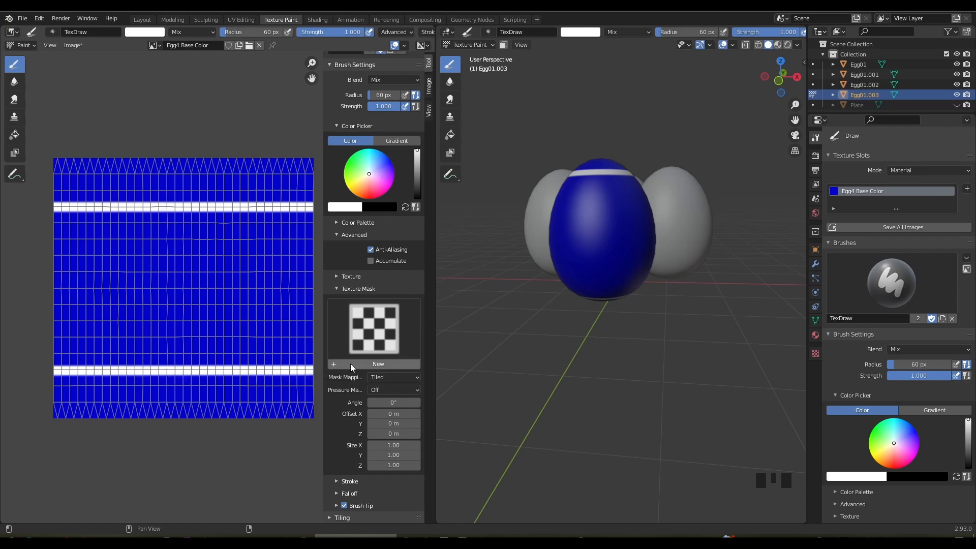
middle_drag(475, 351, 481, 351)
key(ctrl+z)
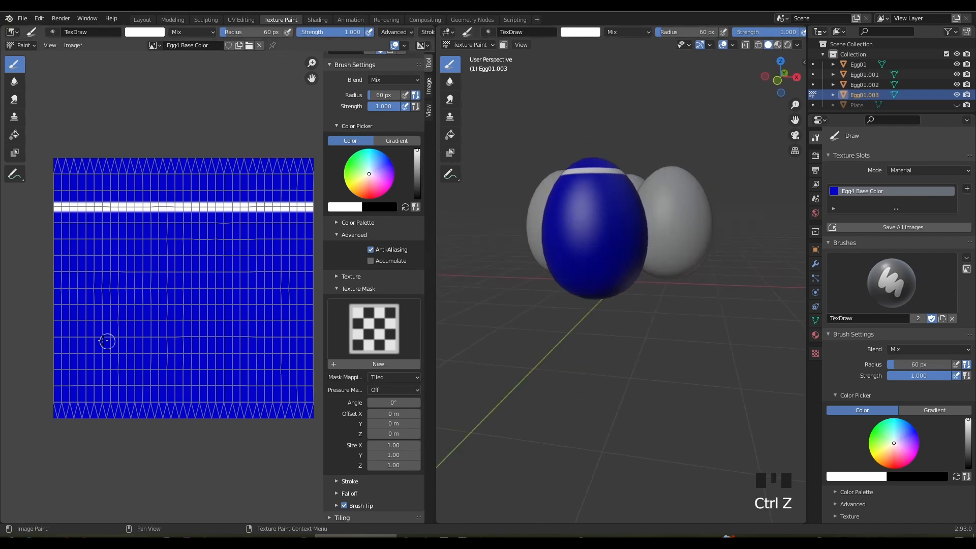
Paint a straight white stripe across the texture's lower part and a thinner one across its middle with a 36 px brush radius.
drag(45, 347, 318, 348)
middle_drag(478, 341, 805, 325)
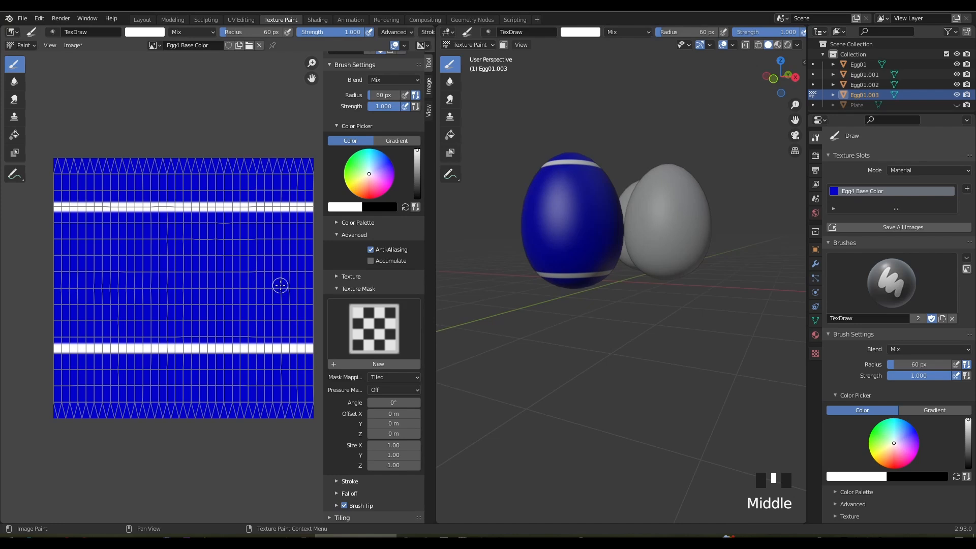
key(f)
click(280, 285)
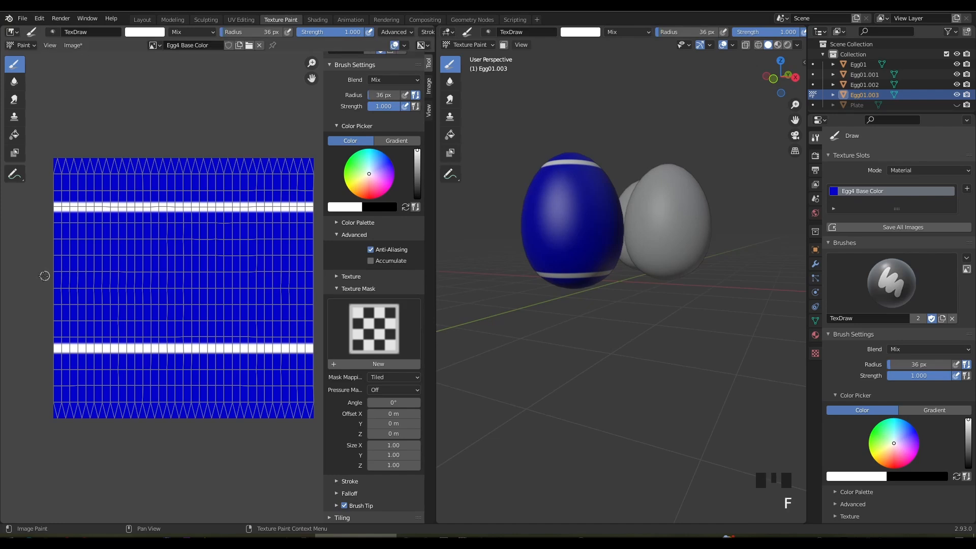
drag(31, 275, 319, 276)
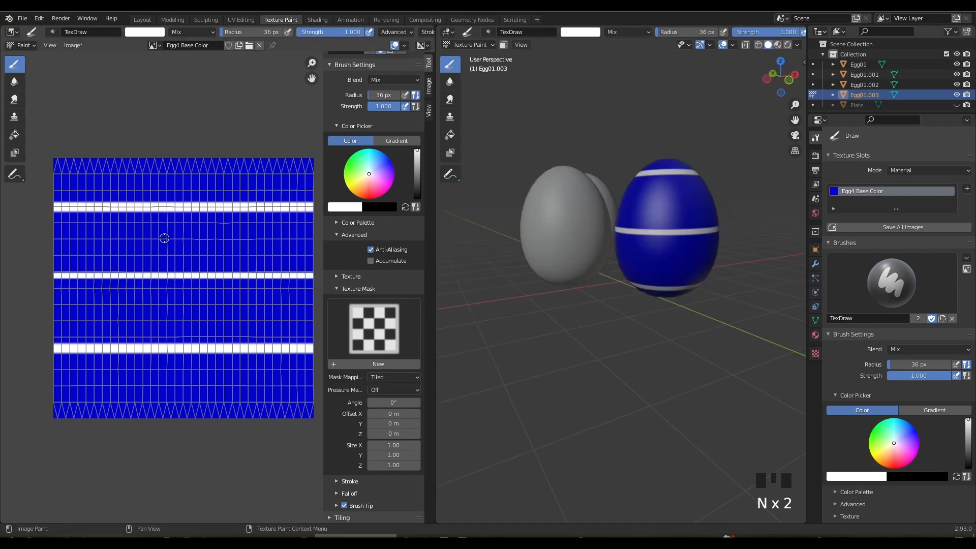
Set the brush's stroke method to Space and expand its stroke settings.
key(e)
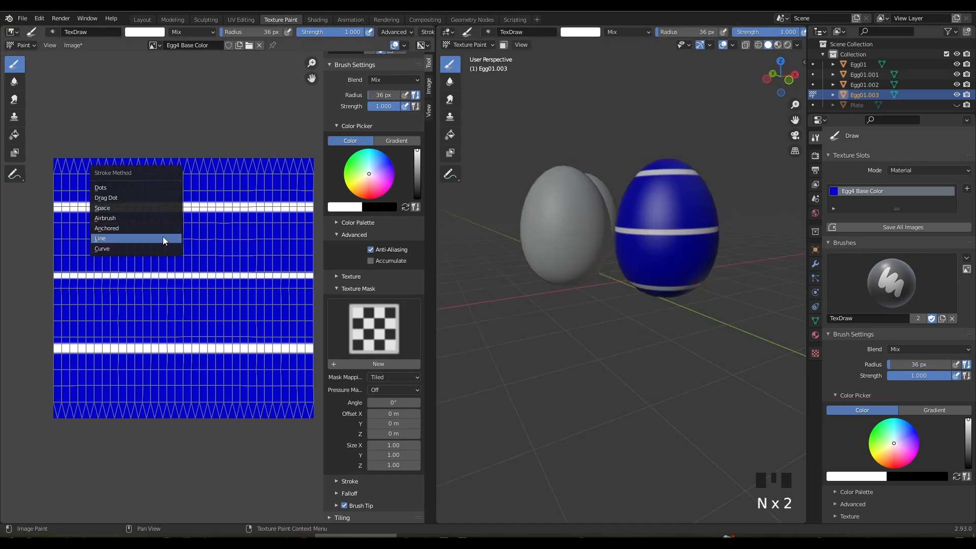
click(110, 207)
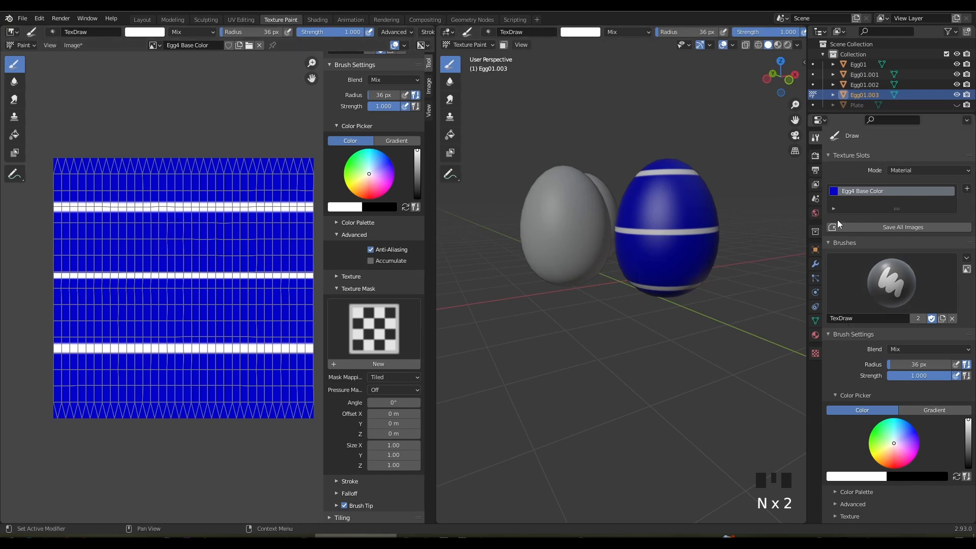
scroll(842, 230, down, 5)
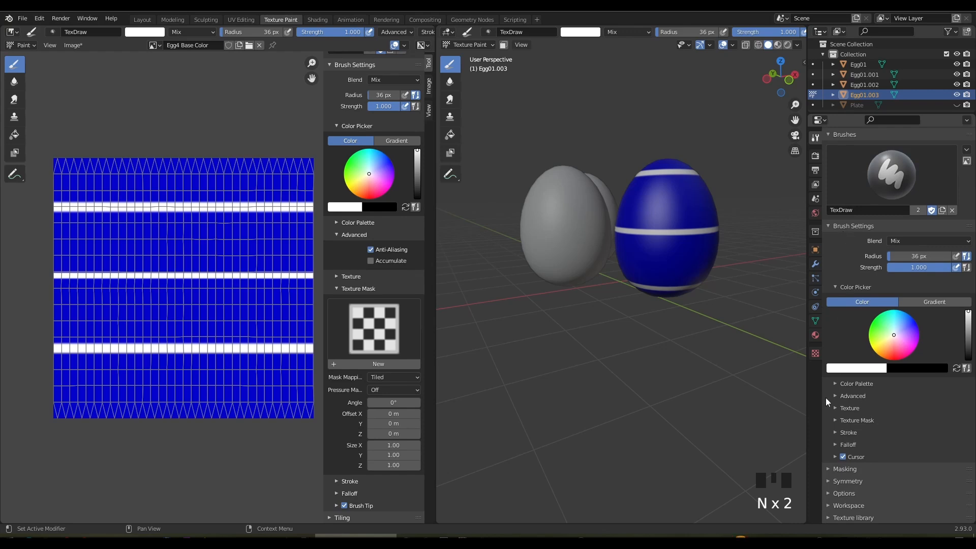
click(833, 432)
scroll(858, 391, down, 4)
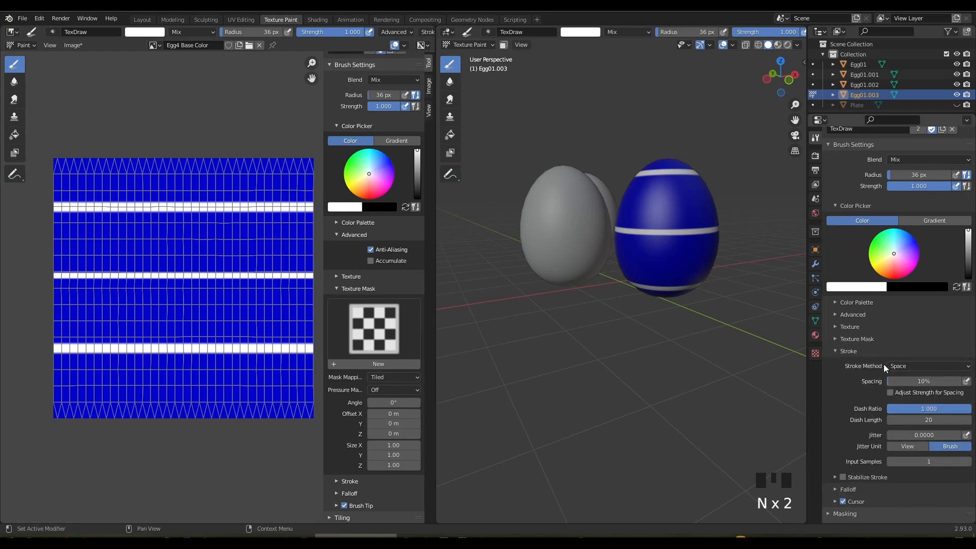
key(e)
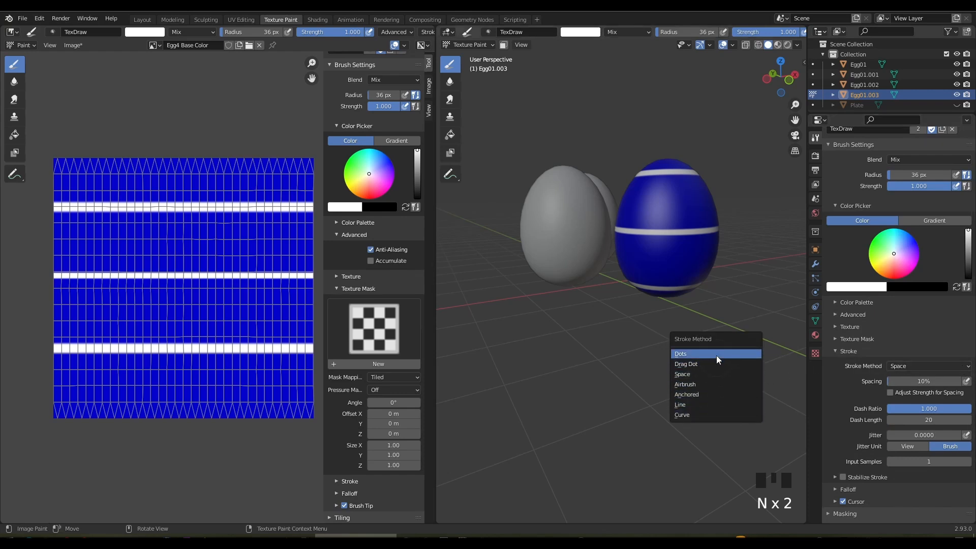
click(946, 366)
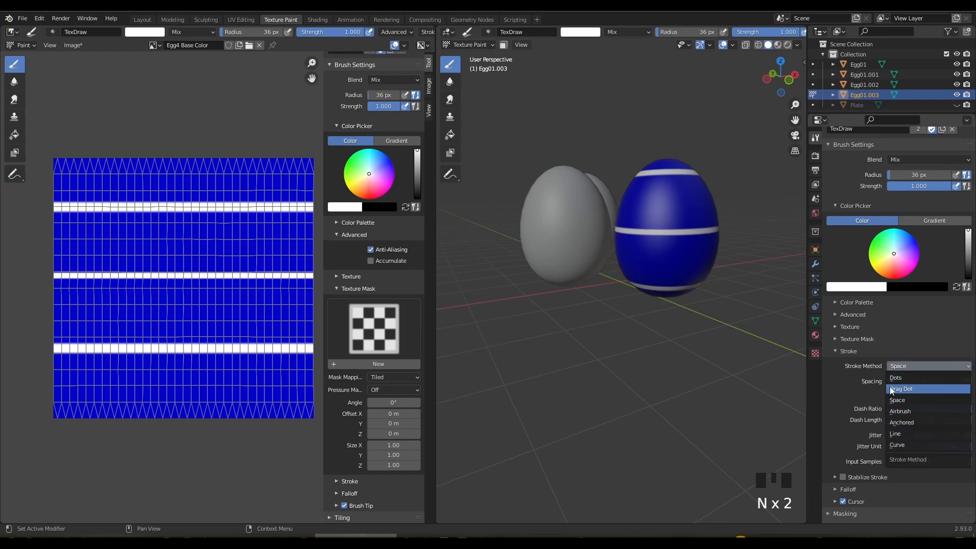
click(897, 400)
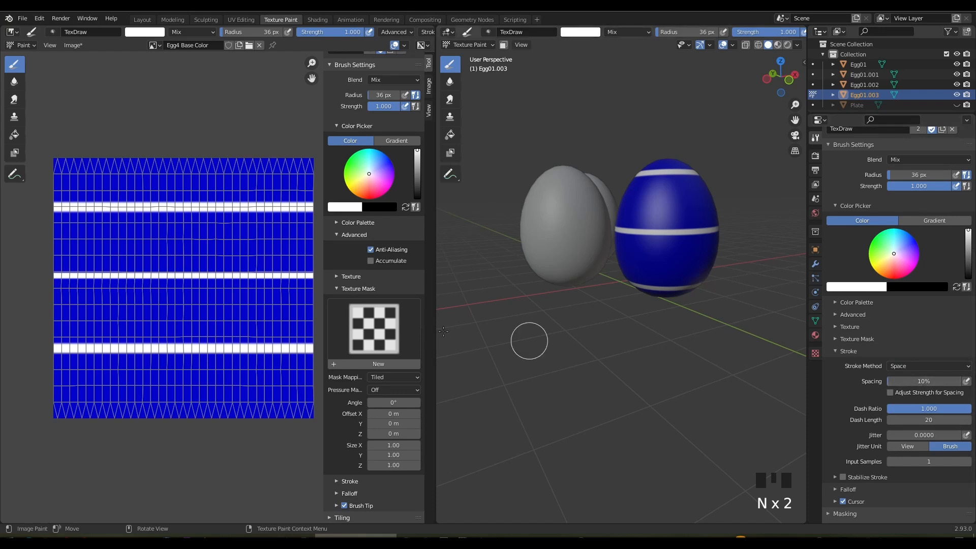
Try a freehand white wavy line between the upper and middle stripes, check it on the egg and undo it.
drag(96, 248, 261, 247)
middle_drag(654, 294, 541, 289)
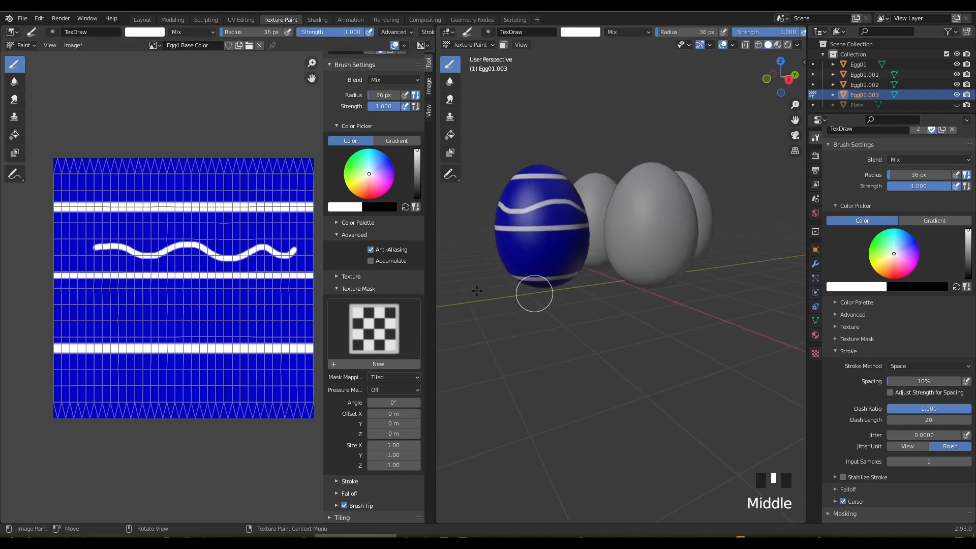
key(ctrl+z)
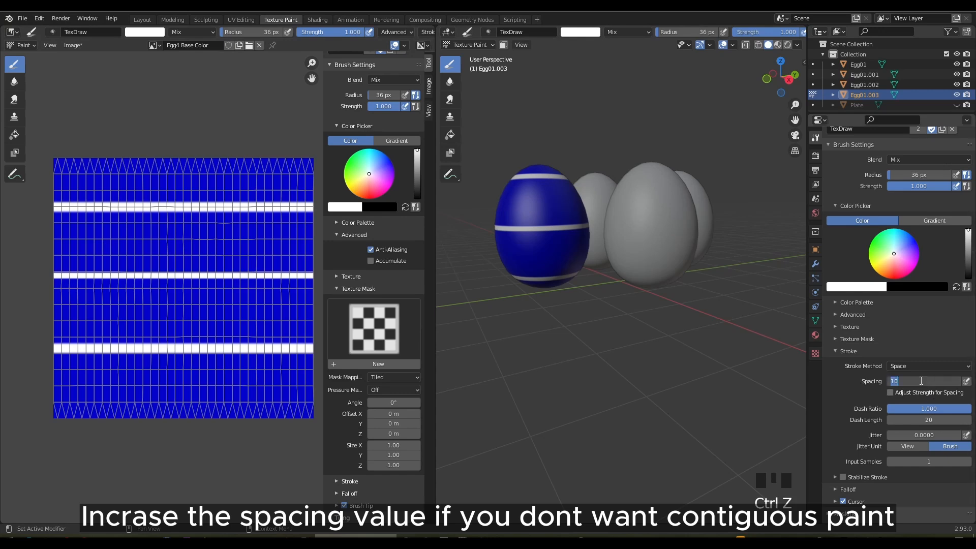
Set the stroke spacing to 50%, test it with a dotted wavy line between the upper and middle stripes, and undo the test stroke.
text(50)
key(Return)
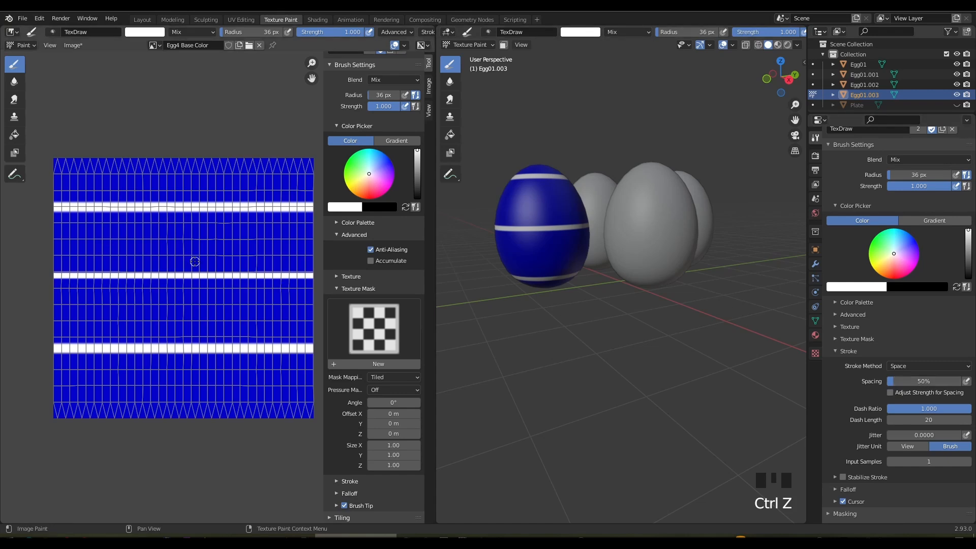
drag(60, 245, 154, 237)
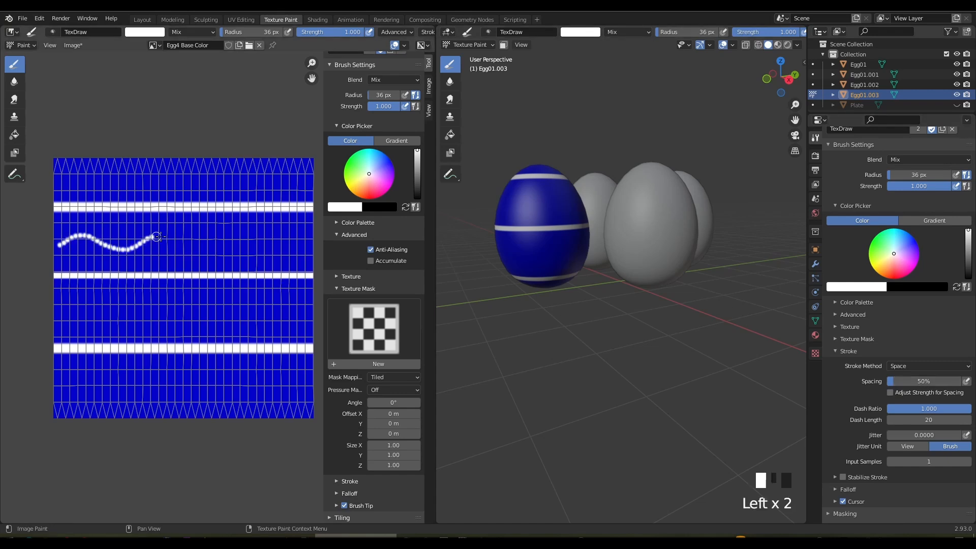
drag(275, 253, 313, 244)
scroll(267, 244, up, 2)
middle_drag(567, 271, 593, 272)
scroll(202, 229, down, 2)
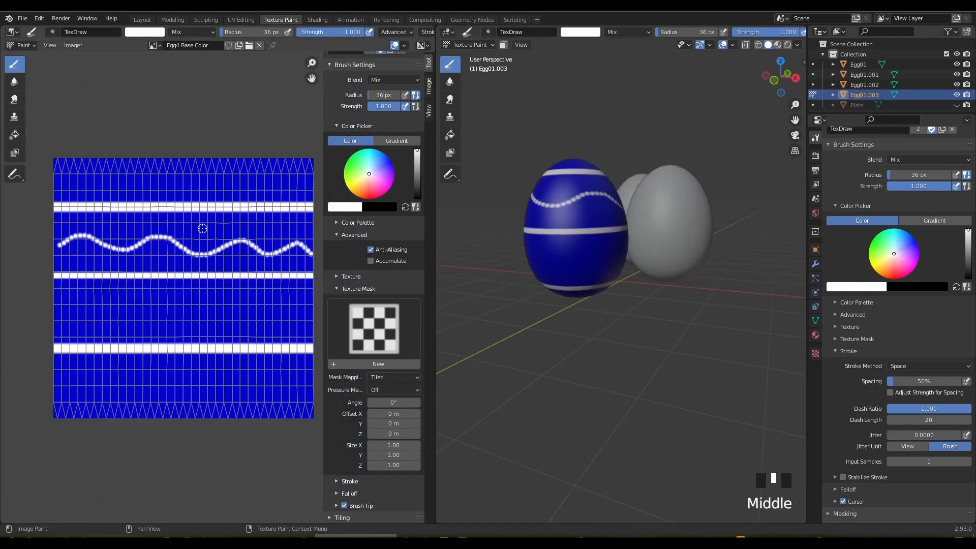
key(ctrl+z)
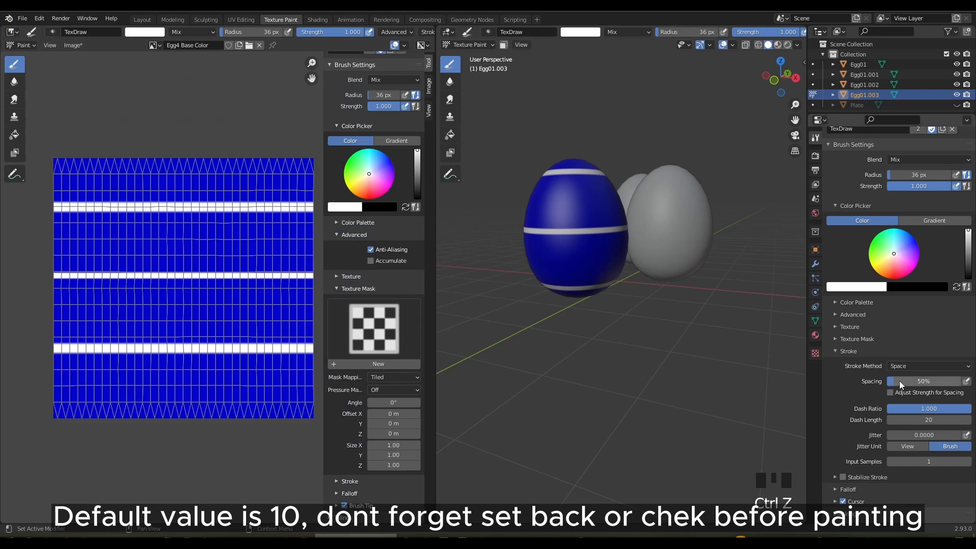
Set the stroke spacing to 100%, test it with a dotted white wavy line between the upper and middle stripes, and undo the stroke.
key(Return)
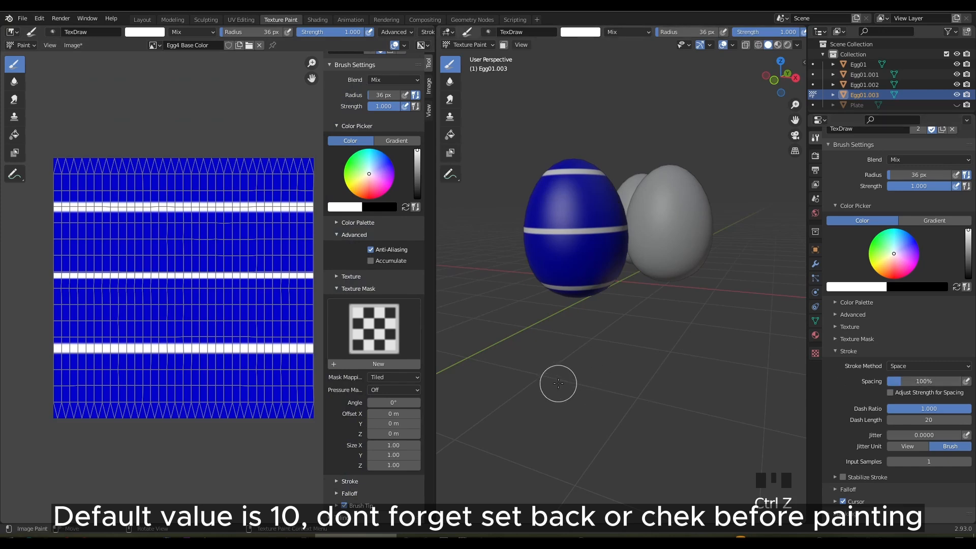
scroll(99, 230, up, 1)
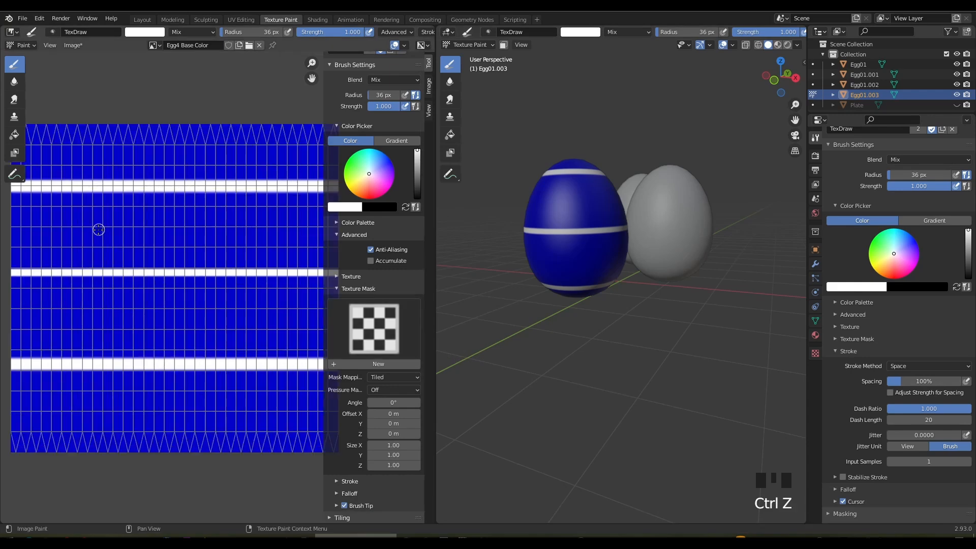
mouse_move(19, 237)
mouse_down()
mouse_move(51, 222)
mouse_move(113, 248)
mouse_up()
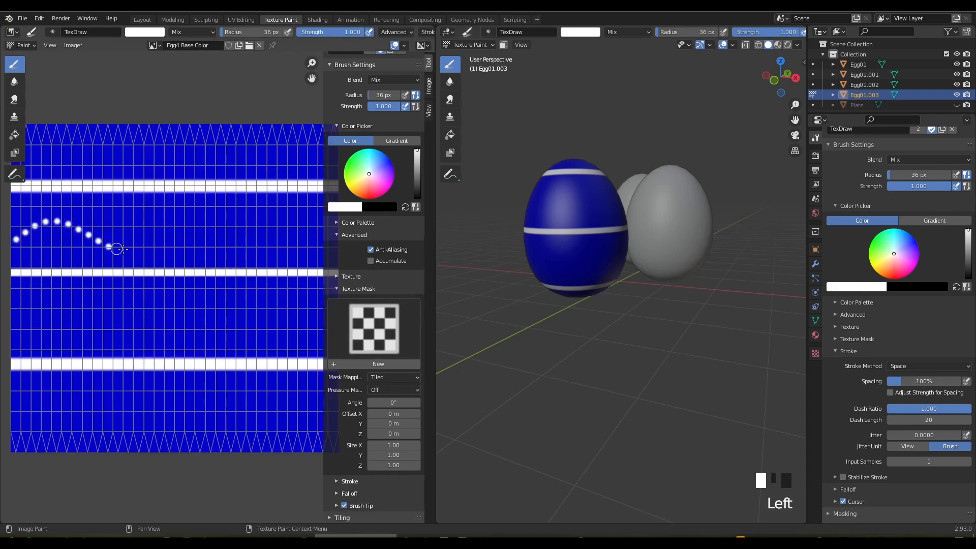
drag(181, 227, 247, 247)
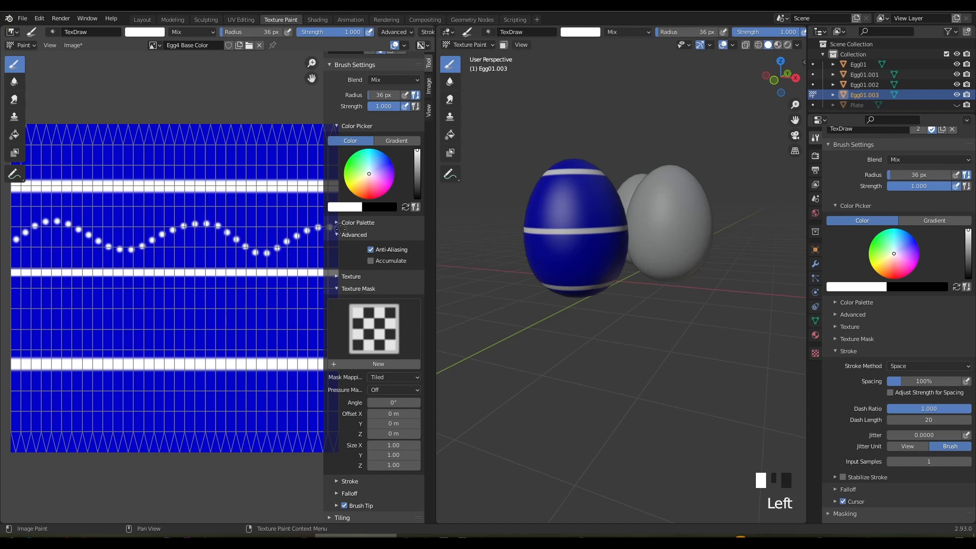
drag(340, 227, 547, 270)
scroll(247, 254, down, 1)
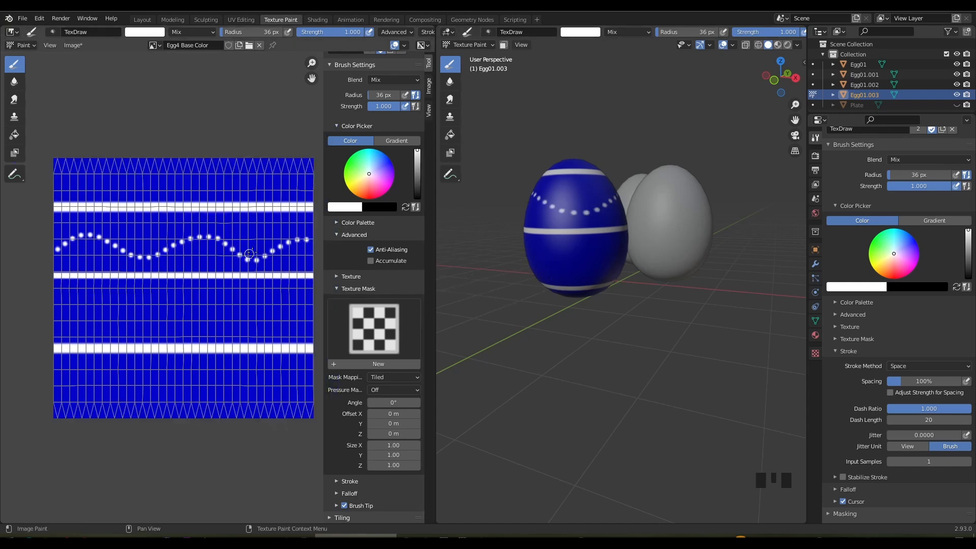
mouse_move(484, 239)
middle_down()
mouse_move(775, 251)
mouse_move(468, 243)
middle_up()
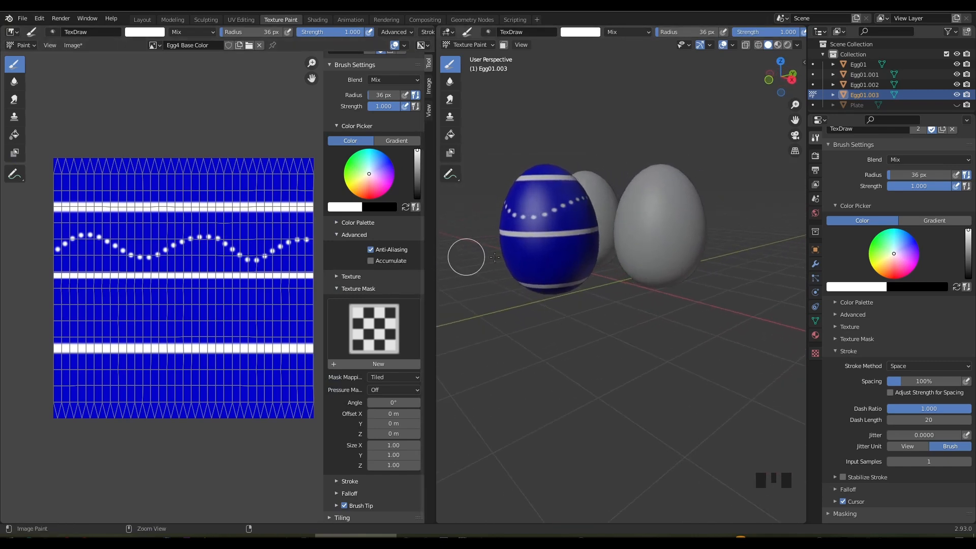
key(ctrl+z)
Set the brush's stroke method to Line and the stroke spacing to 10%.
click(913, 365)
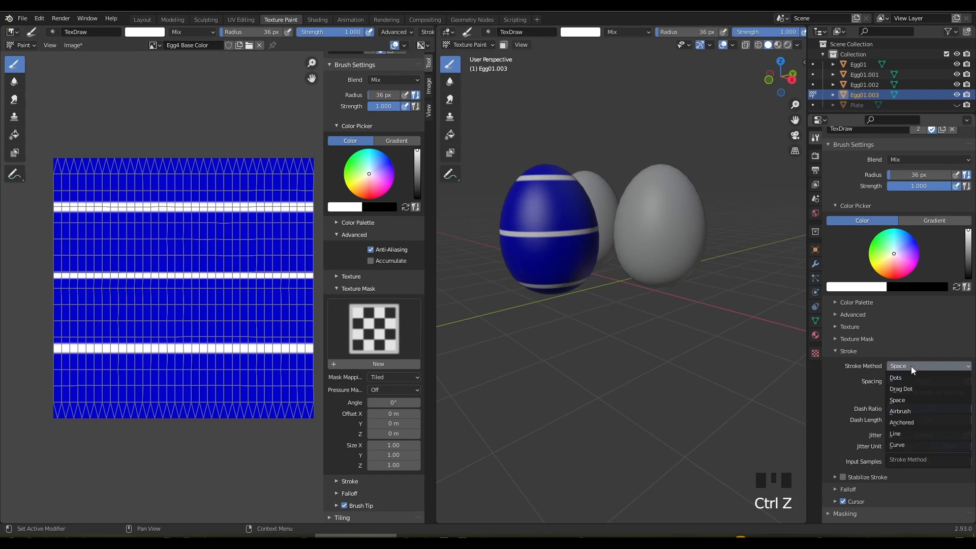
click(899, 433)
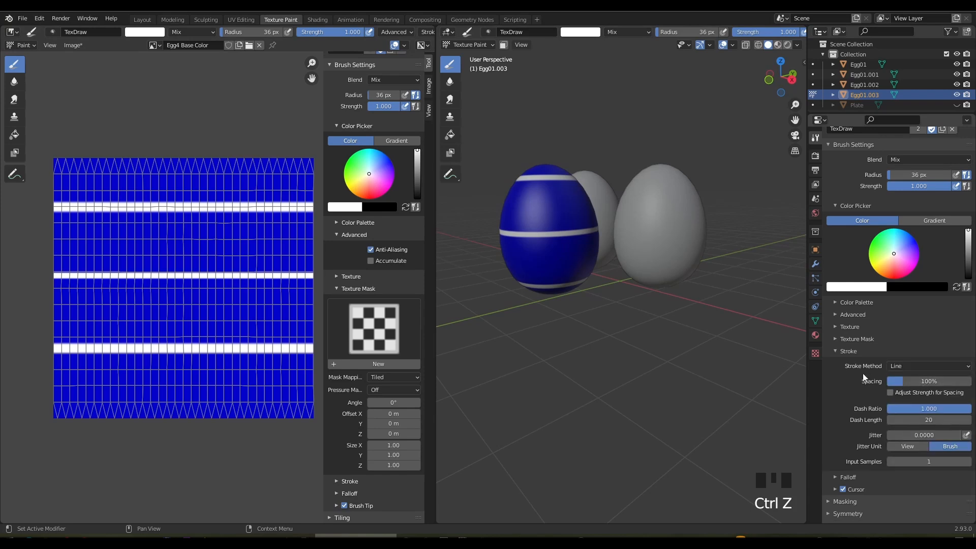
click(915, 382)
text(10)
key(Return)
Try a straight solid white line between the upper and middle stripes and undo it.
scroll(110, 246, up, 1)
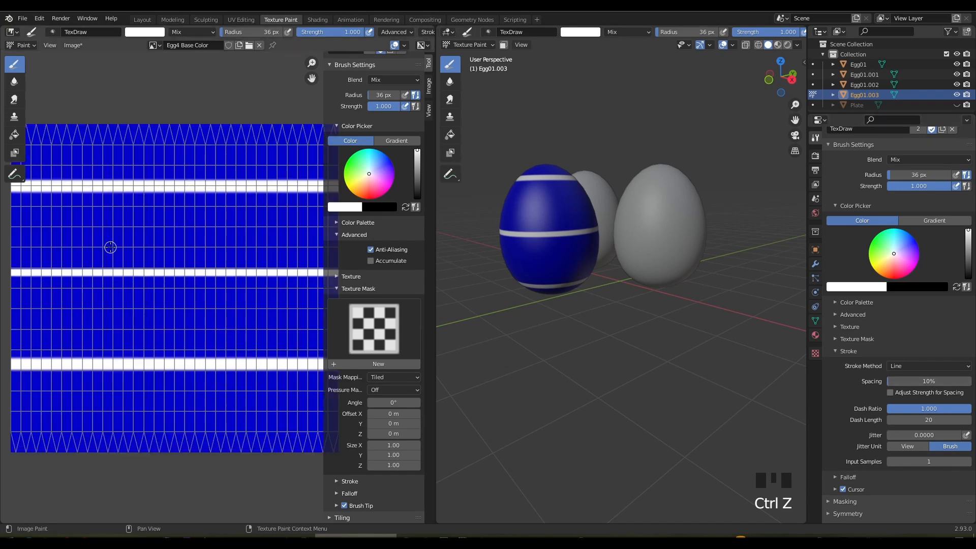
drag(198, 229, 273, 229)
scroll(218, 239, down, 1)
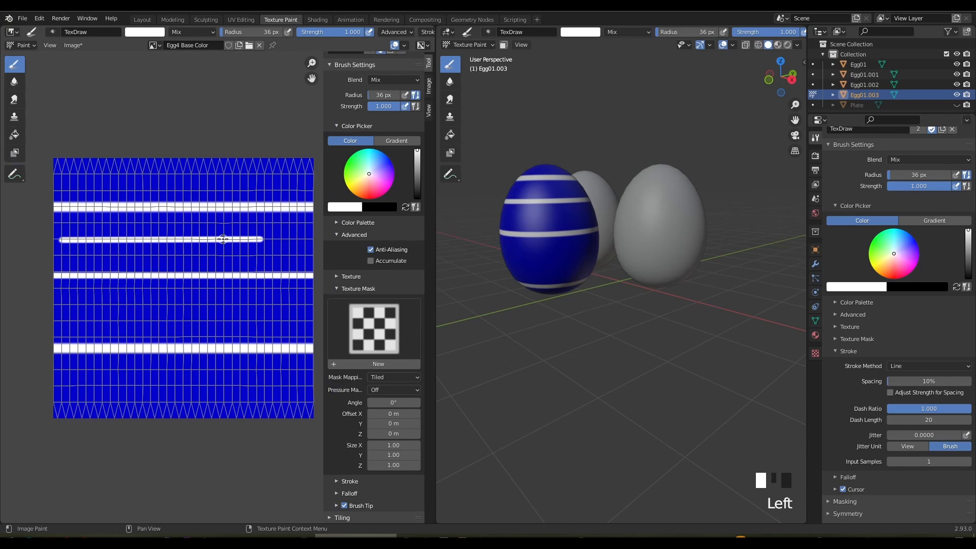
key(ctrl+z)
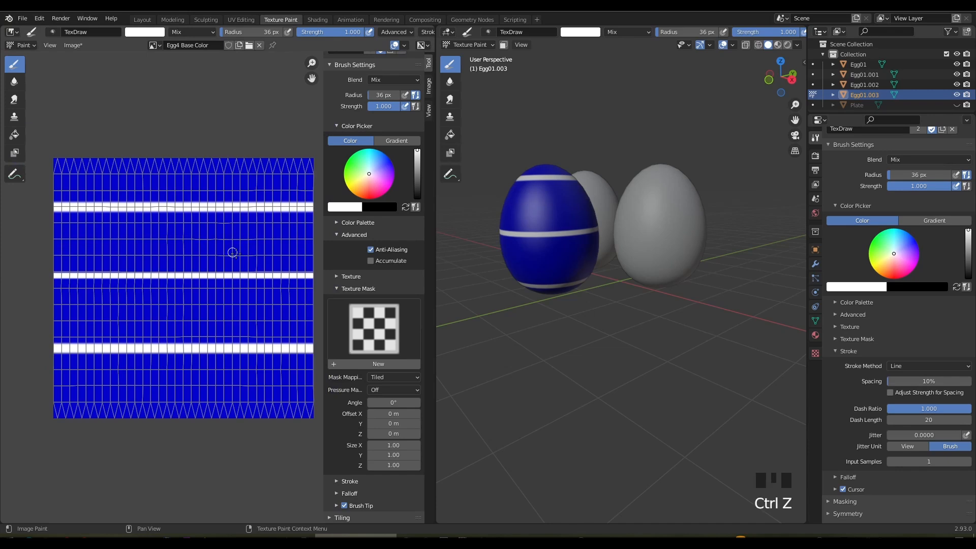
Set the Line stroke's spacing to 100%.
click(905, 382)
text(100)
key(Return)
Try a straight dotted white line across the texture between the upper and middle stripes, check it on the egg and undo it.
drag(46, 240, 324, 239)
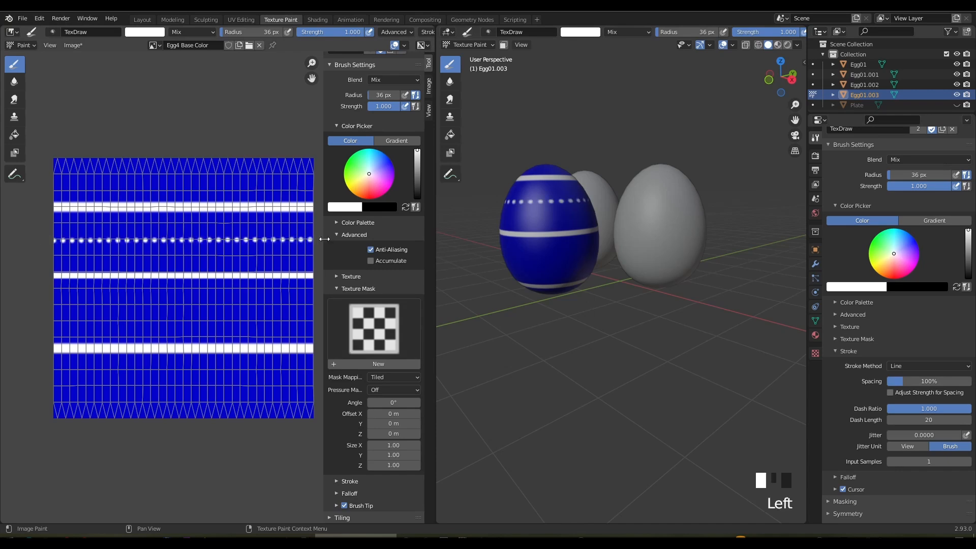
scroll(544, 235, up, 2)
mouse_move(545, 235)
middle_down()
mouse_move(580, 237)
mouse_move(525, 239)
middle_up()
key(ctrl+z)
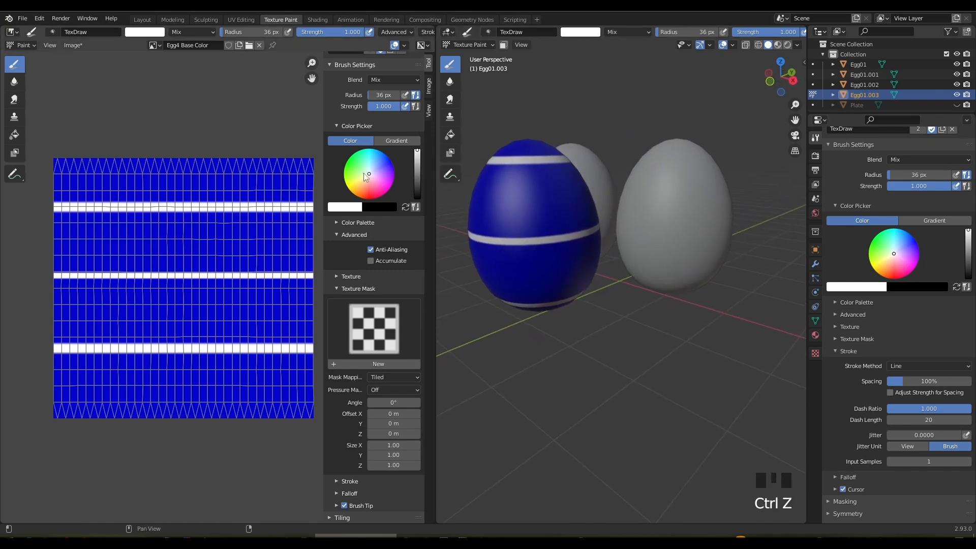
Set the brush color to golden yellow and paint a dotted zigzag with three peaks between the upper and middle stripes.
click(349, 191)
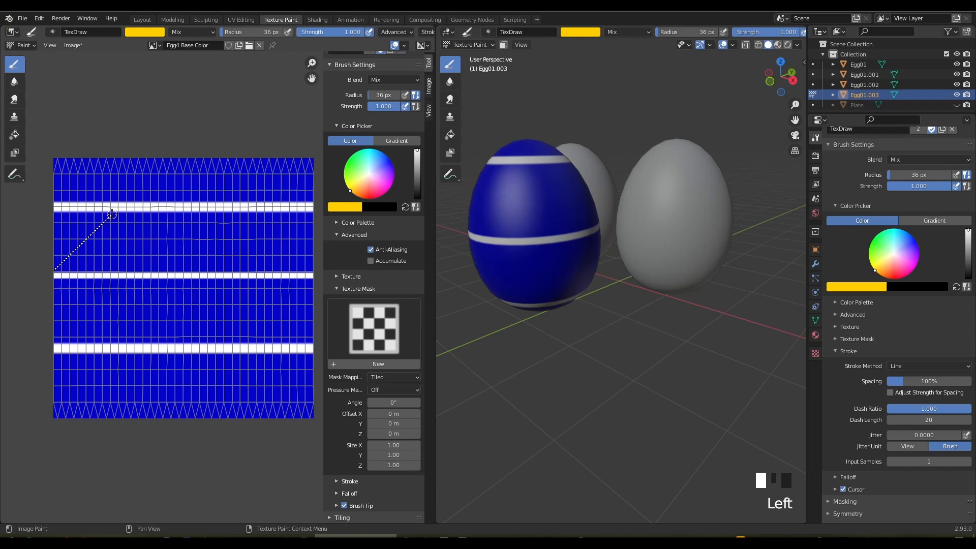
drag(110, 214, 110, 215)
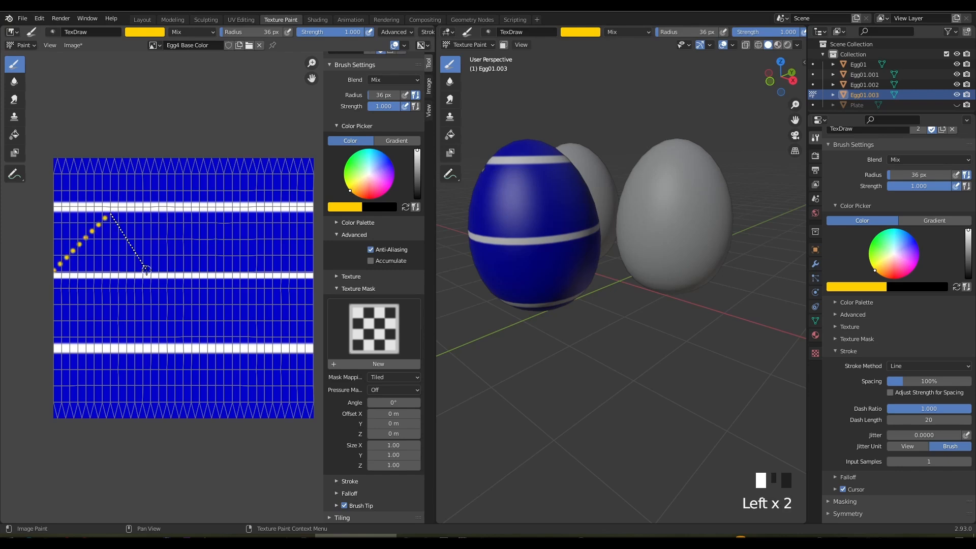
drag(146, 268, 146, 268)
drag(195, 215, 231, 269)
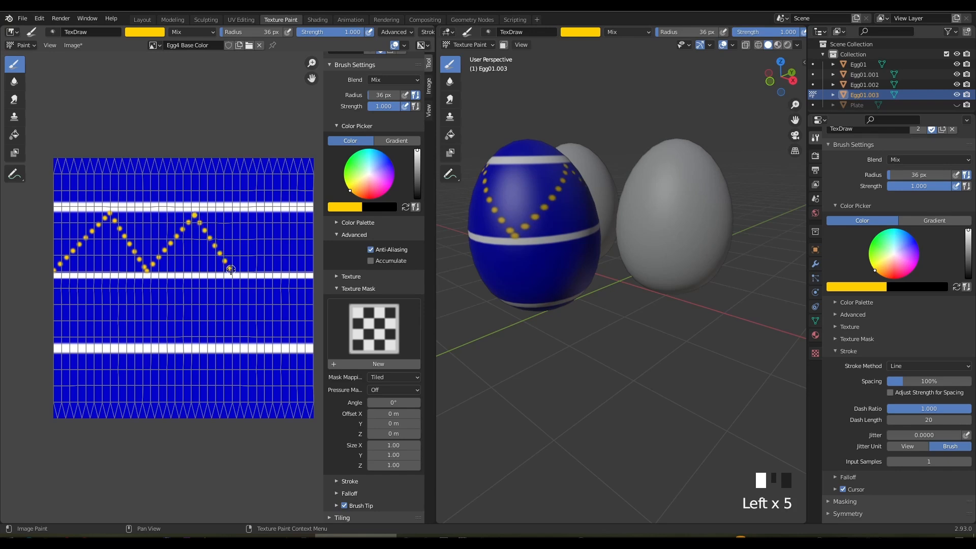
drag(273, 216, 275, 214)
drag(274, 214, 274, 214)
drag(310, 269, 310, 269)
middle_drag(468, 289, 795, 277)
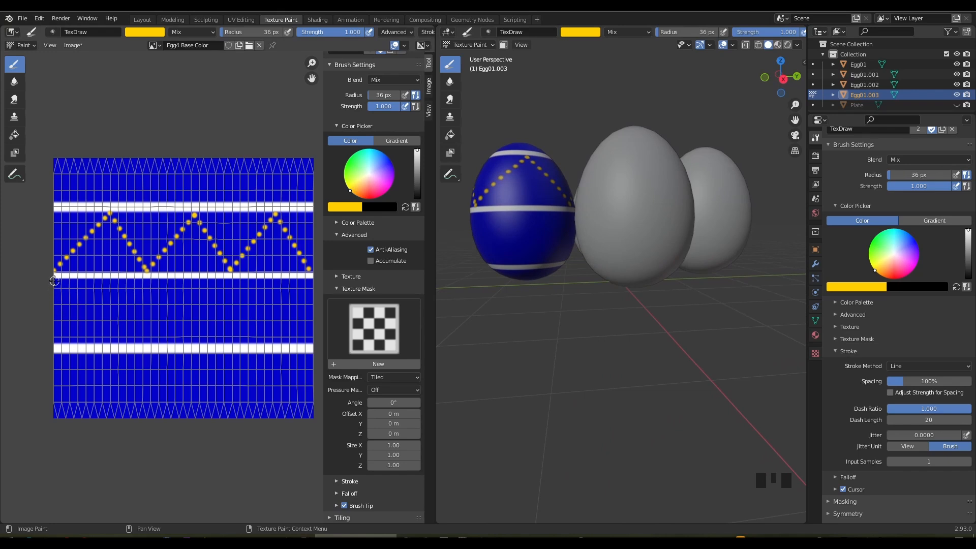
Paint the first V of a mirrored dotted yellow zigzag between the middle and lower stripes, and undo the strokes beyond it.
drag(86, 339, 144, 282)
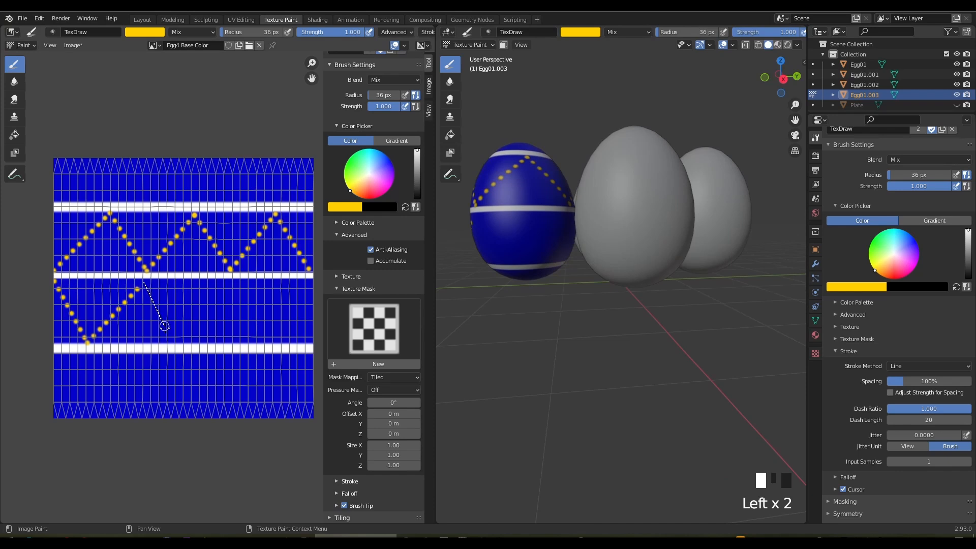
drag(166, 339, 167, 341)
drag(167, 342, 230, 281)
key(ctrl+z)
key(ctrl+z)
key(ctrl+z)
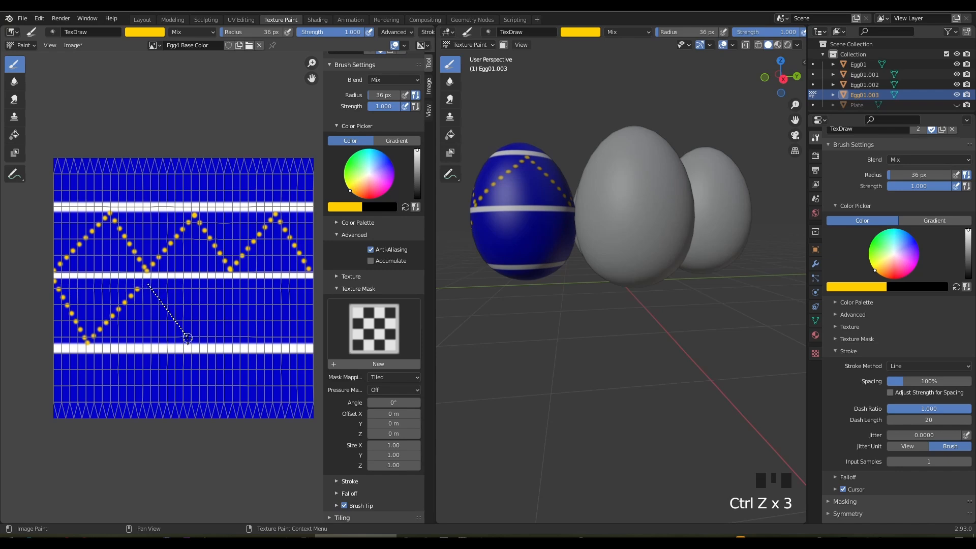
Continue the dotted yellow zigzag between the middle and lower stripes across the rest of the texture, forming diamonds with the zigzag above.
drag(188, 340, 188, 340)
drag(190, 340, 199, 322)
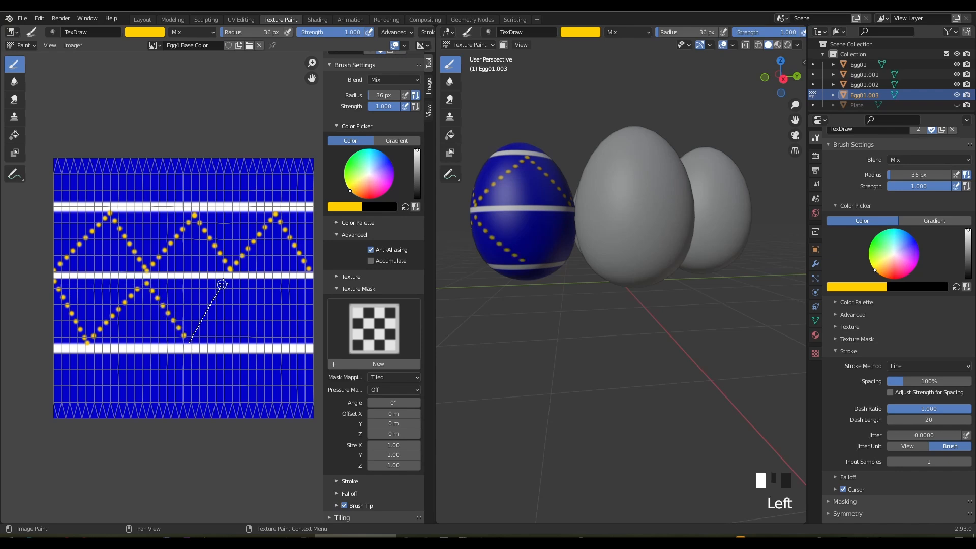
drag(230, 281, 231, 282)
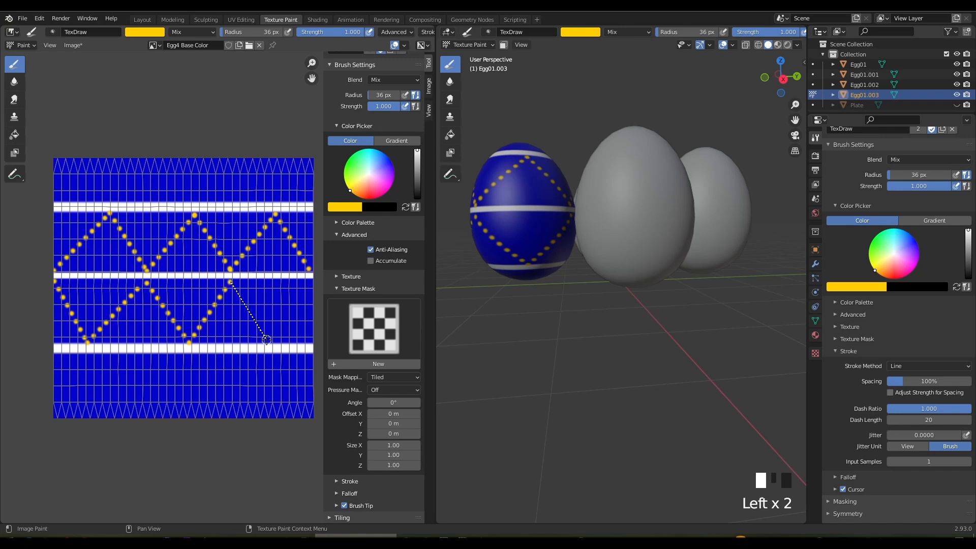
drag(271, 340, 271, 341)
drag(271, 342, 291, 319)
drag(309, 282, 308, 284)
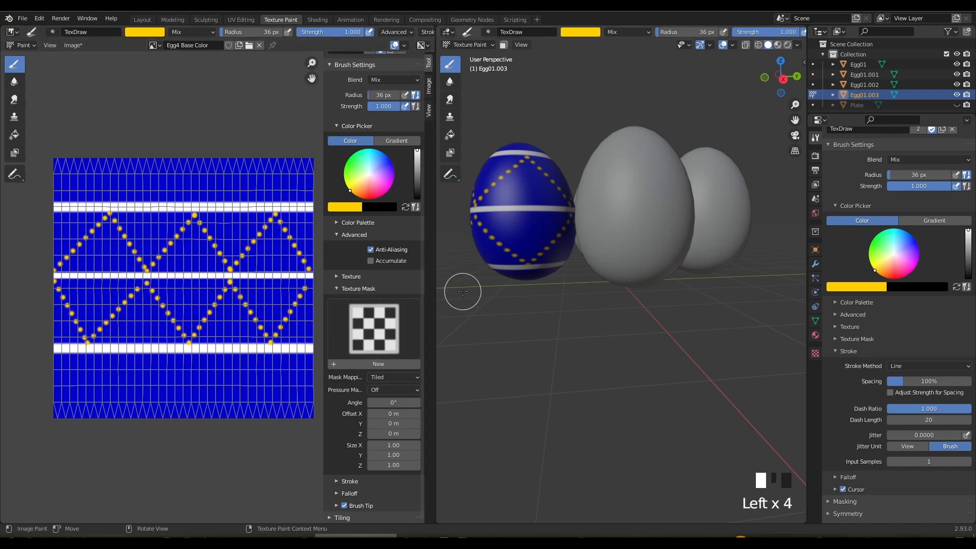
scroll(489, 289, down, 1)
mouse_move(489, 290)
middle_down()
mouse_move(709, 295)
mouse_move(493, 293)
middle_up()
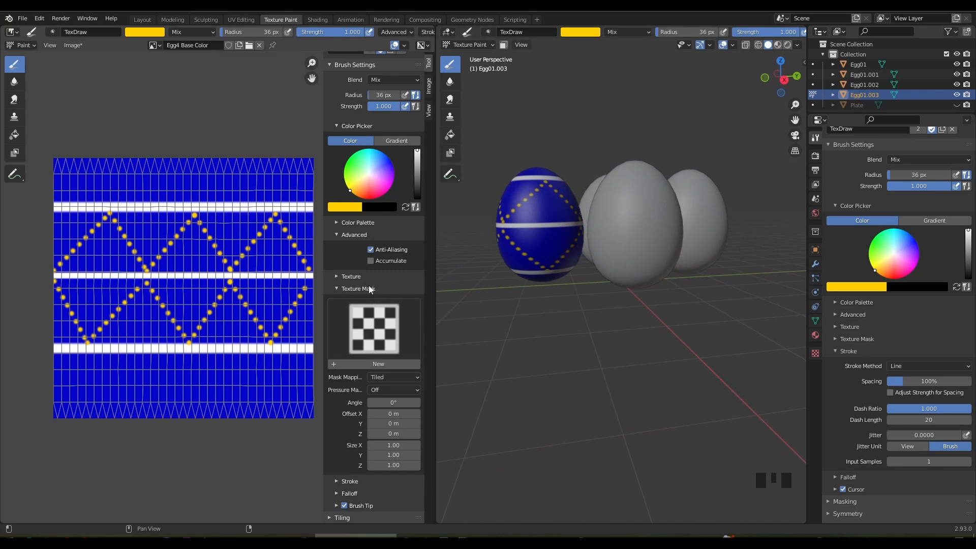
Add a new brush mask texture and load the flower image AsileFX_Alpha_0093.jpg from the TX_Alpha\Object_Geek folder into it.
click(380, 366)
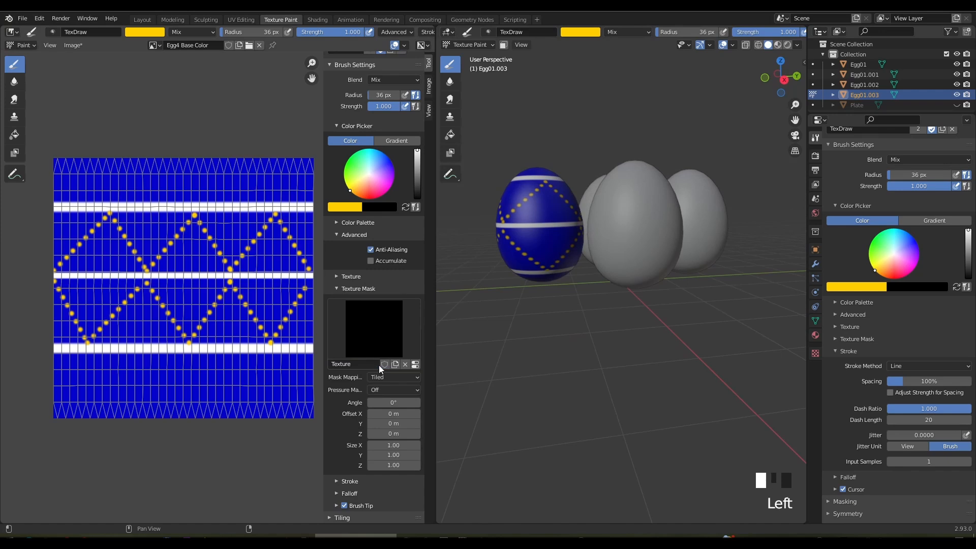
click(415, 364)
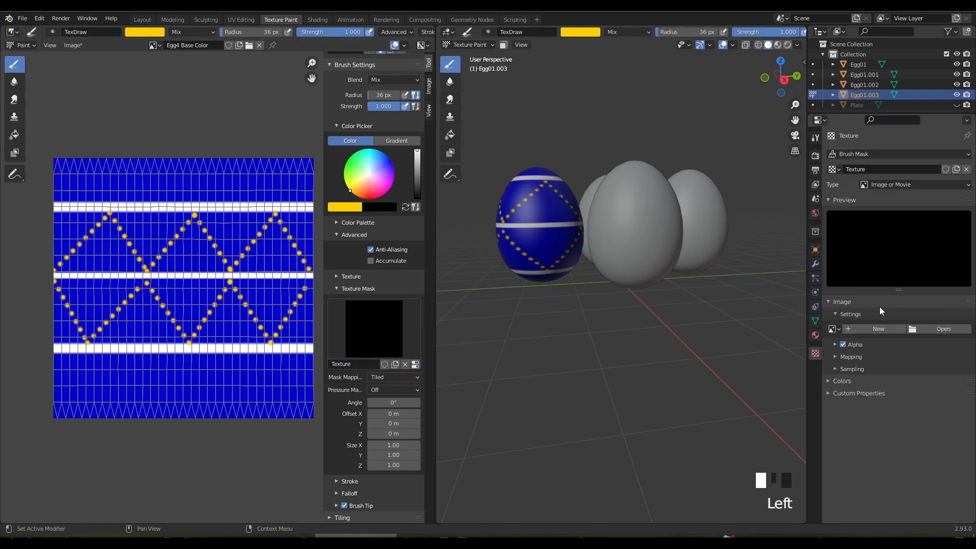
click(943, 331)
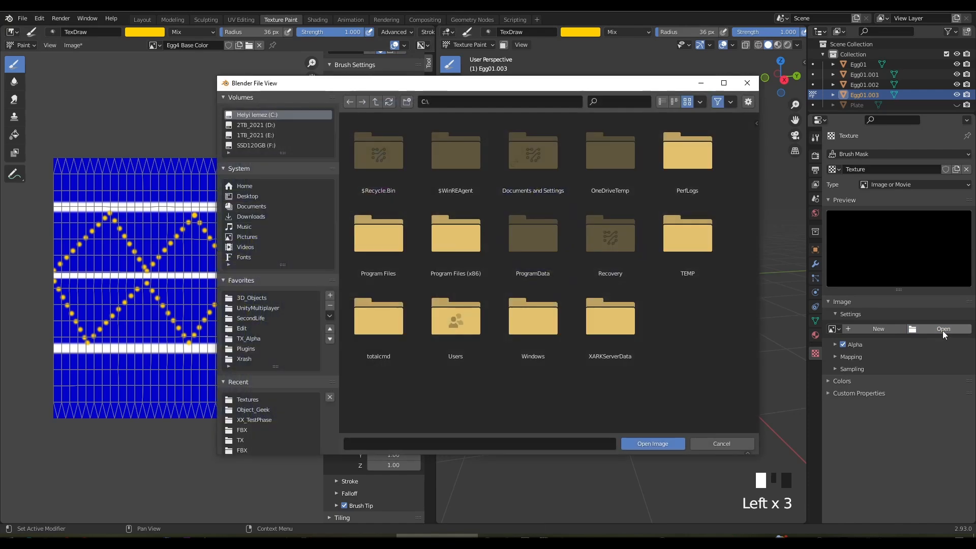
click(246, 339)
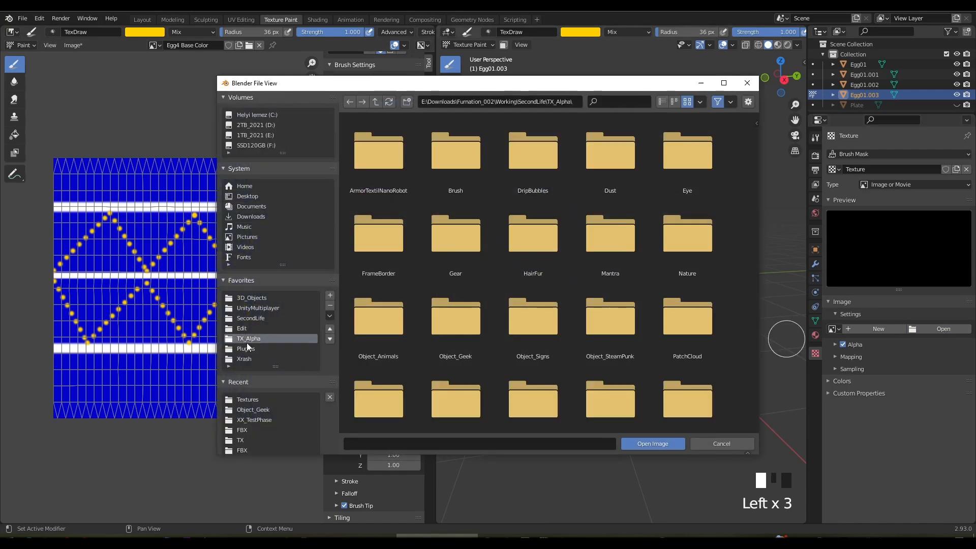
scroll(535, 270, down, 2)
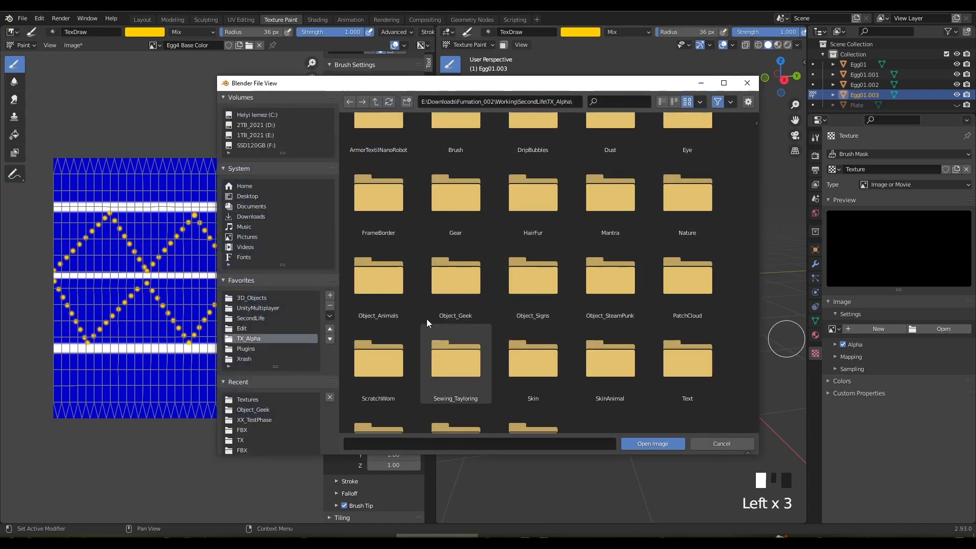
double_click(446, 275)
click(455, 204)
click(687, 203)
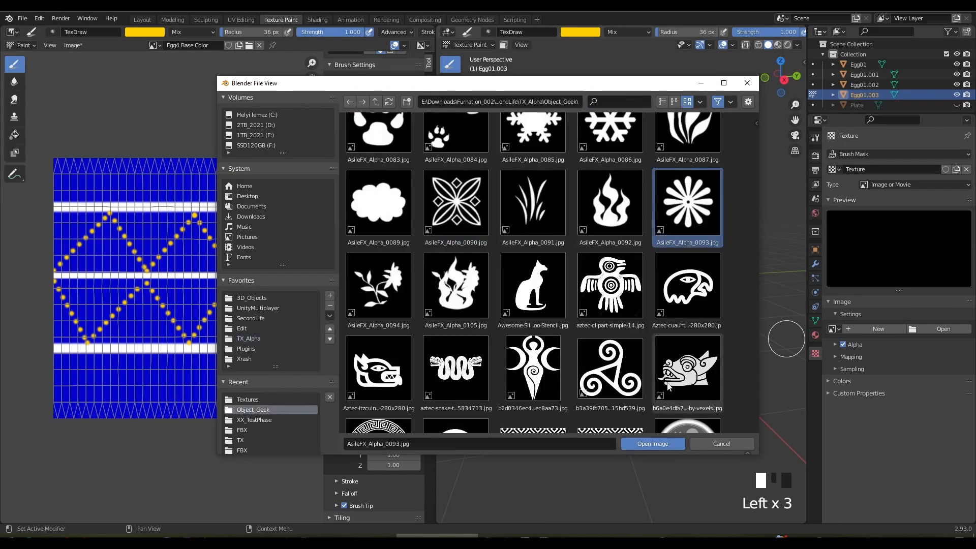
click(652, 443)
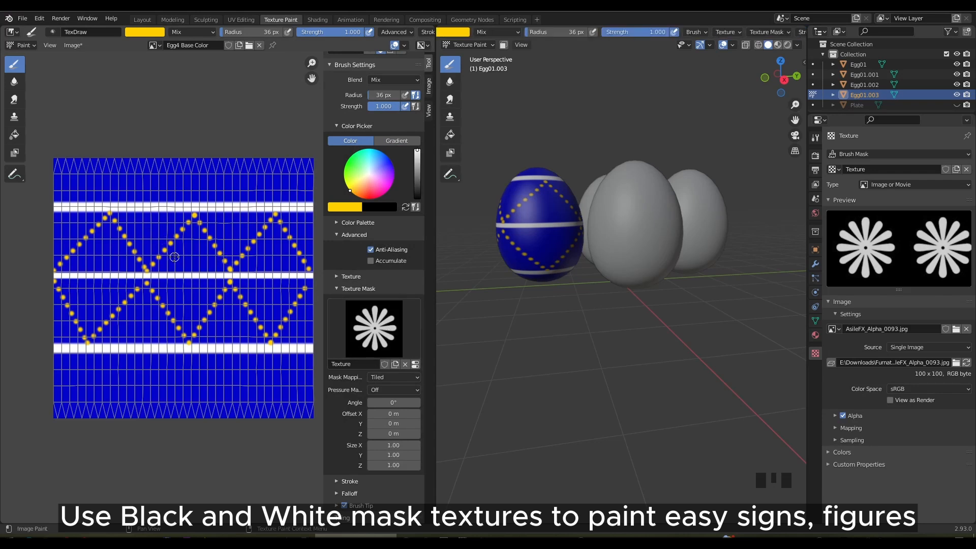
Change the brush's stroke method and set its radius to 180 px.
key(e)
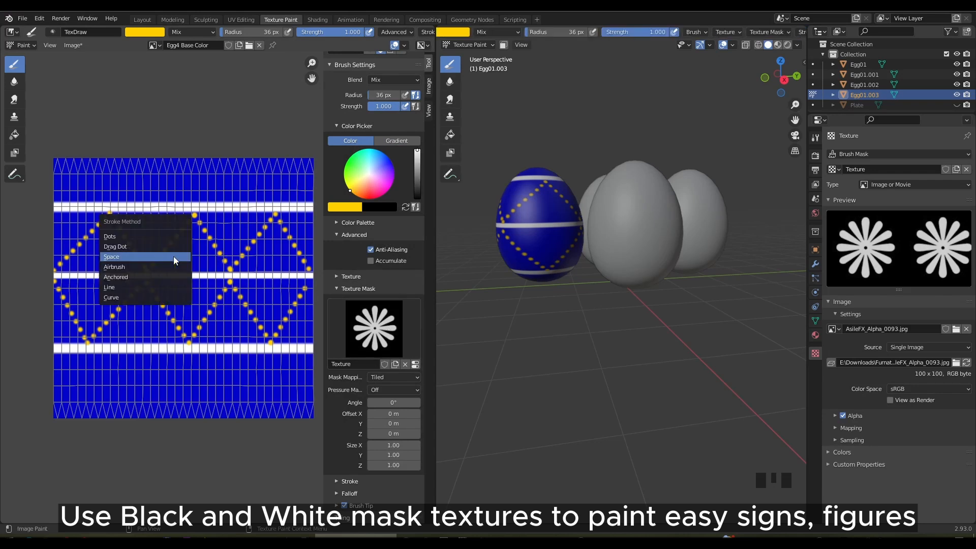
click(115, 287)
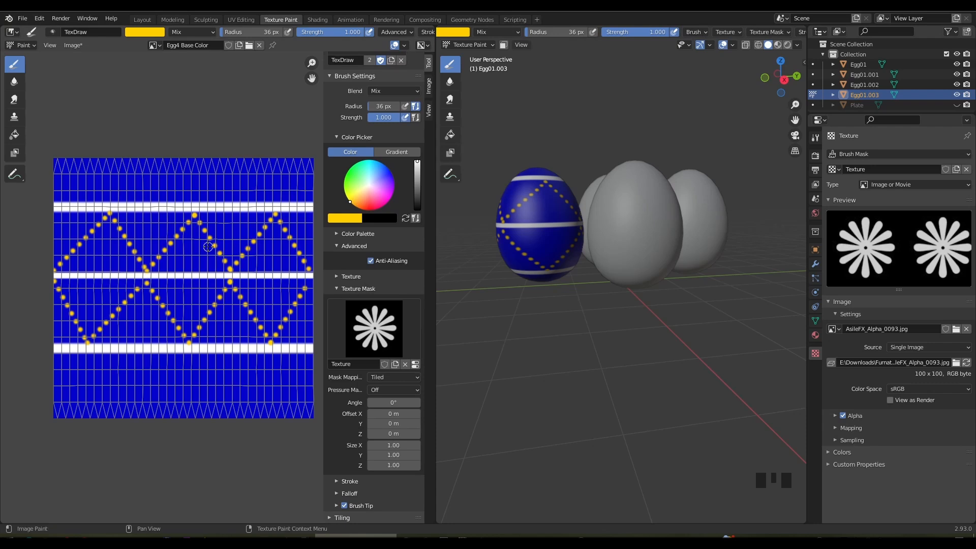
key(f)
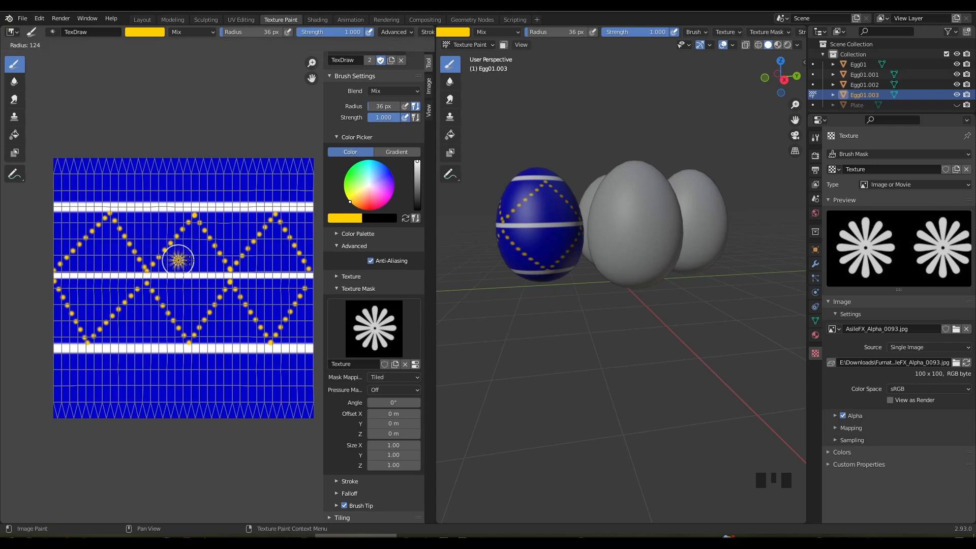
click(190, 258)
Try painting yellow flowers with the tiled mask around the middle stripe, check them on the egg and undo the stroke.
mouse_move(94, 273)
mouse_down()
mouse_move(168, 313)
mouse_move(119, 285)
mouse_move(183, 306)
mouse_move(170, 328)
mouse_up()
middle_drag(455, 270, 538, 274)
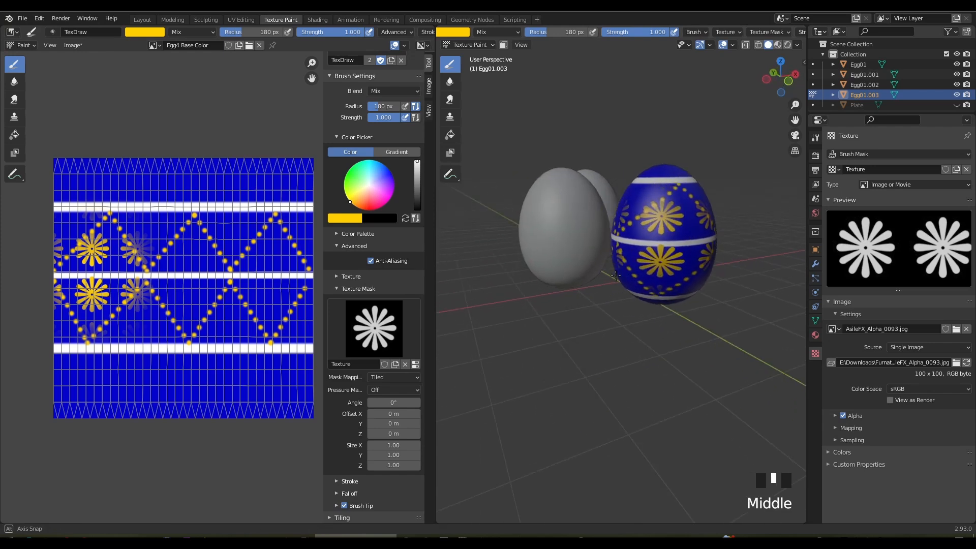
key(ctrl+z)
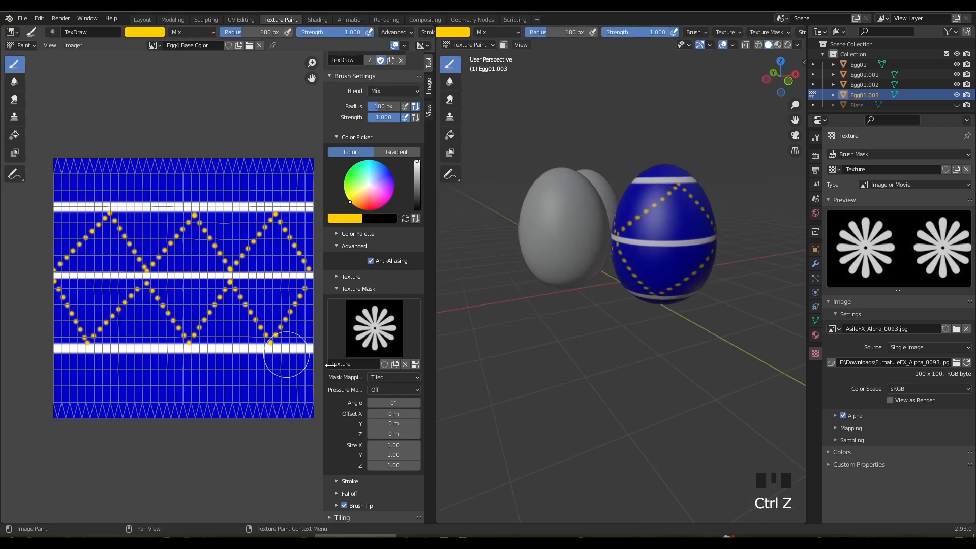
Set the brush mask mapping to View Plane and the radius to 62 px, and undo the trial flower.
click(379, 375)
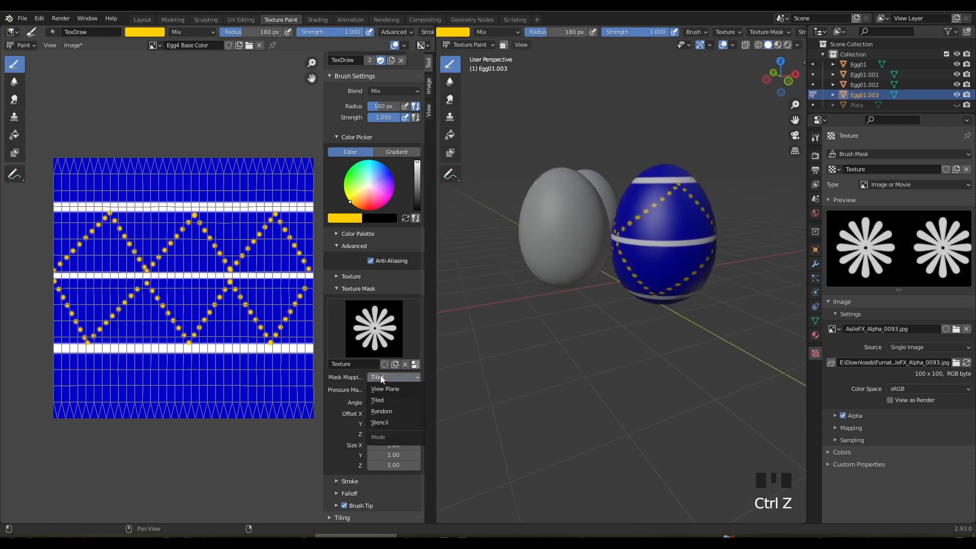
click(391, 389)
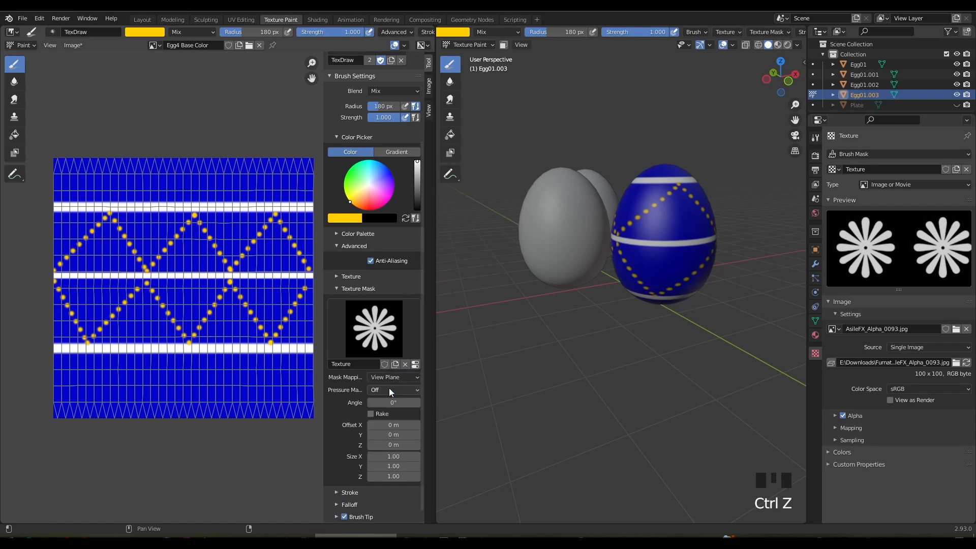
drag(102, 274, 137, 315)
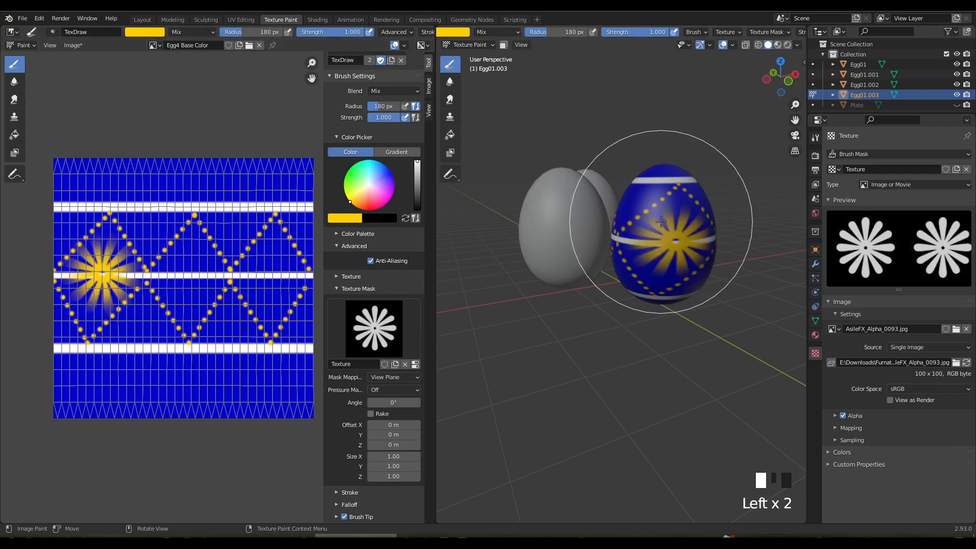
key(f)
click(670, 208)
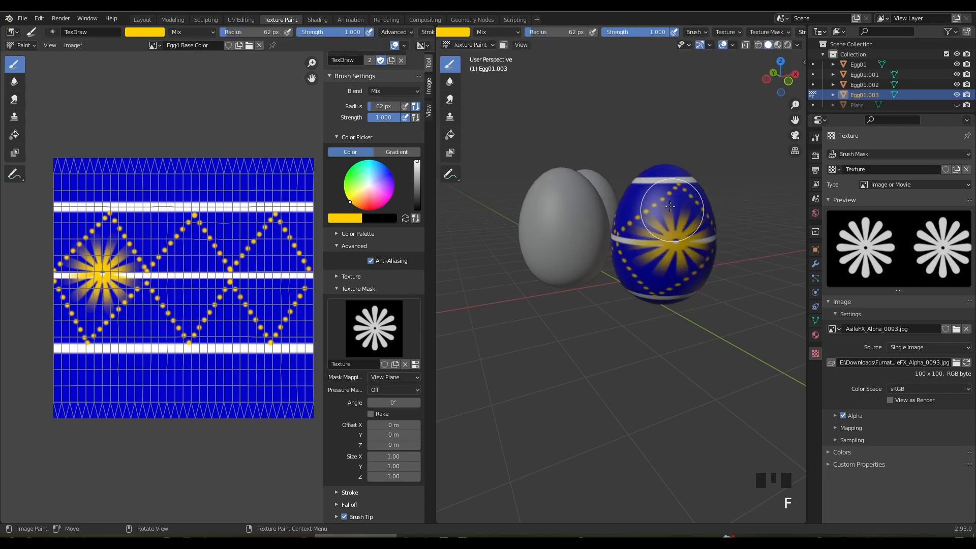
key(ctrl+z)
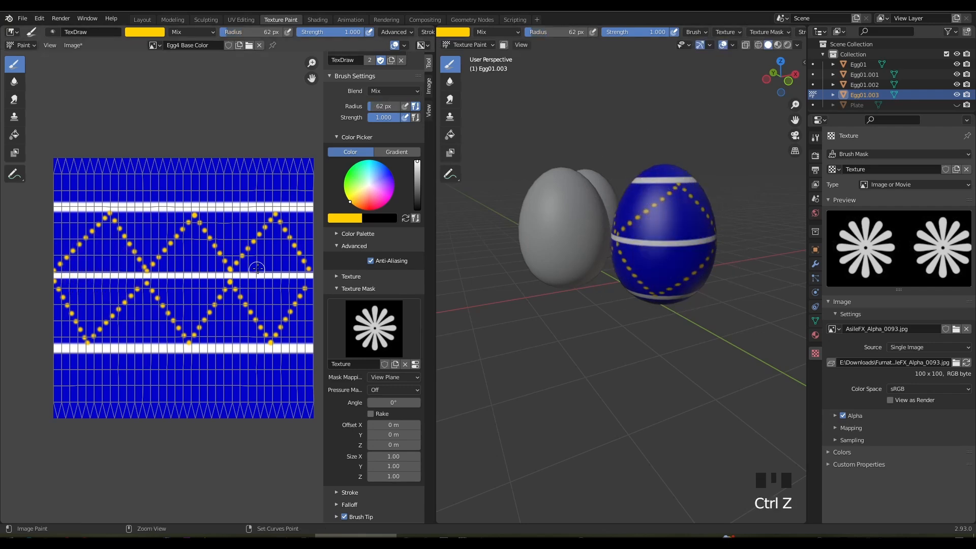
Change the paint brush's falloff curve to the constant (flat) preset.
middle_drag(743, 33, 587, 31)
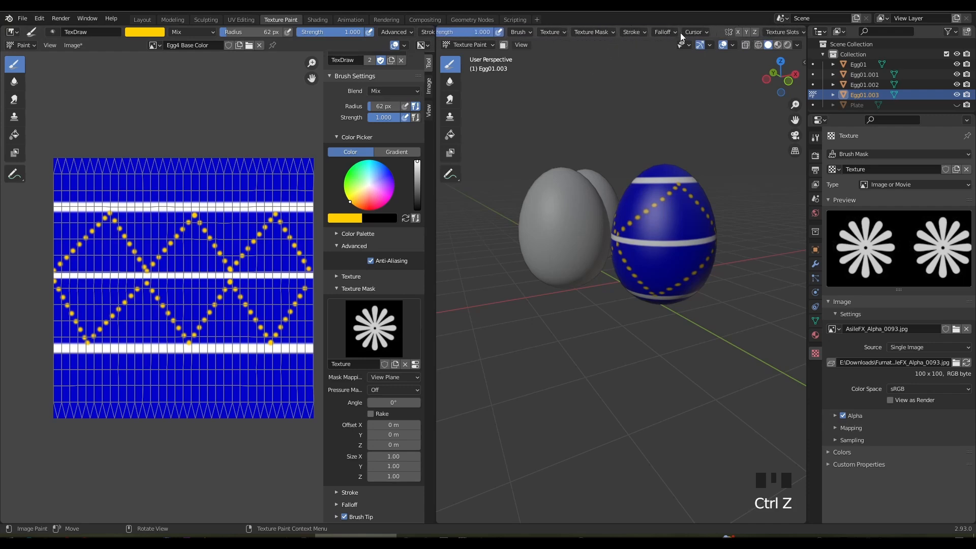
click(663, 32)
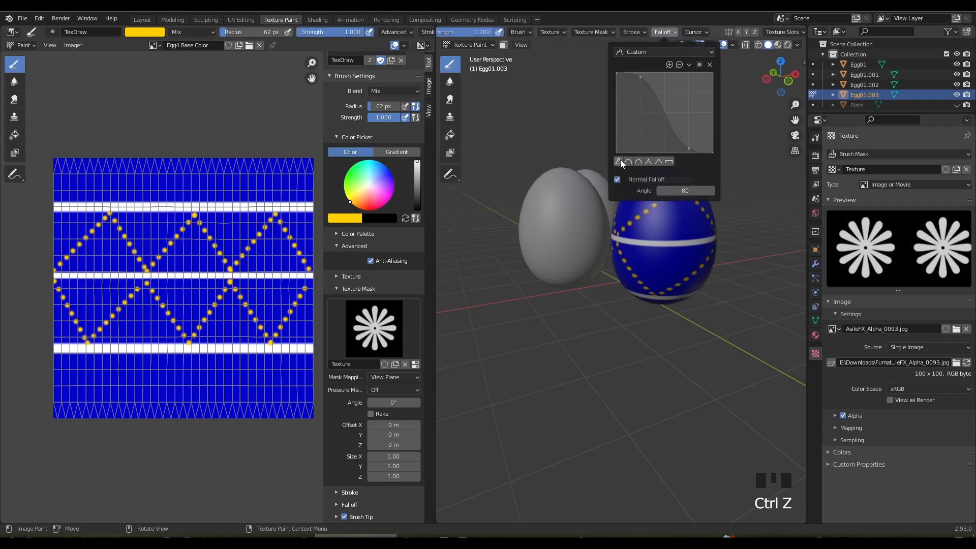
click(670, 160)
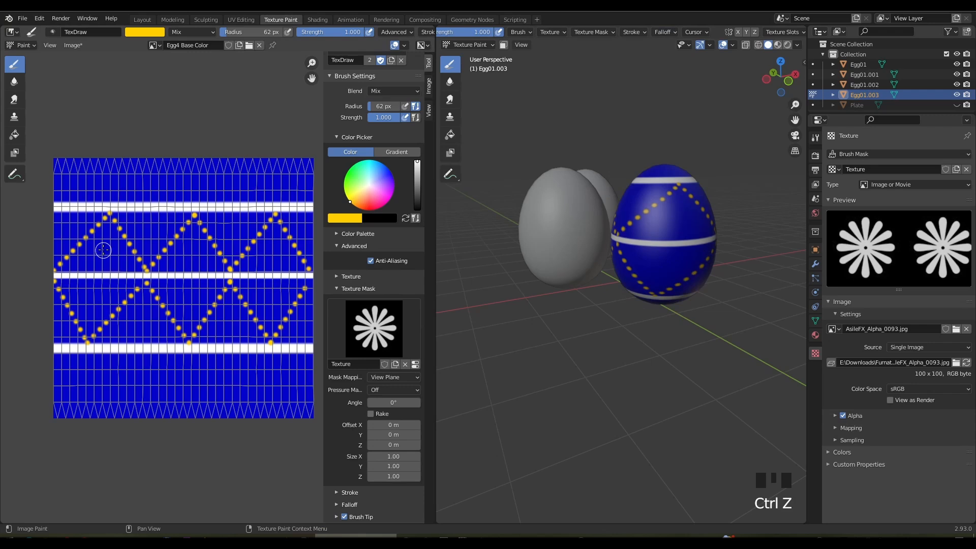
Paint one yellow flower inside each of the three zigzag peaks above the middle white stripe.
drag(105, 252, 107, 276)
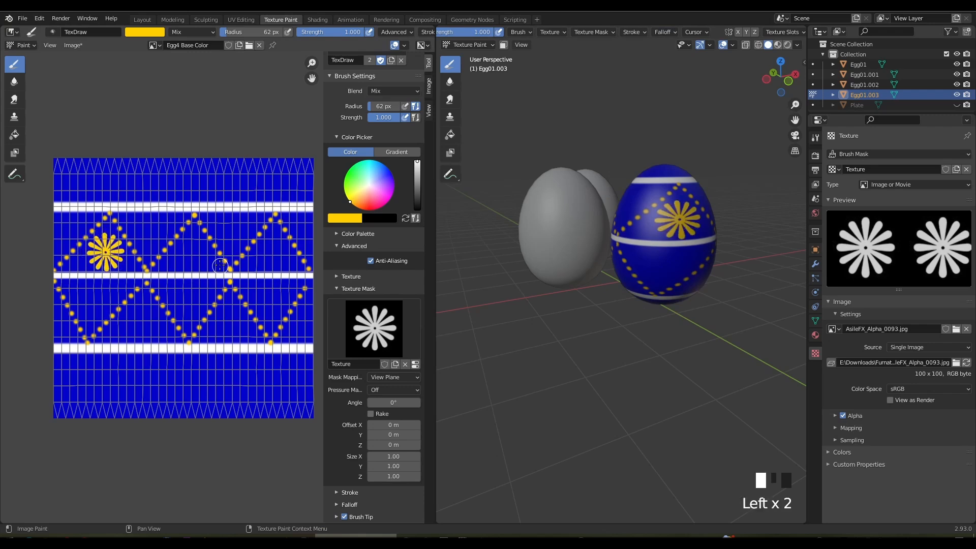
drag(194, 266, 193, 272)
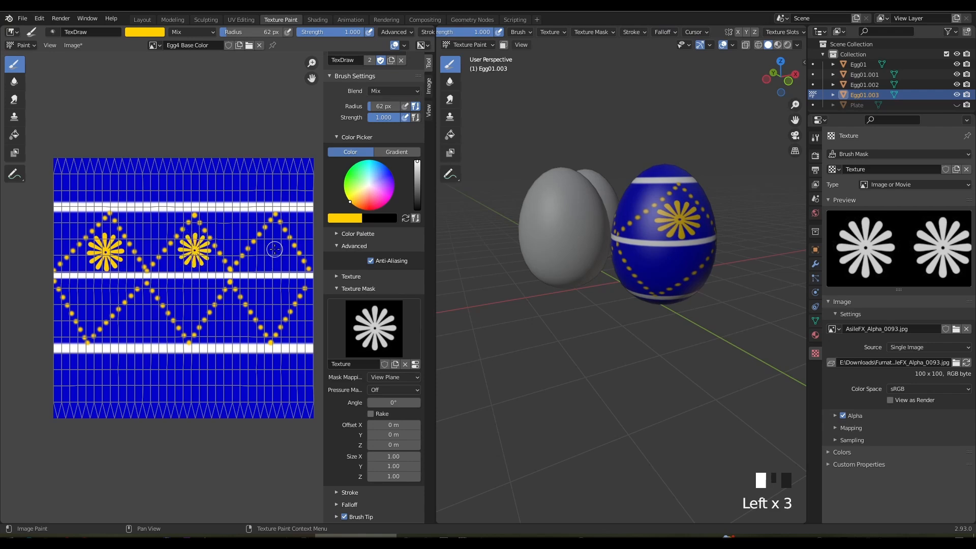
drag(276, 261, 275, 271)
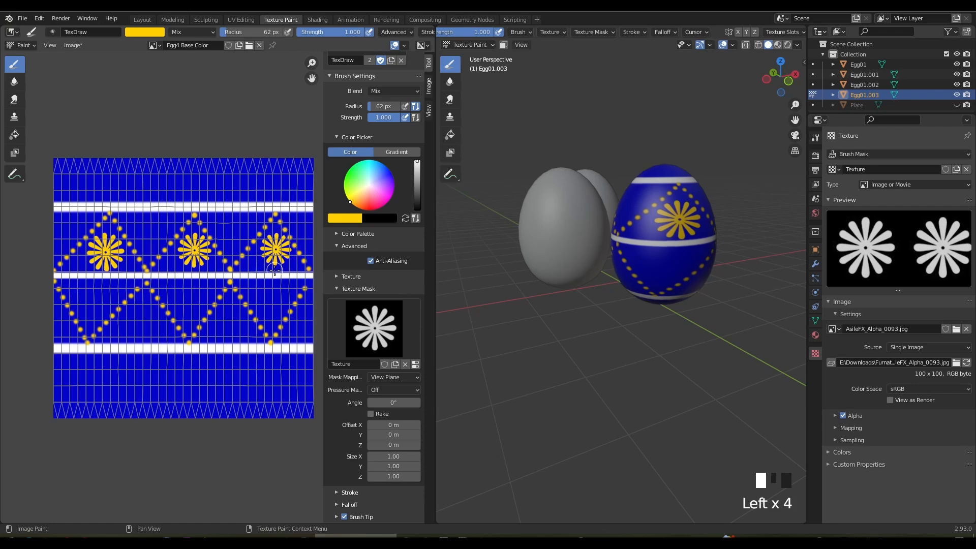
Paint one yellow flower in each of the three diamond halves below the middle white stripe.
middle_drag(632, 295, 800, 296)
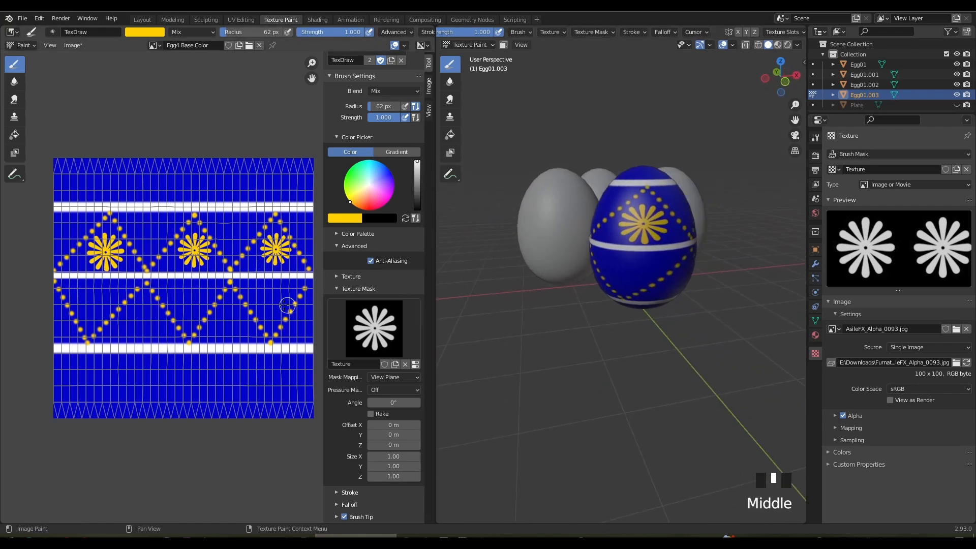
drag(274, 299, 270, 319)
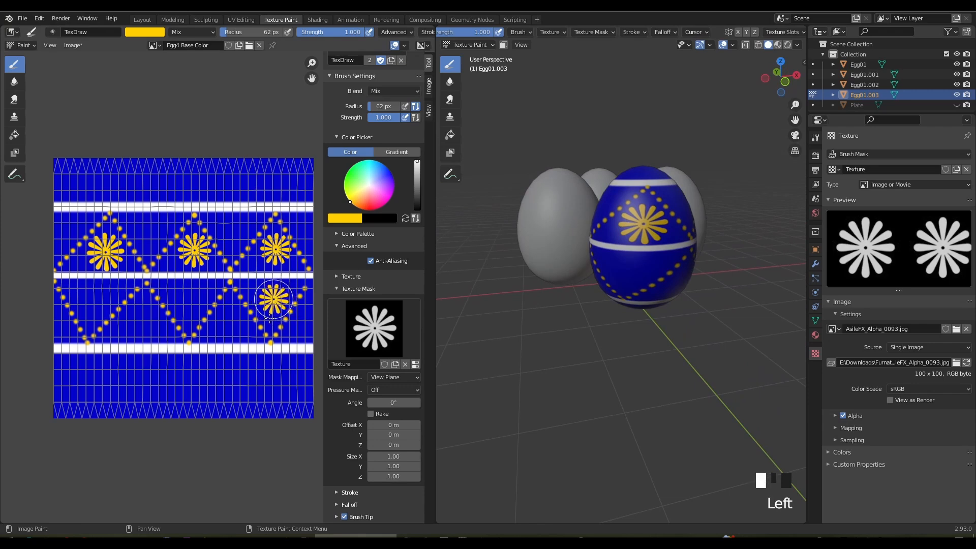
drag(191, 311, 189, 318)
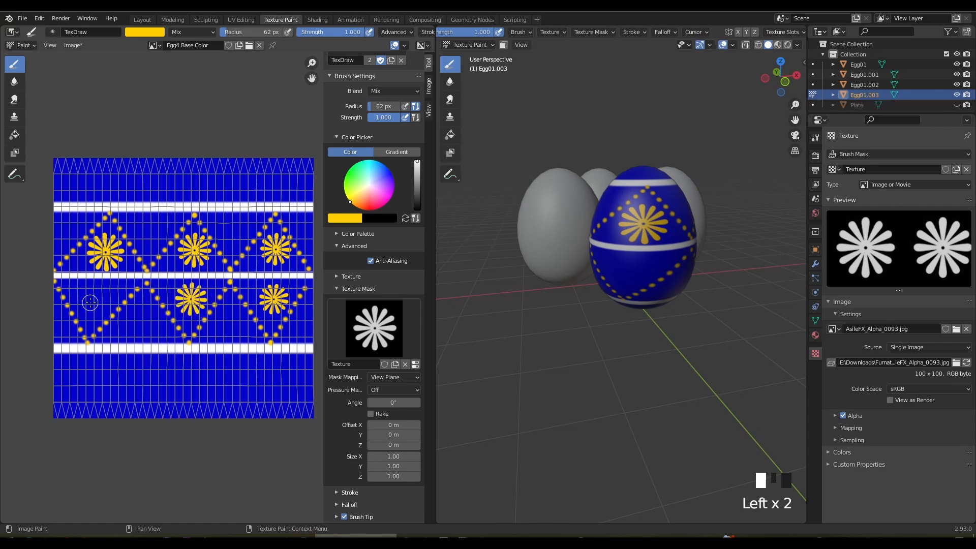
drag(96, 301, 95, 317)
Check the flowers on the egg and save the painted Egg4 Base Color texture image.
mouse_move(505, 271)
middle_down()
mouse_move(630, 272)
mouse_move(417, 259)
middle_up()
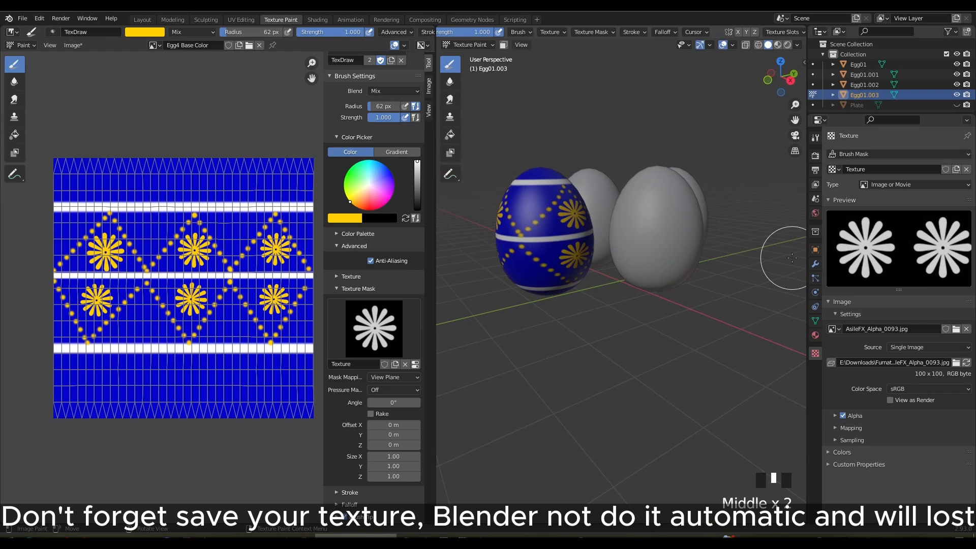
click(73, 45)
click(84, 128)
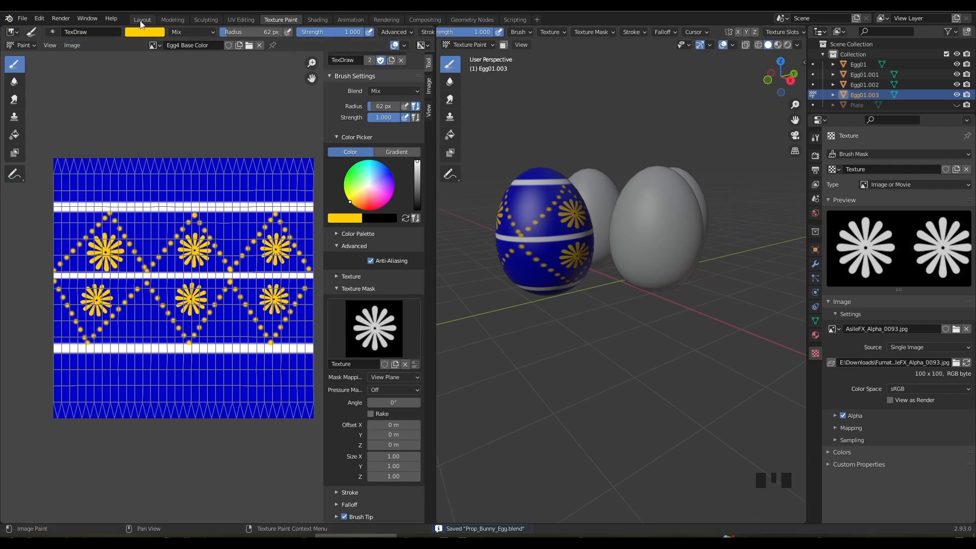
Switch to the Layout workspace, deselect the egg and unhide the Plate object.
click(142, 21)
click(584, 239)
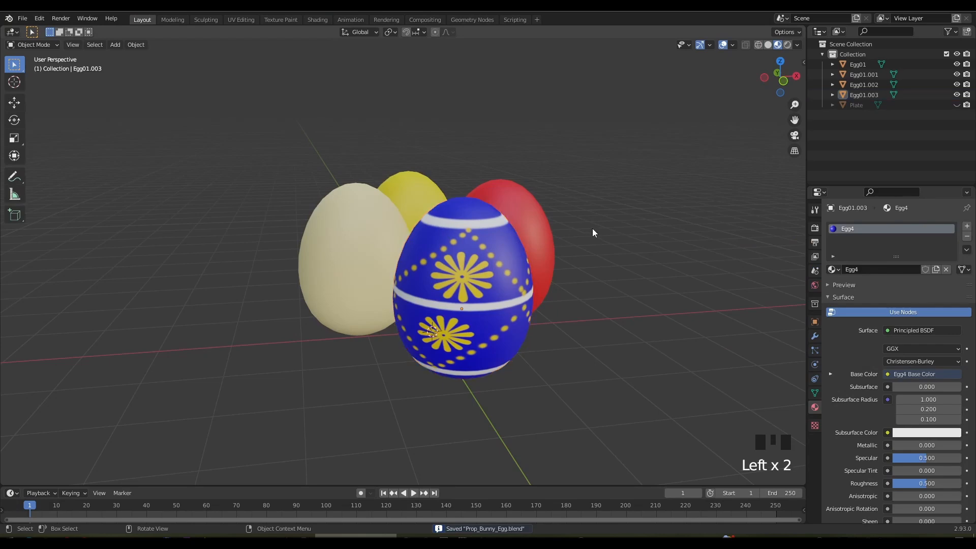
scroll(574, 244, down, 2)
middle_drag(573, 244, 449, 280)
click(956, 104)
scroll(562, 273, down, 2)
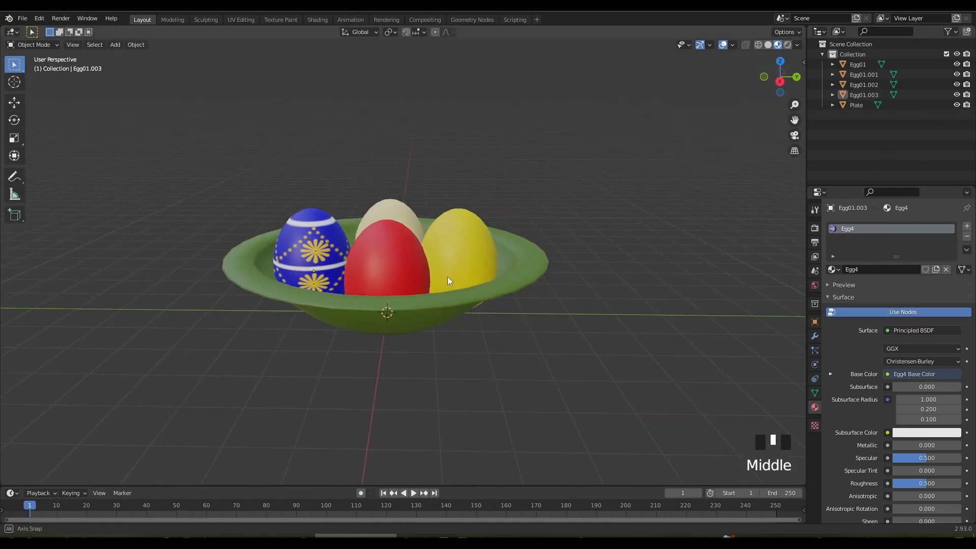
Raise the blue egg slightly and tilt it with a trackball rotation so it leans in the plate.
click(309, 252)
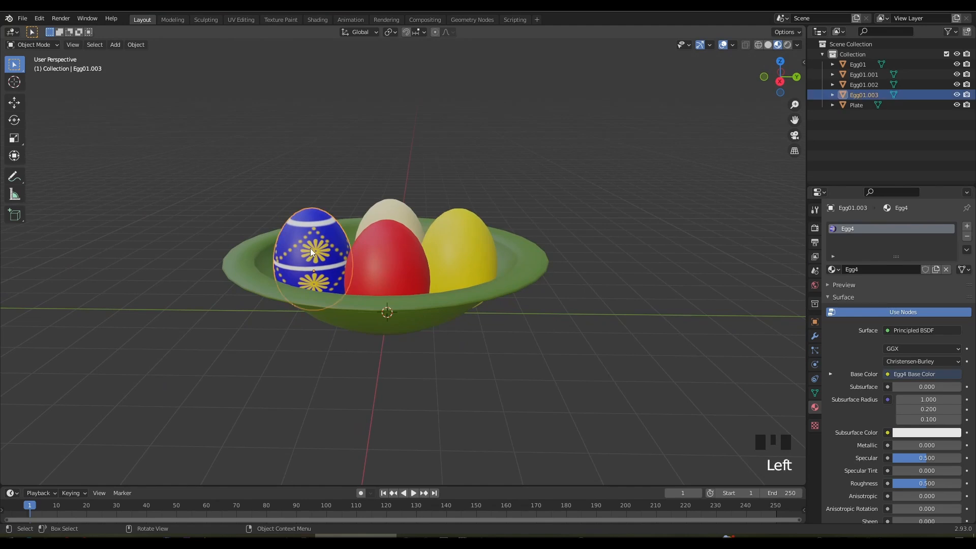
key(g)
click(326, 233)
key(r)
key(r)
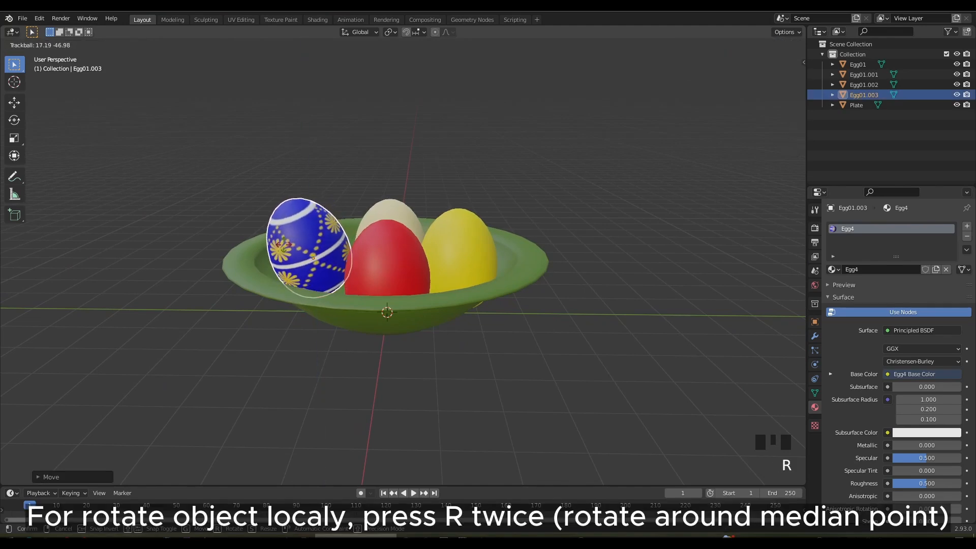
click(284, 245)
Raise the yellow egg slightly and tilt it outward toward the plate's rim with a trackball rotation.
middle_drag(416, 235, 424, 255)
click(461, 252)
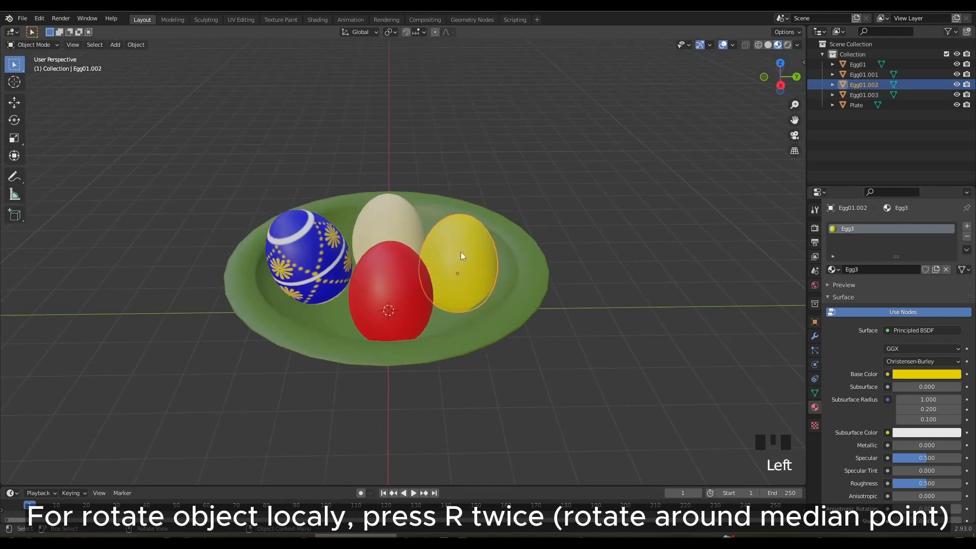
key(g)
click(461, 251)
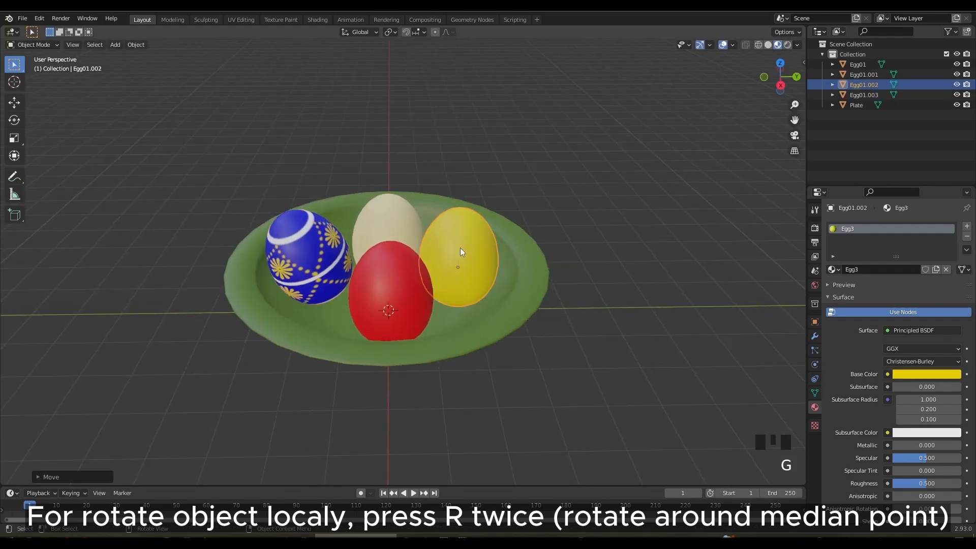
key(r)
key(r)
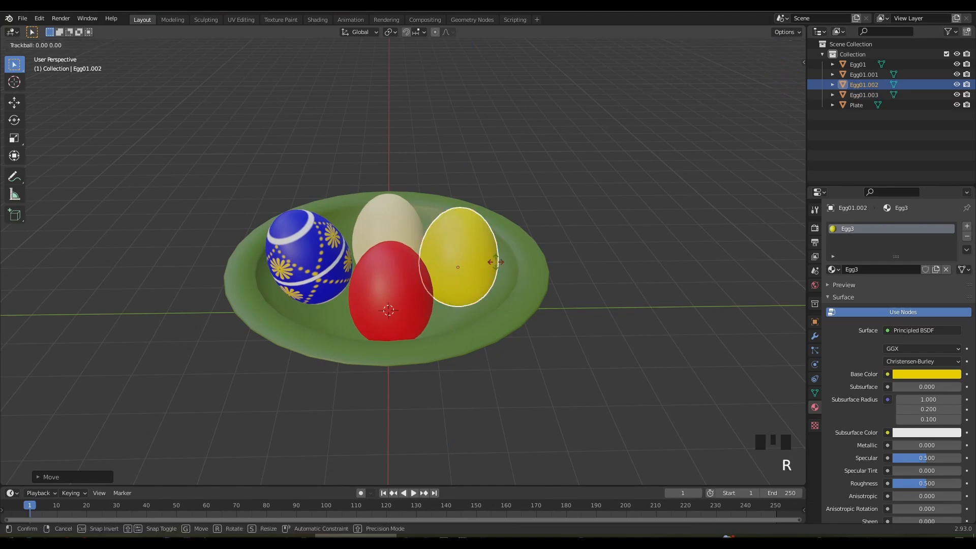
click(541, 305)
Adjust the tilted yellow egg's height along the Z axis so it sits inside the plate.
middle_drag(541, 305, 334, 271)
key(g)
key(z)
click(352, 260)
middle_drag(405, 274, 542, 284)
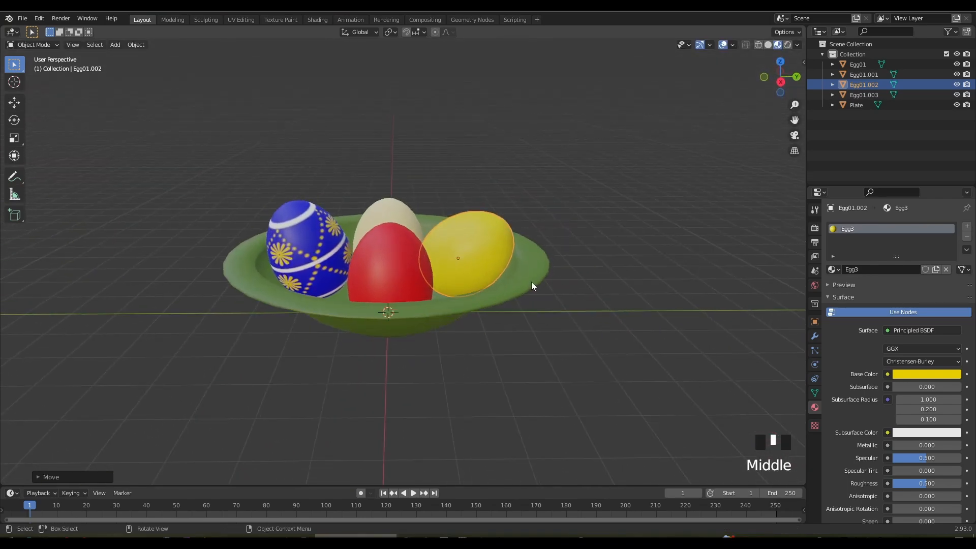
Inspect the eggs in wireframe from the front and right, and reposition the yellow egg against the plate.
key(KP_1)
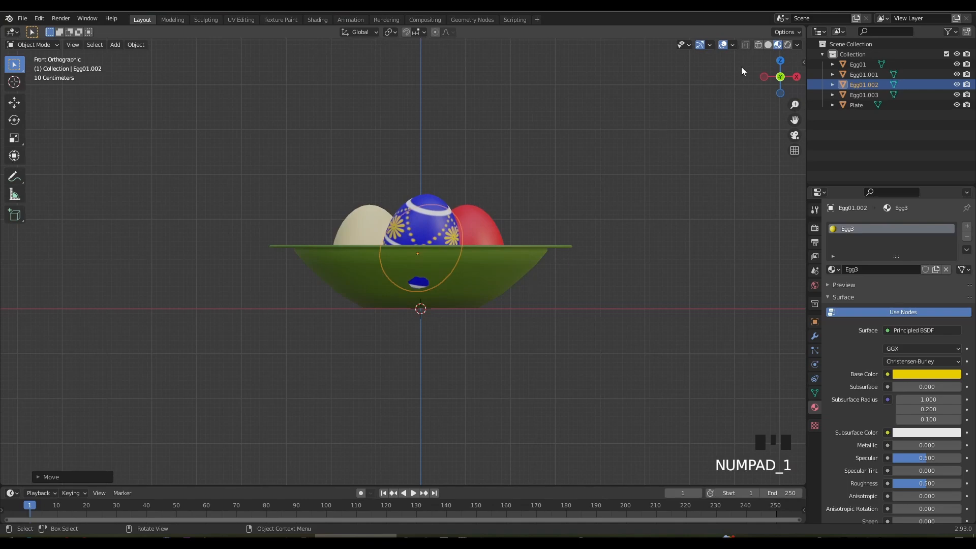
click(758, 45)
middle_drag(395, 335, 290, 340)
key(KP_1)
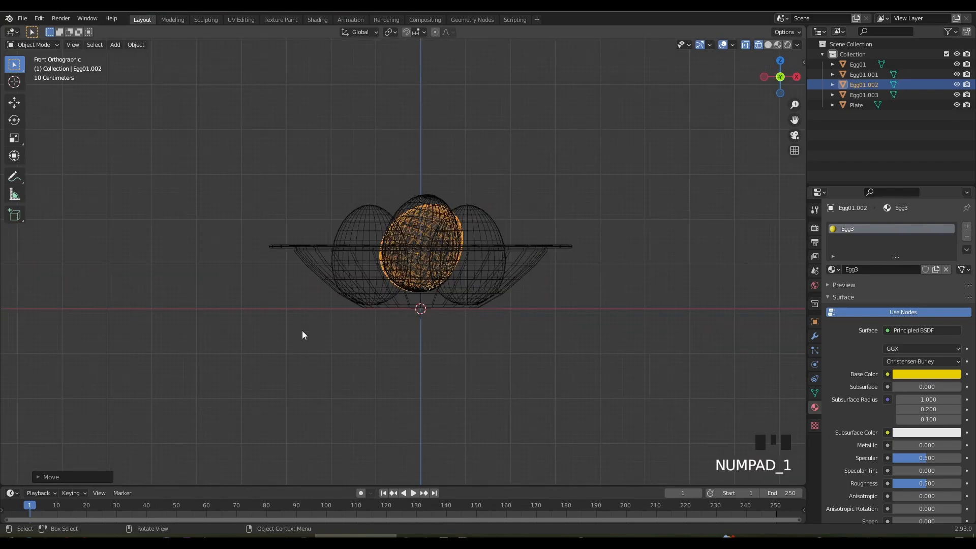
key(KP_3)
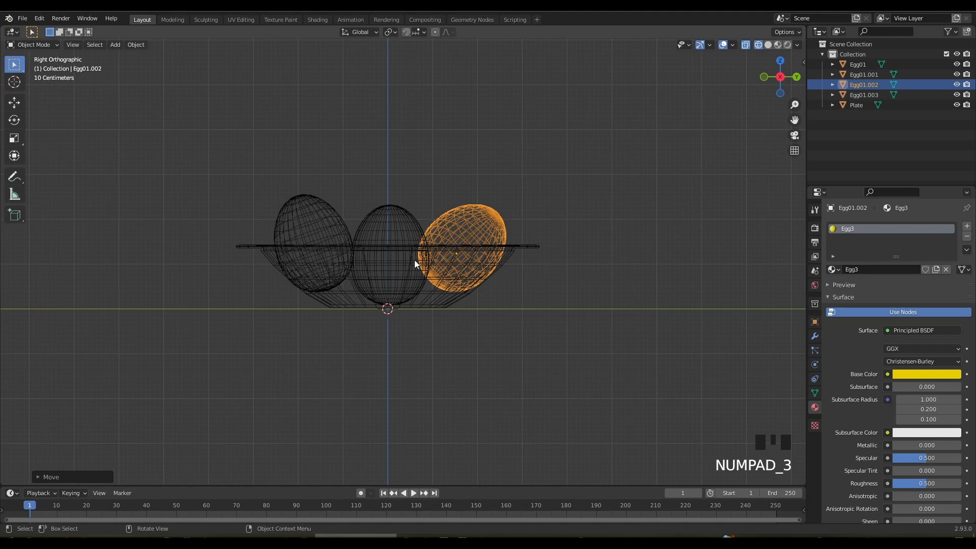
key(g)
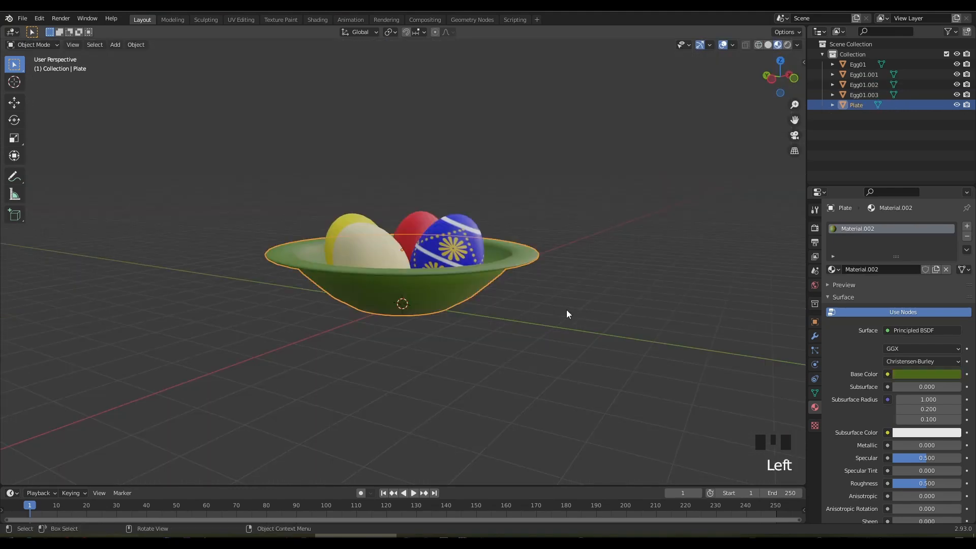
Give the plate's material a blue subsurface color, subsurface 0.110 and a first subsurface radius of 15.300.
scroll(904, 400, down, 2)
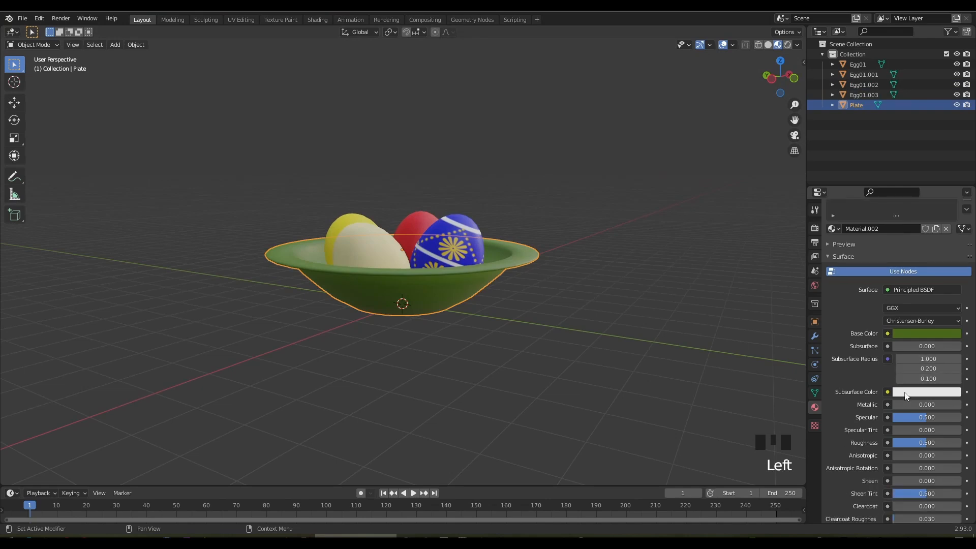
drag(901, 345, 903, 345)
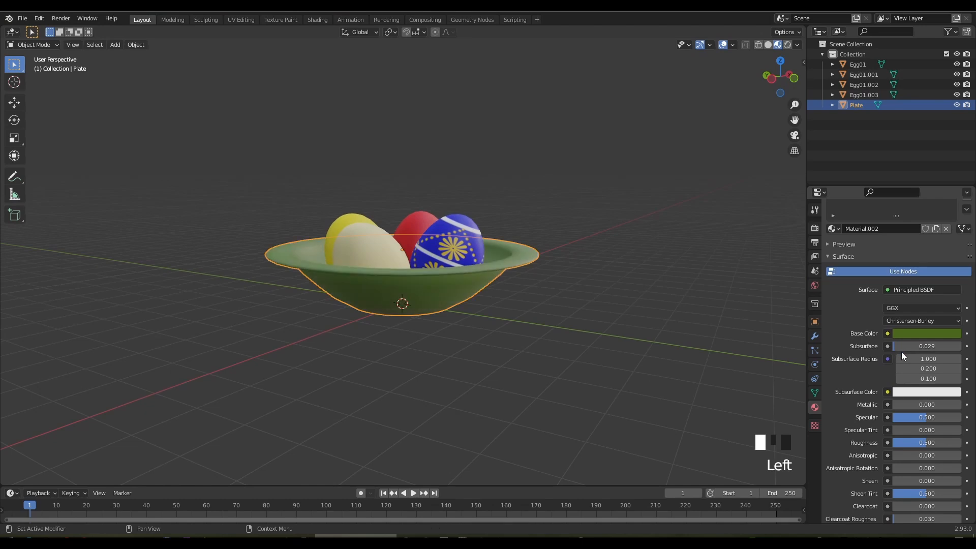
click(908, 392)
drag(898, 288, 921, 248)
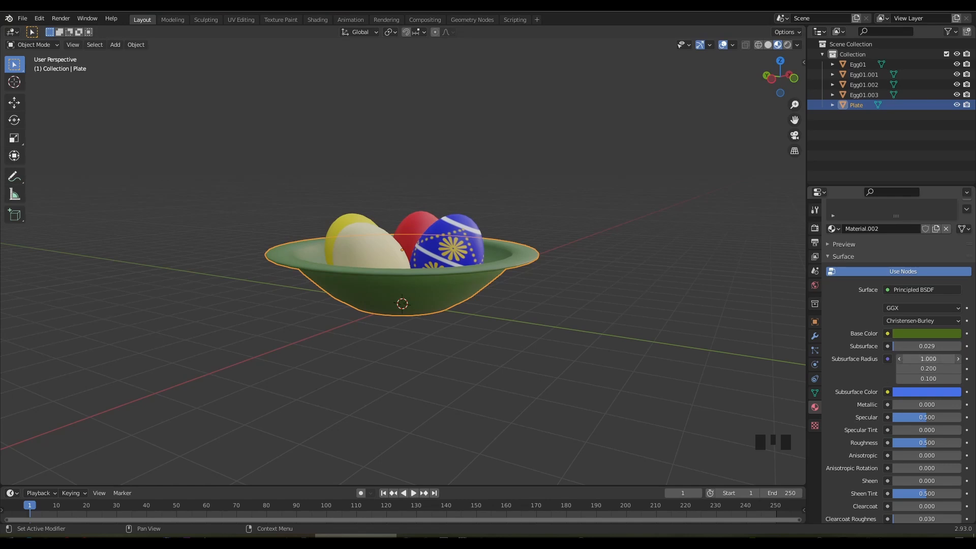
drag(903, 359, 902, 348)
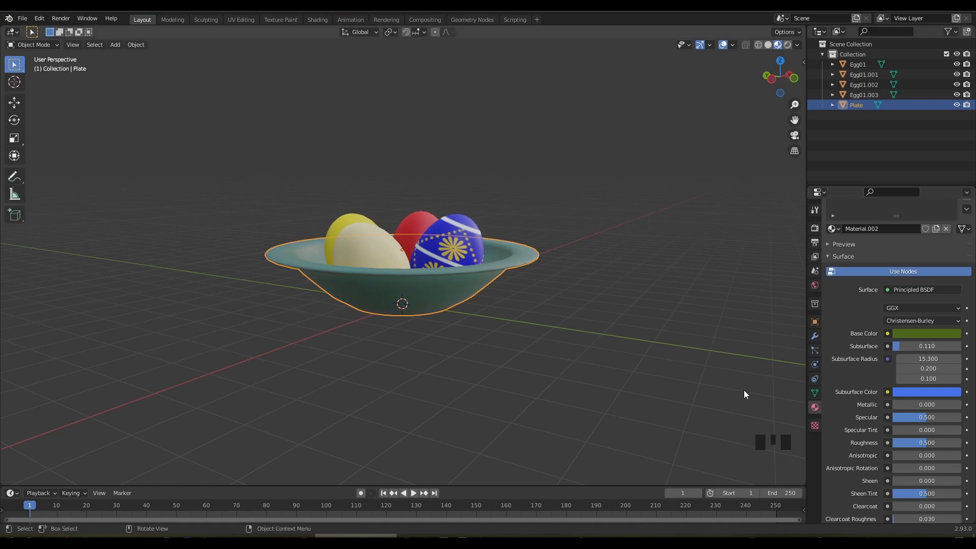
Make the plate glossy by setting its material's metallic to 0.272 and roughness to 0.015.
scroll(658, 365, up, 2)
middle_drag(630, 360, 559, 366)
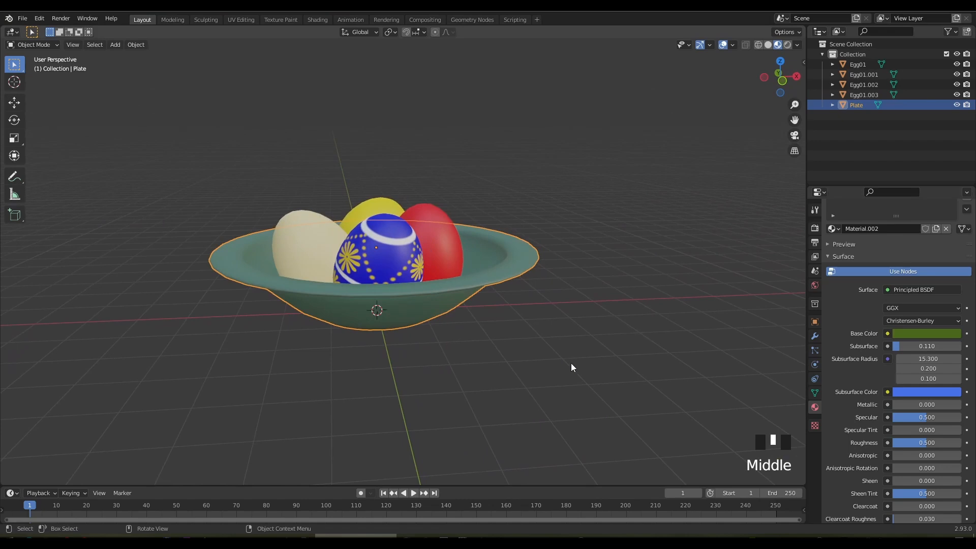
drag(903, 404, 925, 404)
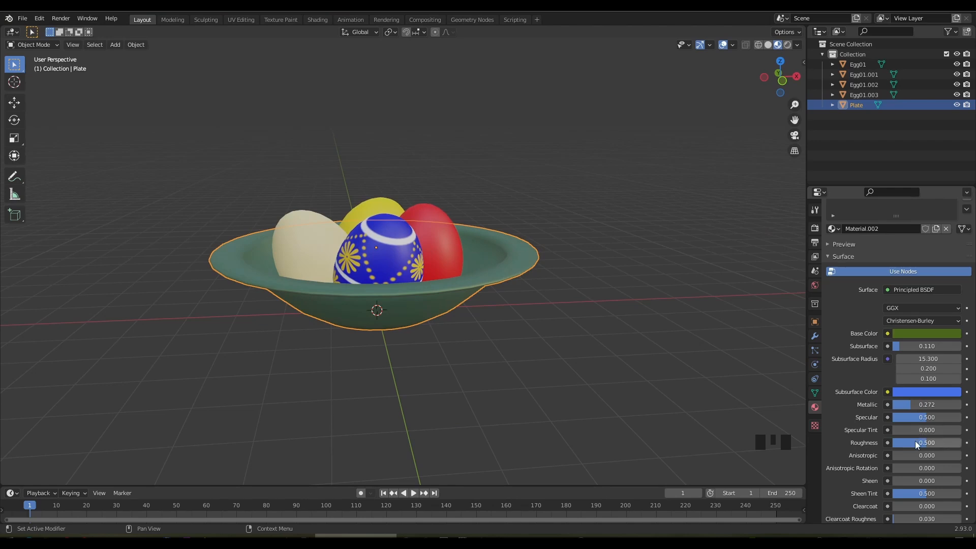
drag(925, 447, 908, 443)
mouse_move(432, 356)
middle_down()
mouse_move(501, 344)
mouse_move(535, 321)
mouse_move(566, 344)
mouse_move(592, 396)
mouse_move(385, 349)
mouse_move(298, 340)
mouse_move(285, 327)
mouse_move(442, 366)
middle_up()
scroll(442, 361, down, 2)
scroll(442, 361, up, 1)
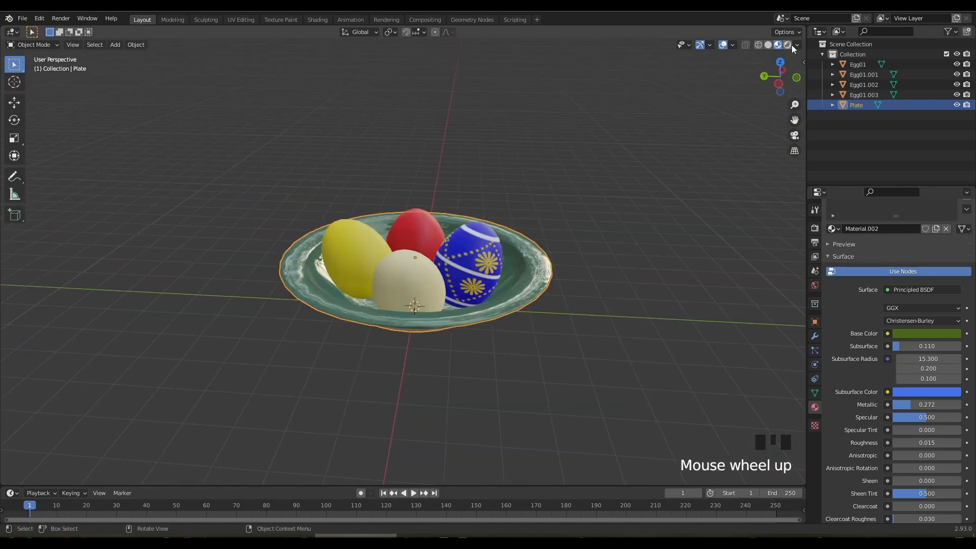
Set the viewport shading's environment strength to 0.904 and world opacity to 0.736, and check the plate's reflections from a lower angle.
click(795, 45)
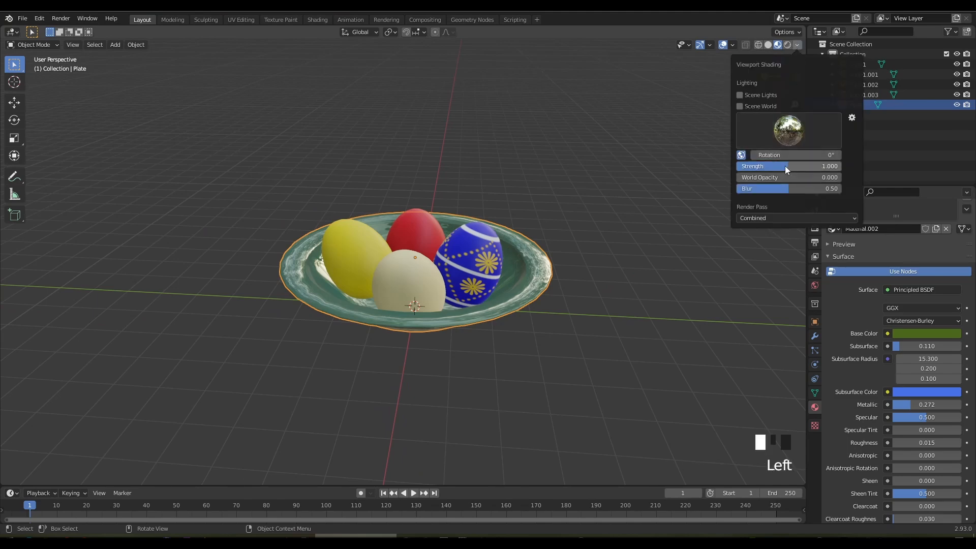
drag(787, 165, 758, 166)
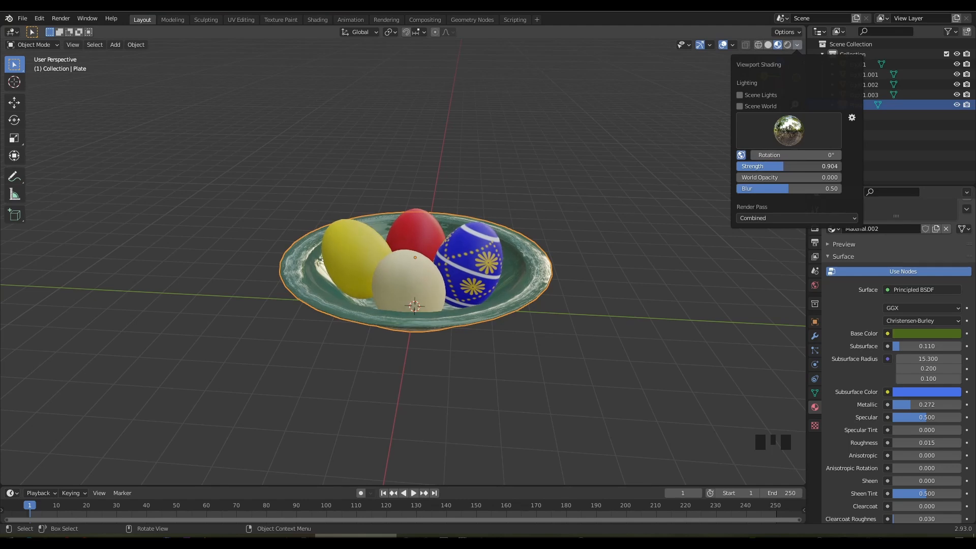
drag(754, 184, 807, 184)
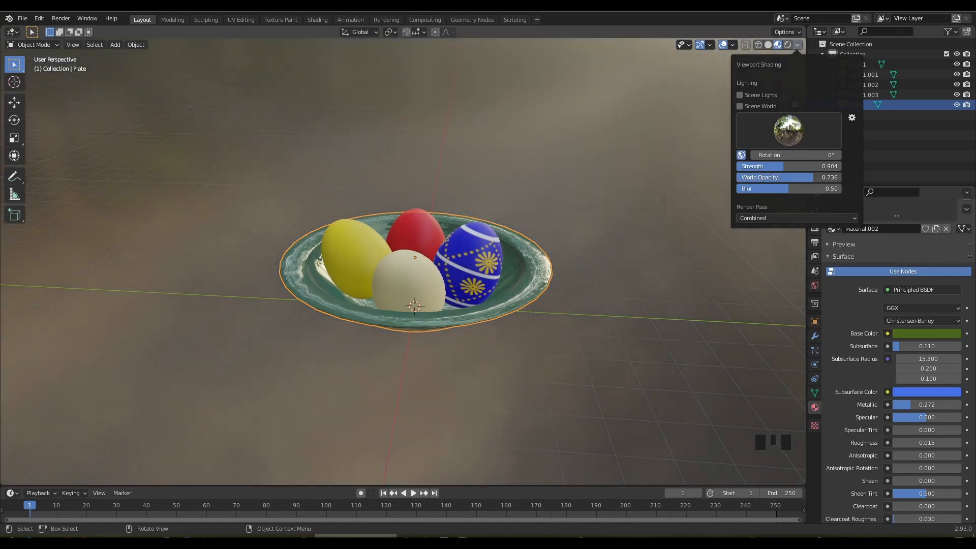
mouse_move(658, 224)
middle_down()
mouse_move(655, 207)
mouse_move(693, 215)
mouse_move(592, 224)
mouse_move(462, 216)
mouse_move(525, 207)
mouse_move(645, 215)
middle_up()
click(670, 216)
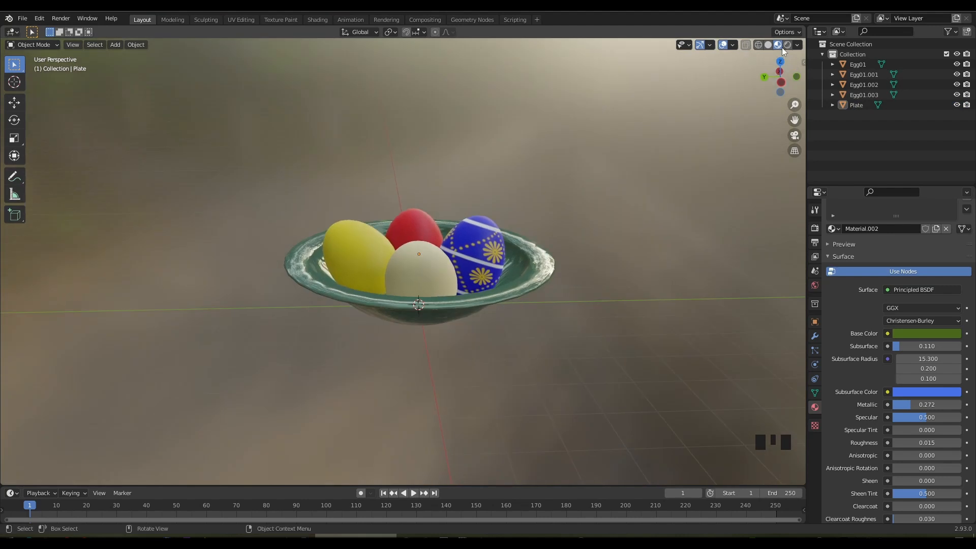
Set the viewport shading's world opacity back to 0 to hide the environment background.
click(797, 45)
drag(829, 180, 737, 180)
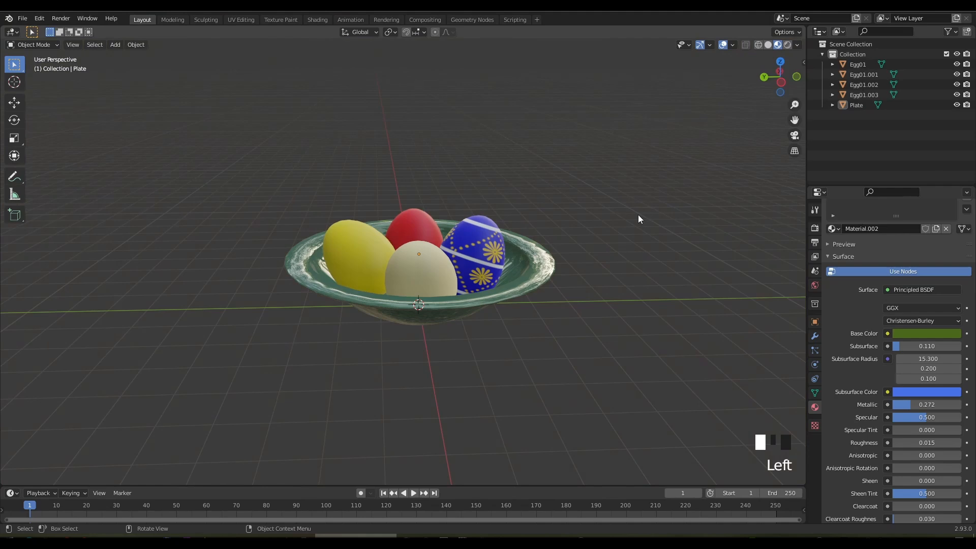
Add a cube, enlarge it beyond the plate's width and flatten it along Z to about 0.05 to form a thin slab.
scroll(602, 206, down, 2)
middle_drag(595, 204, 573, 196)
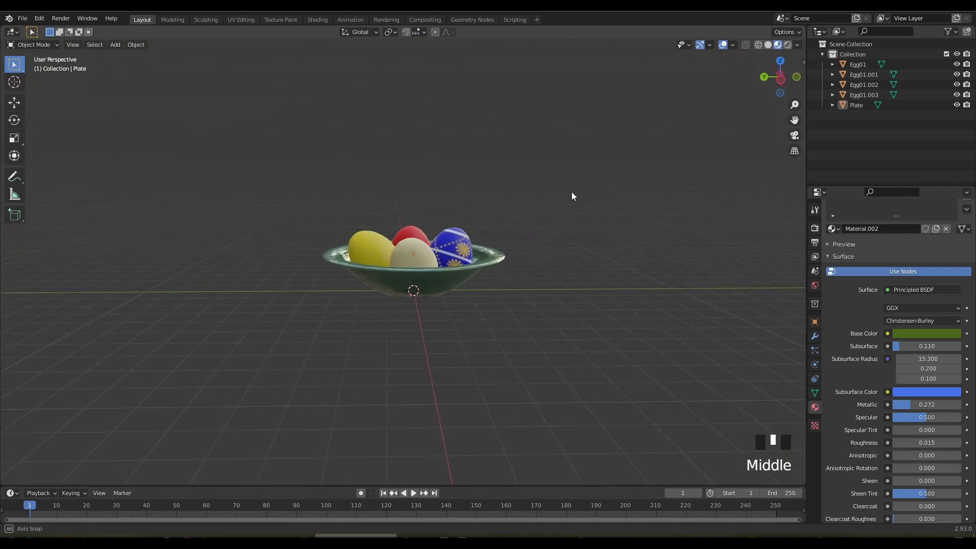
click(114, 45)
mouse_move(144, 58)
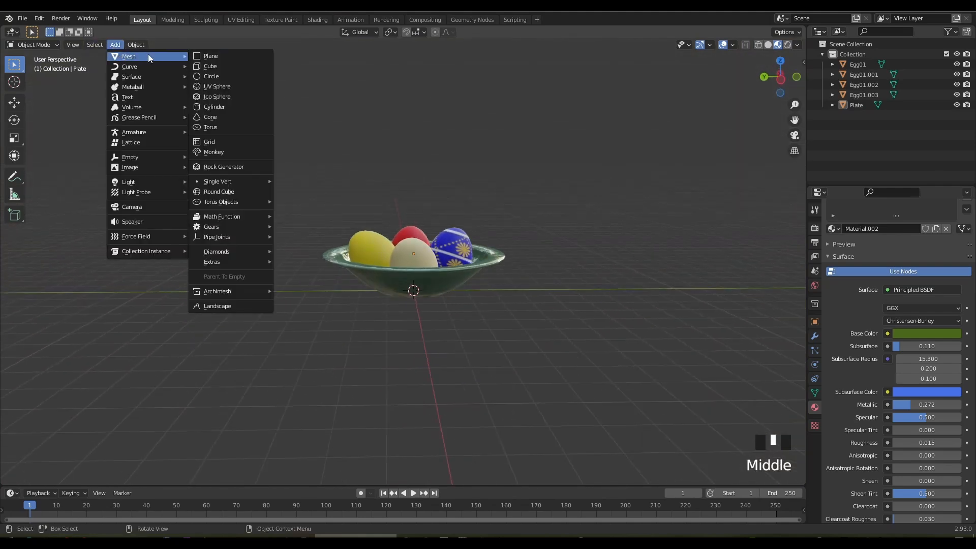
click(221, 68)
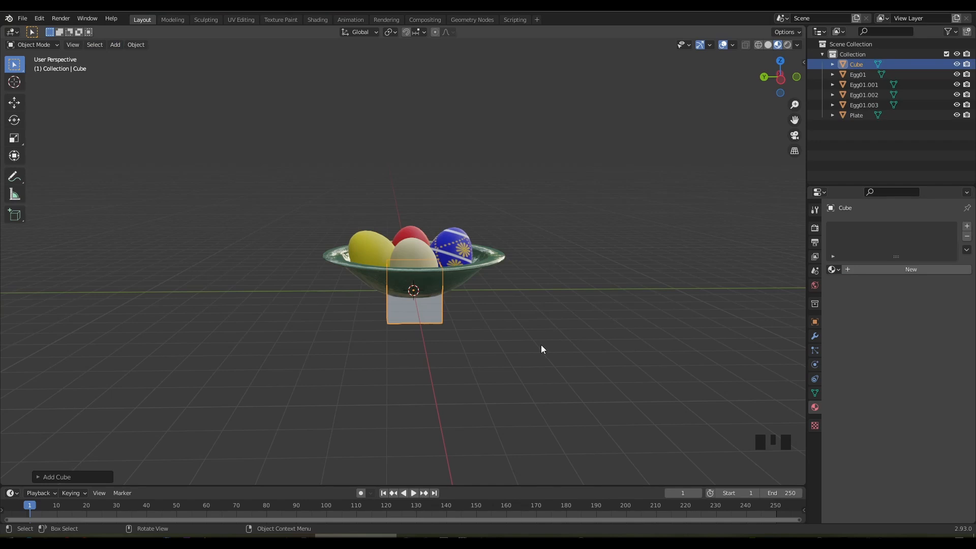
key(s)
click(737, 380)
key(s)
key(z)
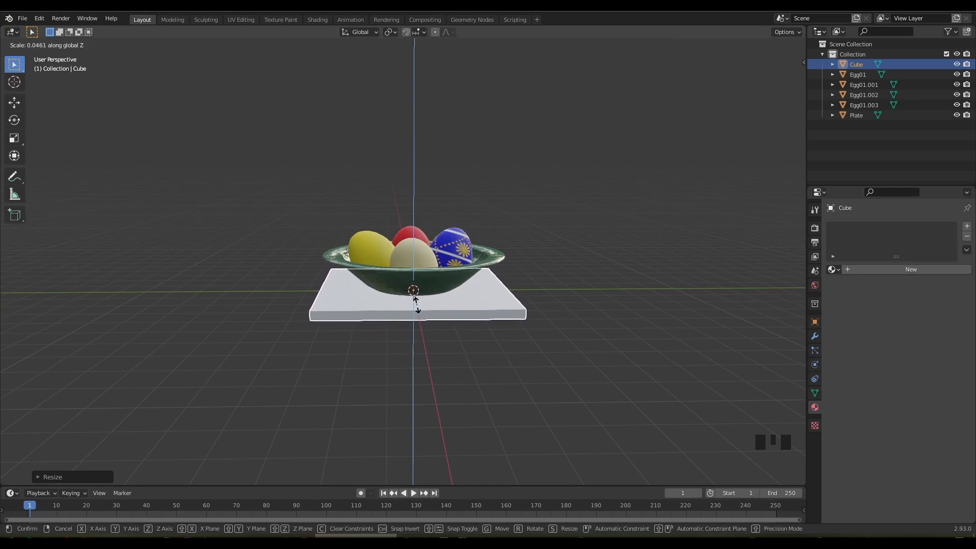
click(421, 302)
middle_drag(426, 309, 468, 329)
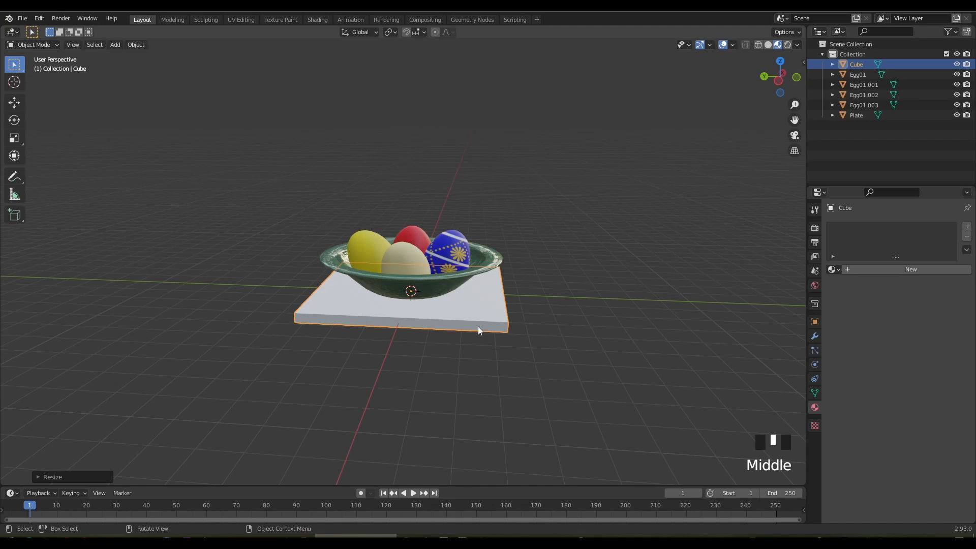
Widen the slab along X and Y only, keeping its thickness, to form a large tabletop, and apply its transform.
key(s)
key(shift+z)
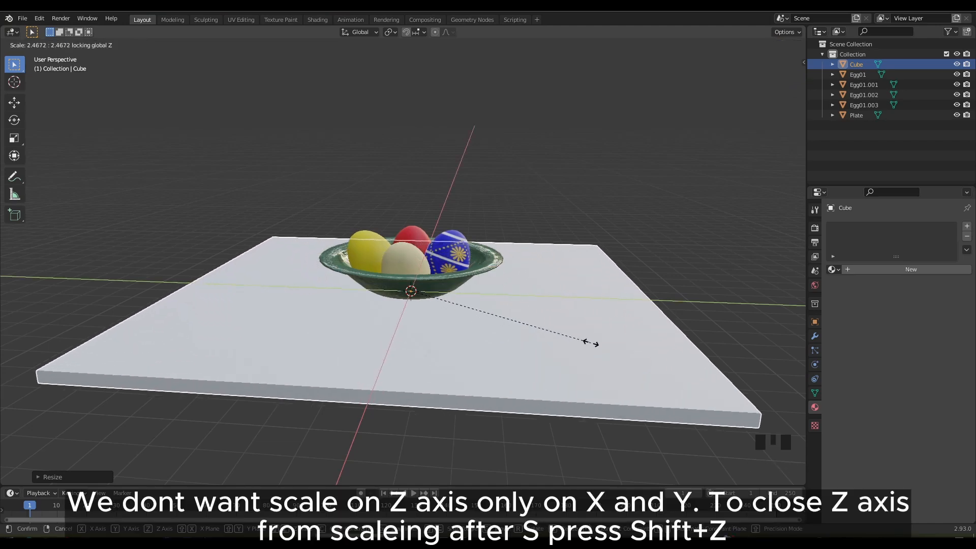
click(617, 345)
middle_drag(580, 338, 483, 322)
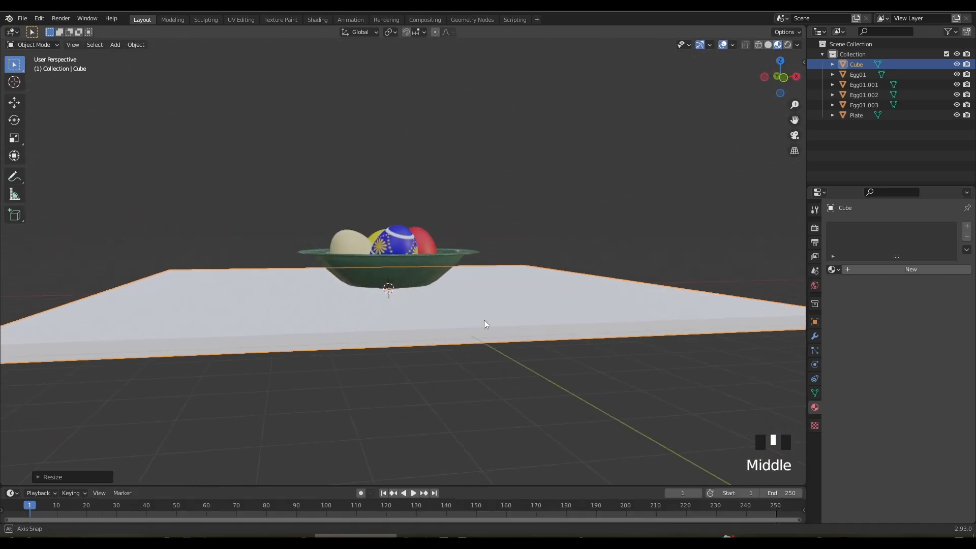
key(ctrl+a)
click(447, 341)
Adjust the tabletop's height slightly along the Z axis so the plate rests on its surface.
middle_drag(435, 343, 407, 358)
scroll(402, 340, up, 2)
click(413, 355)
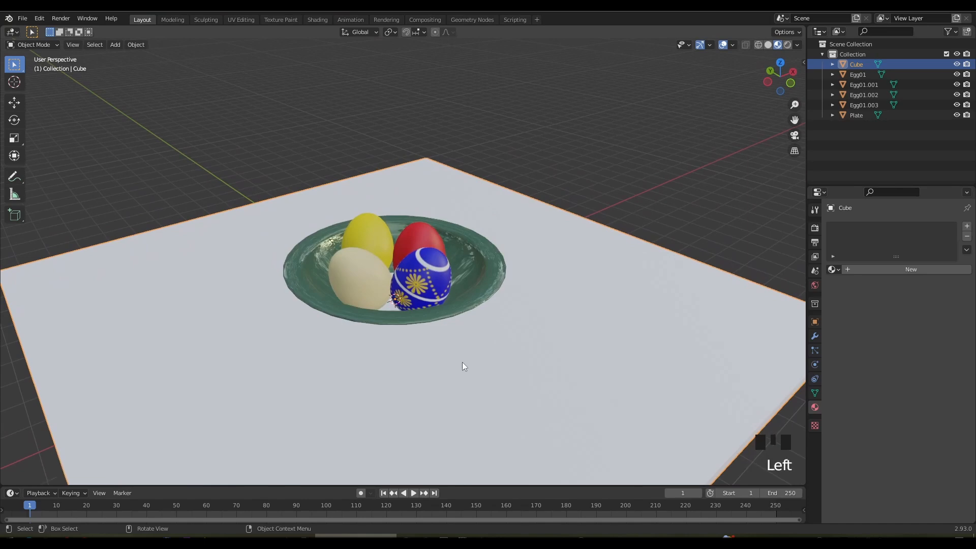
key(g)
key(z)
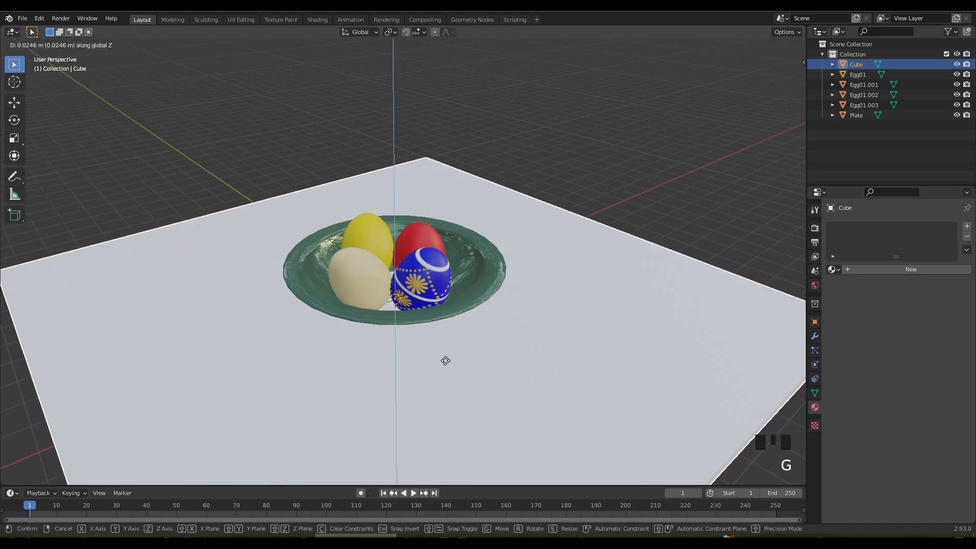
click(445, 364)
middle_drag(444, 361, 356, 311)
scroll(471, 328, down, 2)
Switch the viewport to solid shading and add a second cube for a table leg.
click(767, 45)
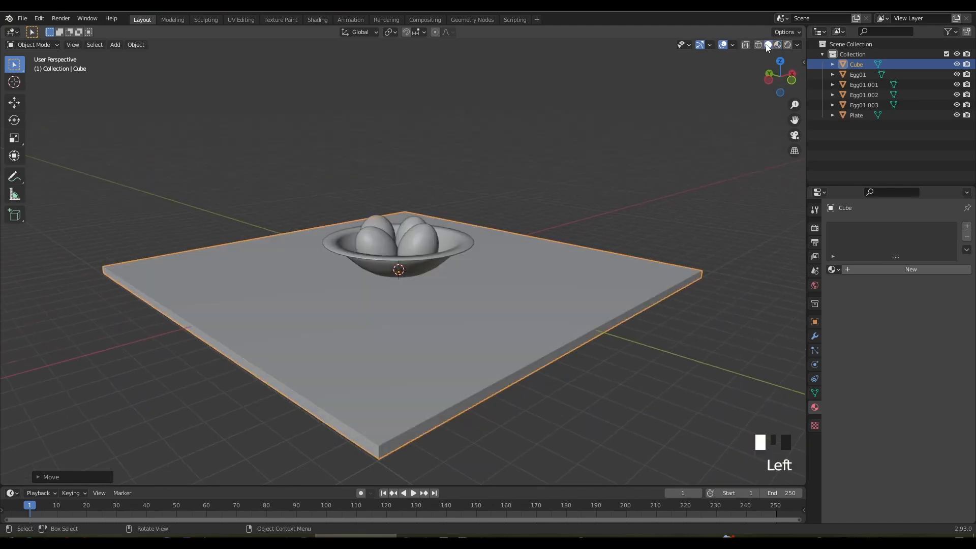
middle_drag(444, 282, 471, 283)
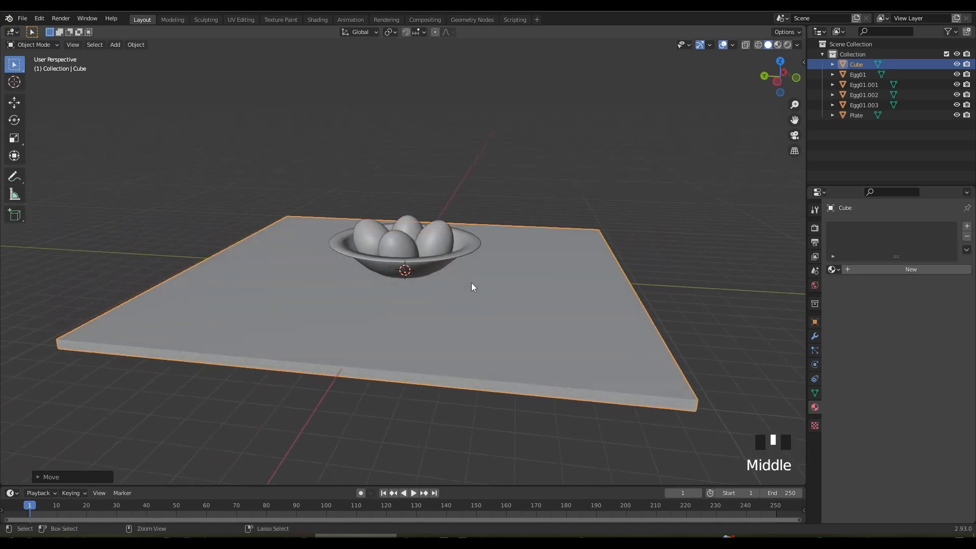
shift+middle_drag(448, 317, 529, 311)
scroll(344, 265, down, 2)
middle_drag(344, 266, 354, 245)
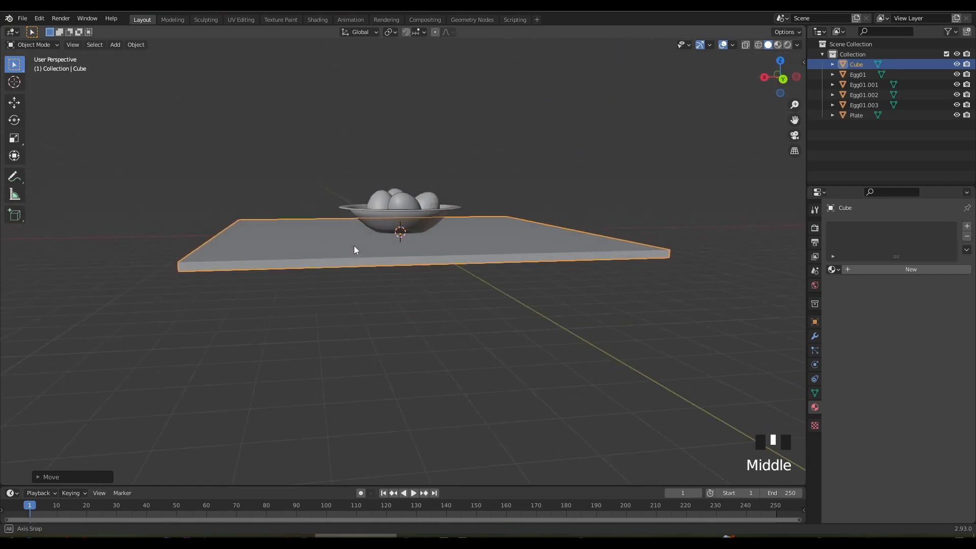
click(115, 45)
mouse_move(120, 53)
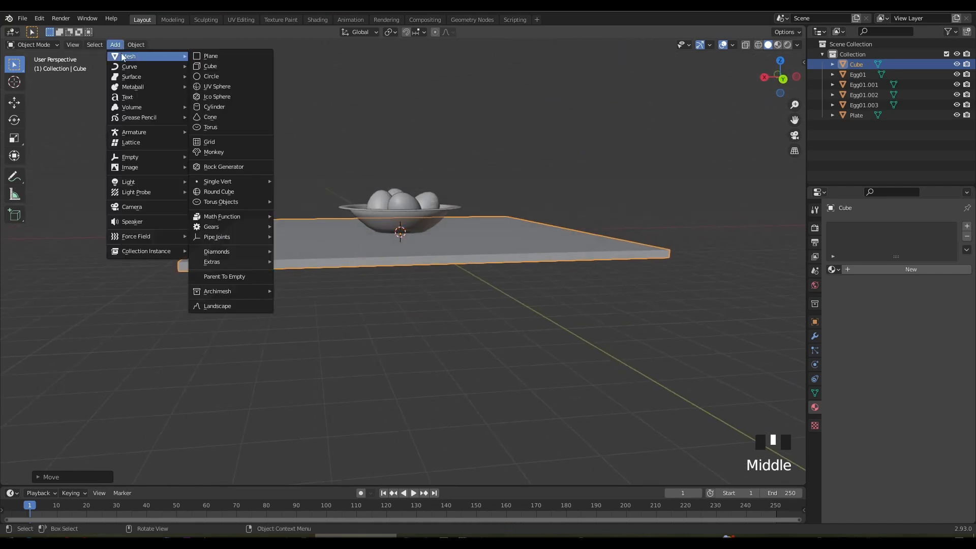
click(210, 68)
Move the new cube so that it sits under the middle of the tabletop.
middle_drag(209, 68, 259, 187)
mouse_move(429, 285)
middle_down()
mouse_move(380, 301)
mouse_move(415, 285)
middle_up()
key(g)
click(436, 299)
In the bottom orthographic view, place the cube near a corner of the tabletop and scale it up.
key(KP_7)
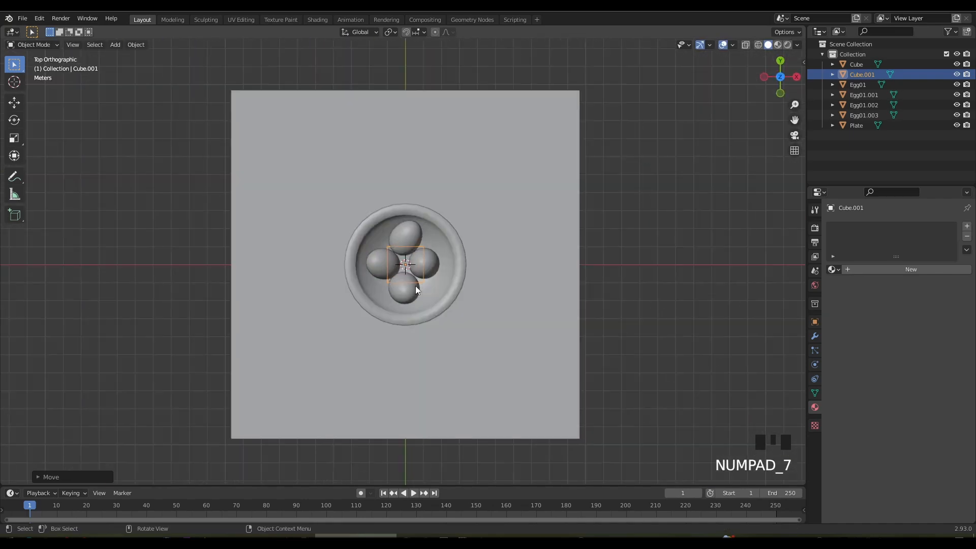
key(ctrl+KP_7)
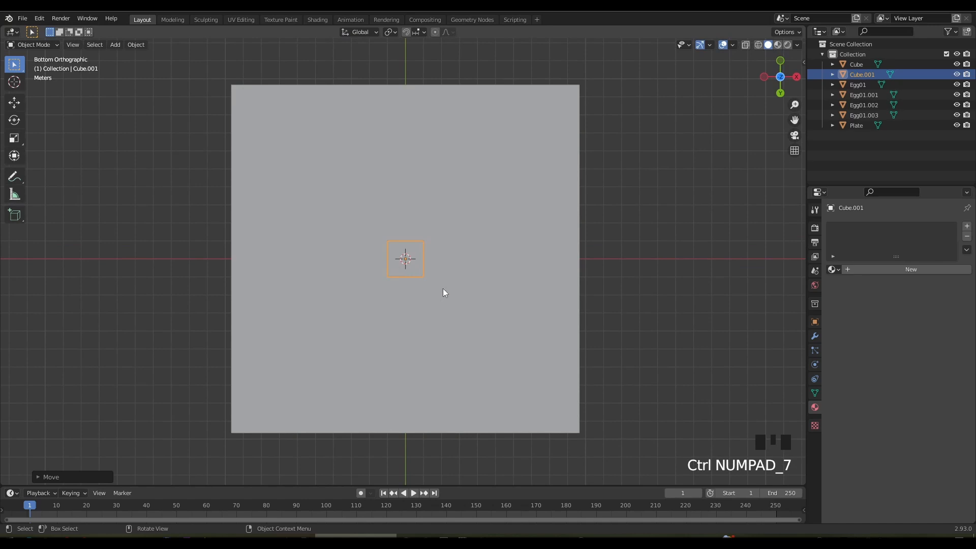
key(g)
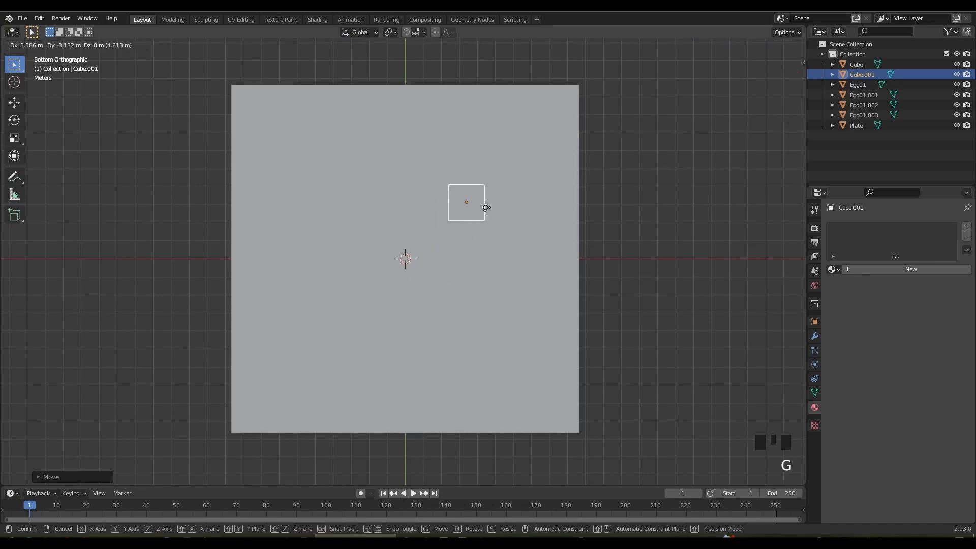
click(545, 136)
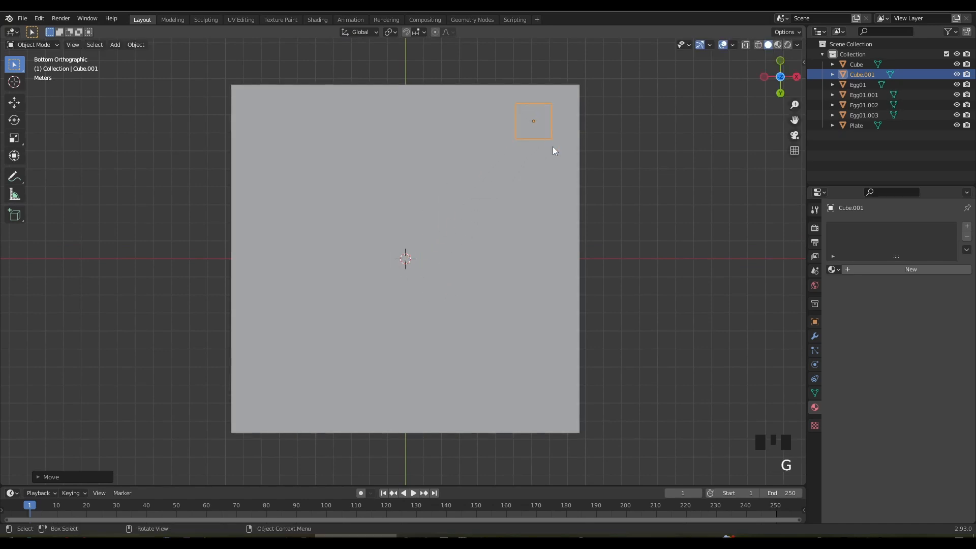
key(s)
click(617, 198)
Move the cube's bottom face down along Z to form a long table leg, and scale that face down to taper it.
middle_drag(617, 200, 515, 284)
scroll(533, 305, down, 2)
scroll(511, 277, up, 1)
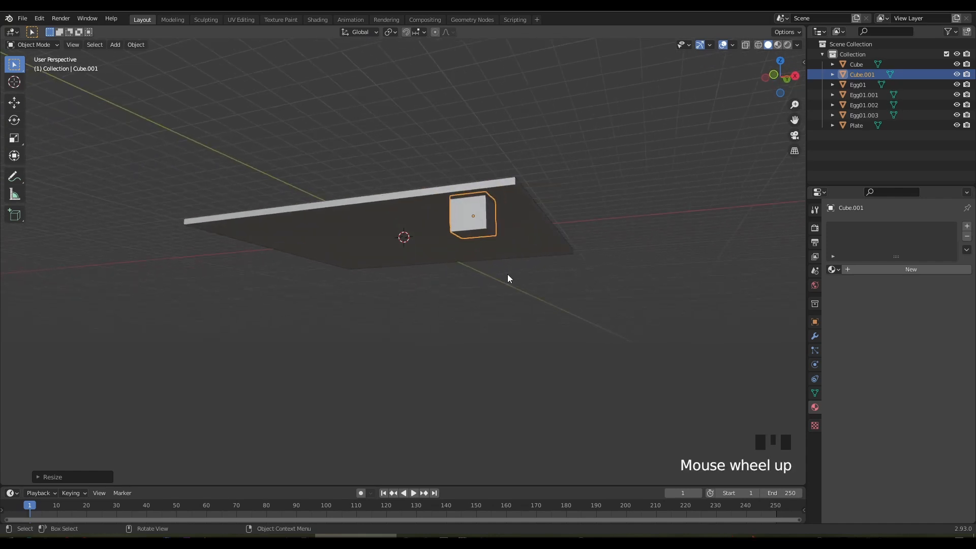
key(Tab)
click(475, 233)
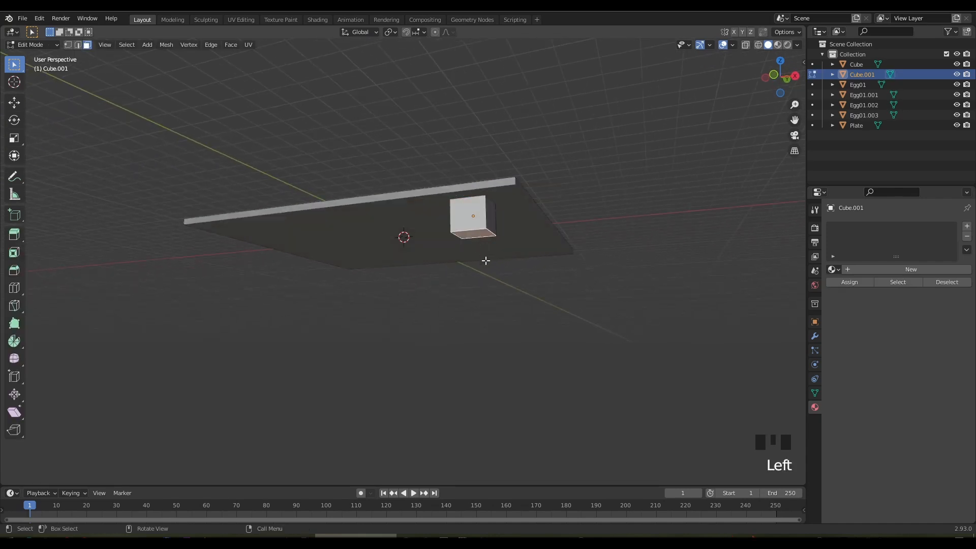
scroll(485, 260, down, 2)
key(g)
key(z)
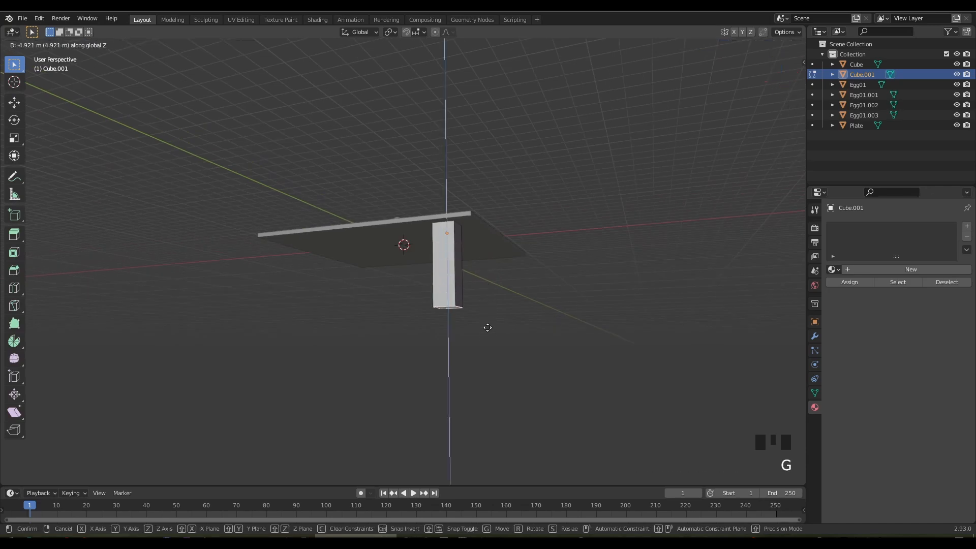
click(486, 372)
key(s)
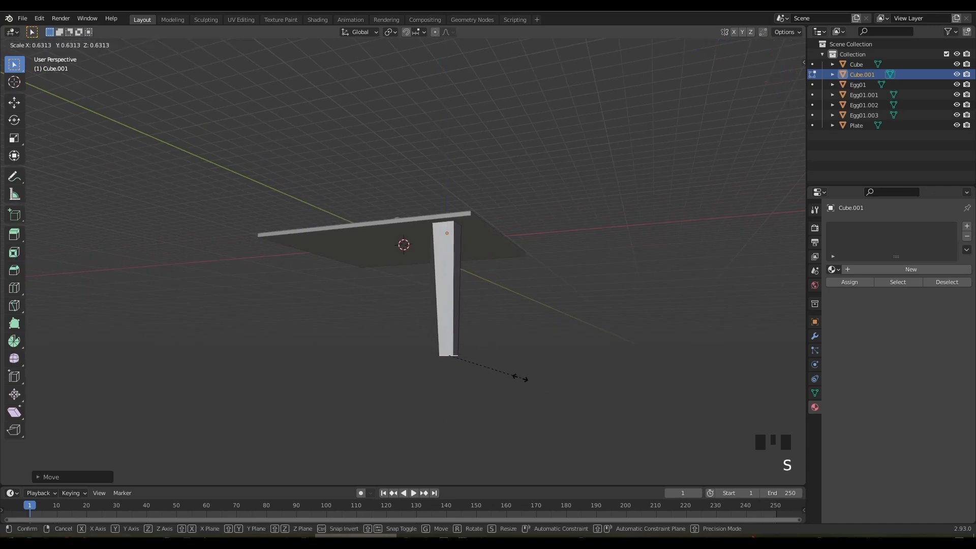
click(503, 371)
middle_drag(503, 370, 520, 309)
Return to Object Mode and apply all transforms to the table leg.
key(Tab)
key(ctrl+a)
click(382, 315)
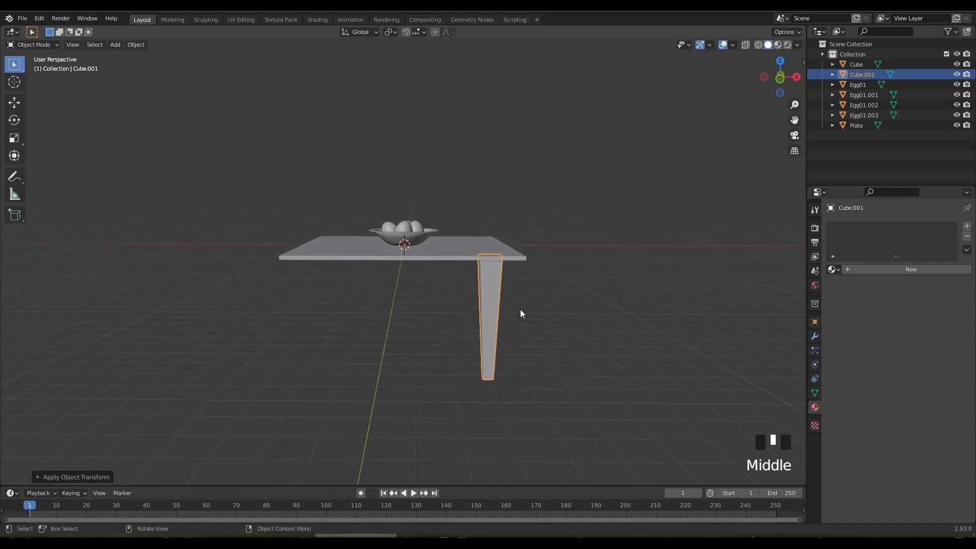
click(814, 336)
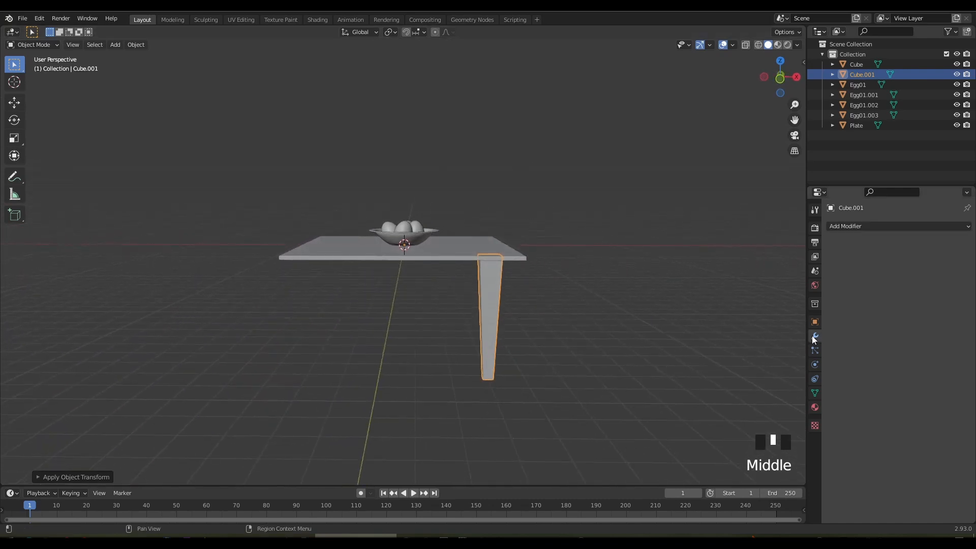
key(ctrl+a)
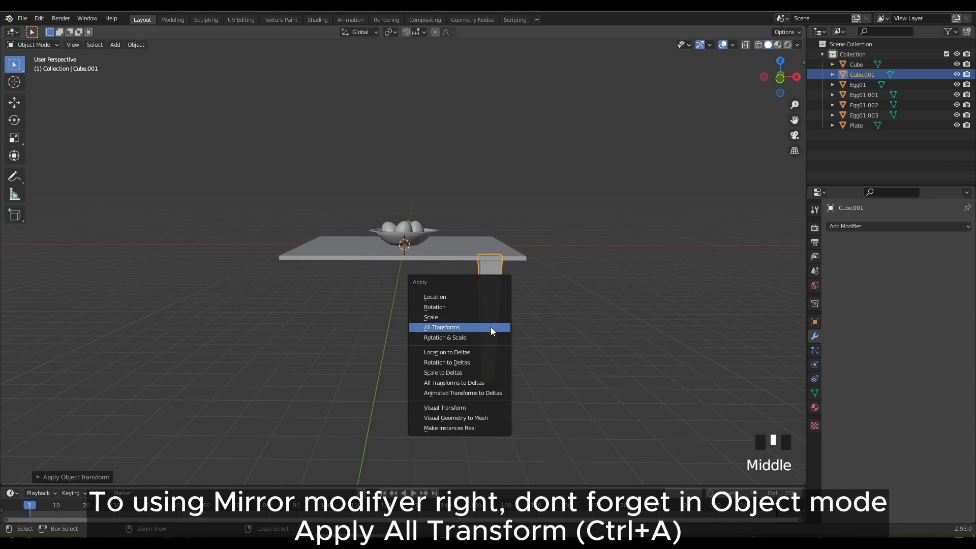
click(470, 329)
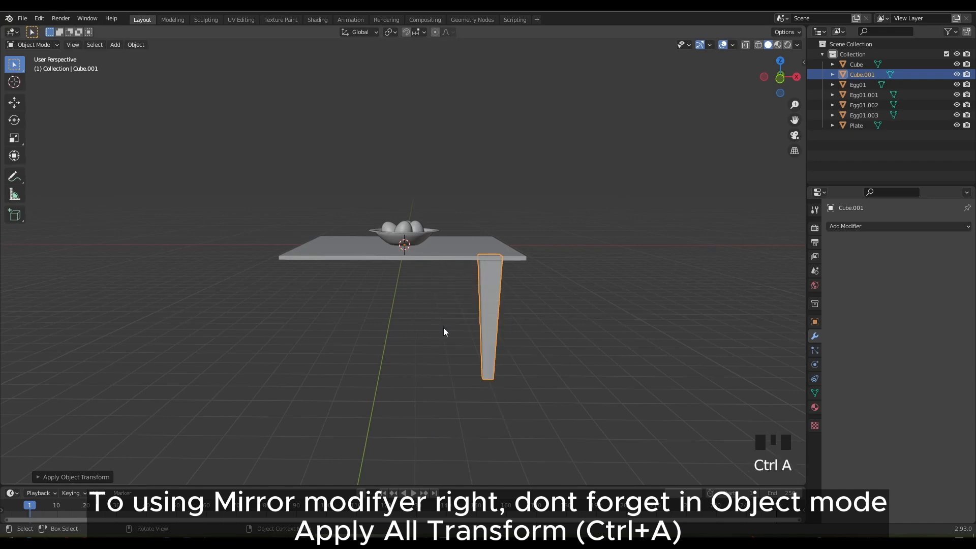
Mirror the table leg across the X axis with a Mirror modifier and apply the modifier.
click(843, 227)
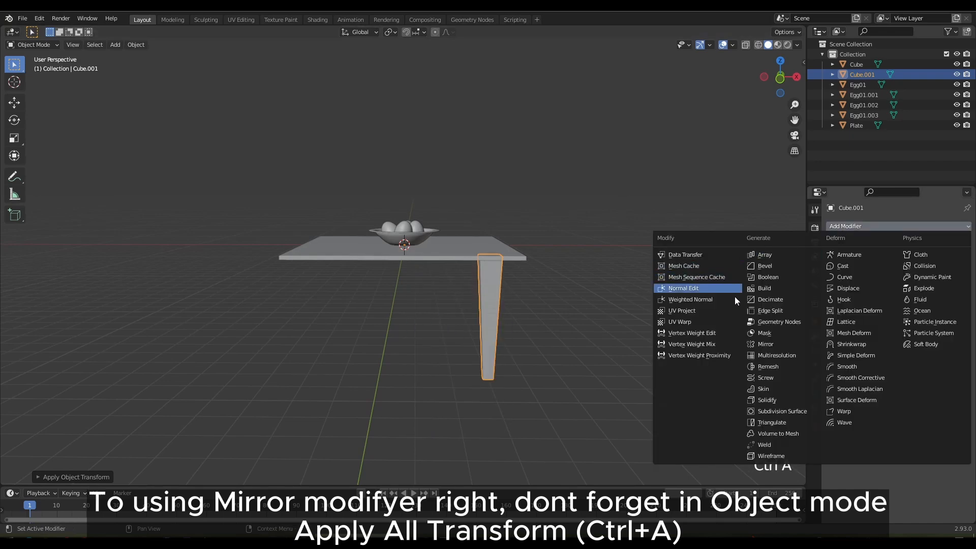
click(762, 344)
middle_drag(765, 328, 536, 303)
click(944, 245)
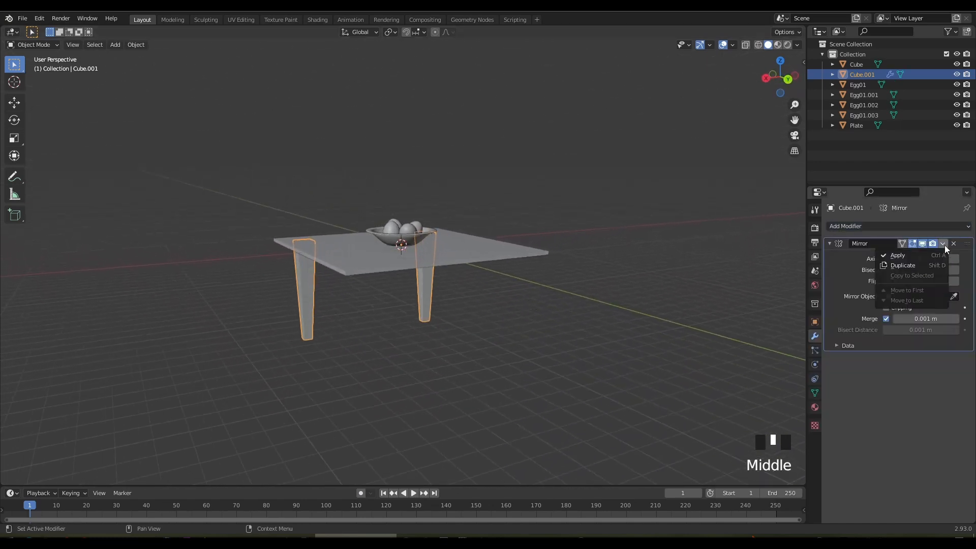
click(904, 255)
Add another Mirror modifier to the two legs and enable its Y axis to produce all four table legs.
click(855, 225)
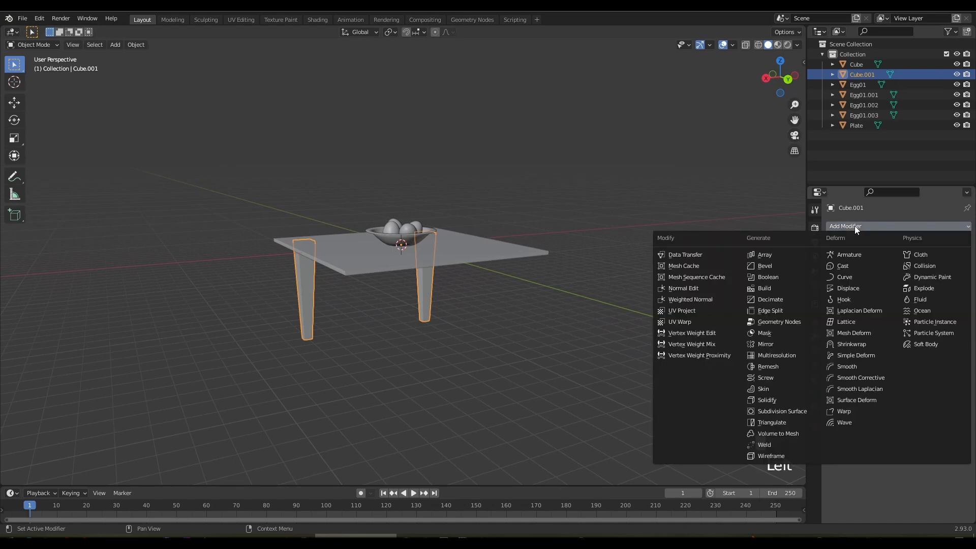
click(764, 344)
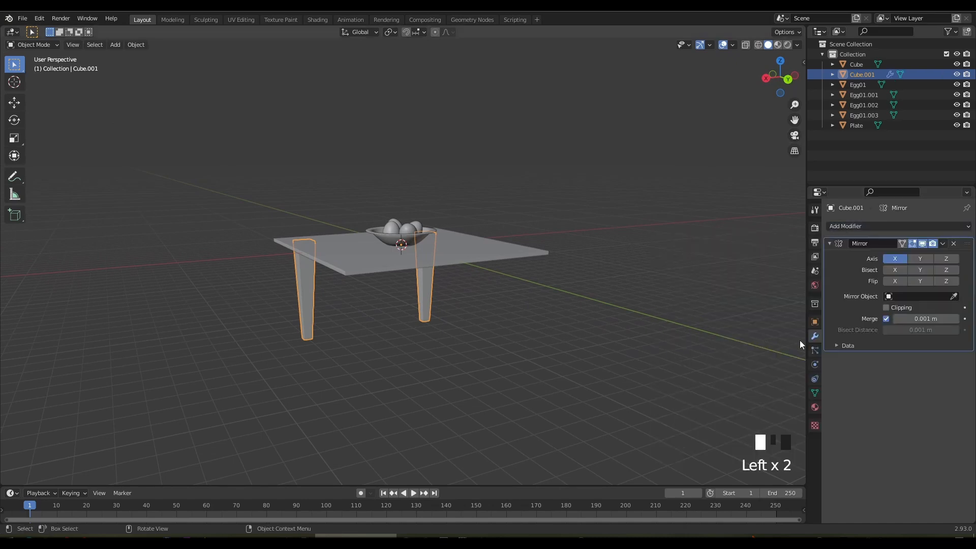
click(917, 259)
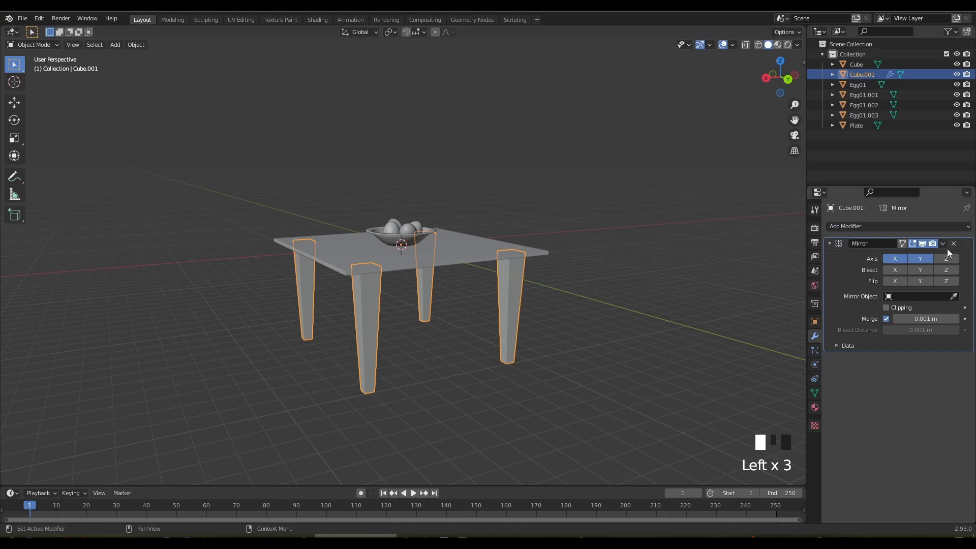
Apply the legs' second Mirror modifier, and give the tabletop and the legs each their own new material.
drag(943, 246, 904, 255)
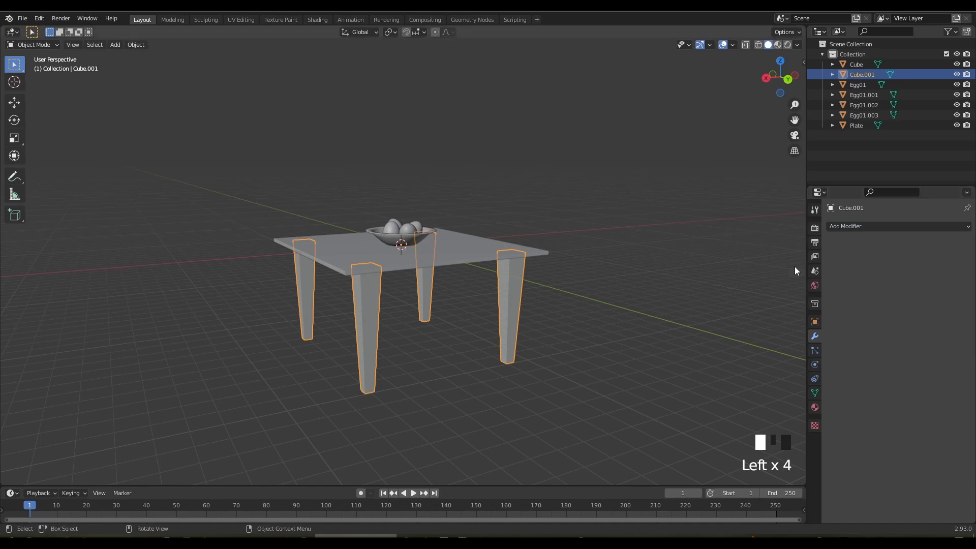
click(857, 65)
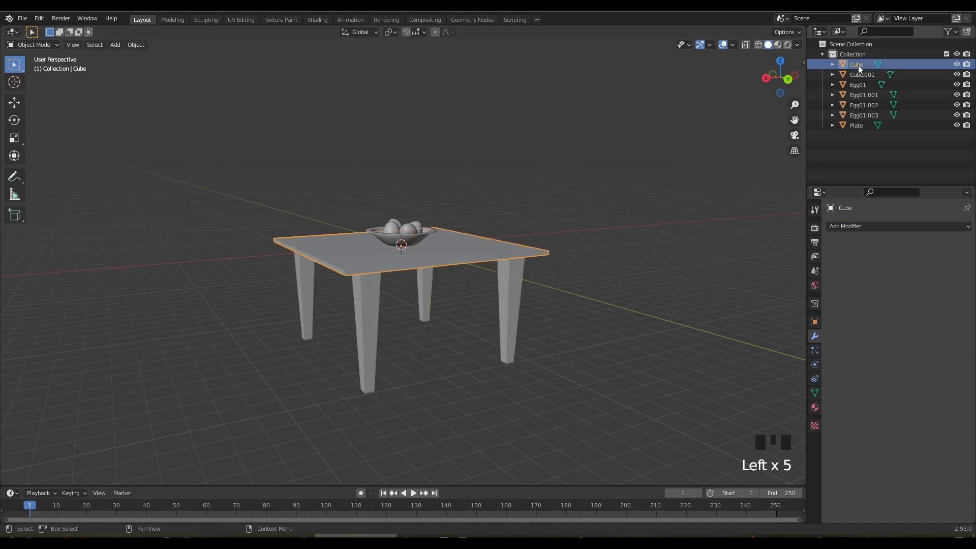
click(814, 407)
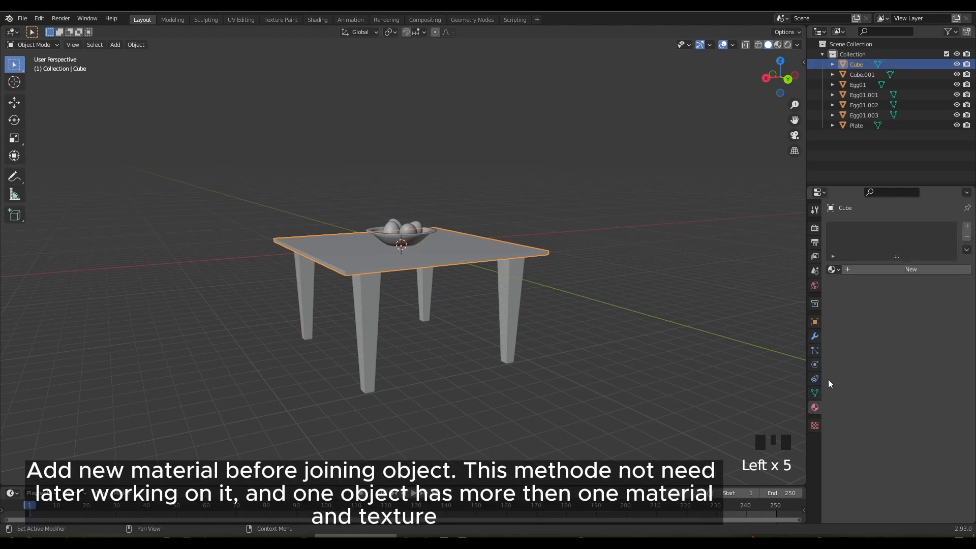
click(889, 270)
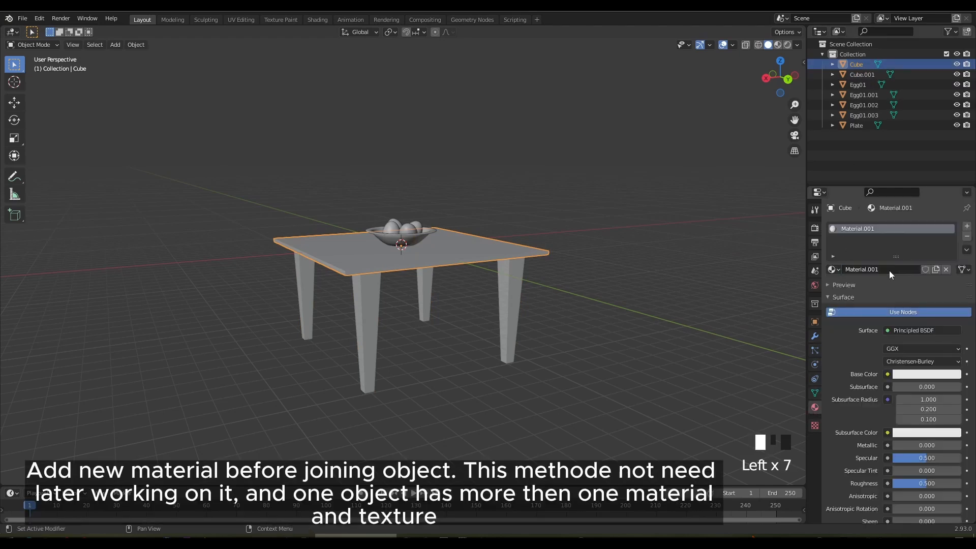
click(861, 75)
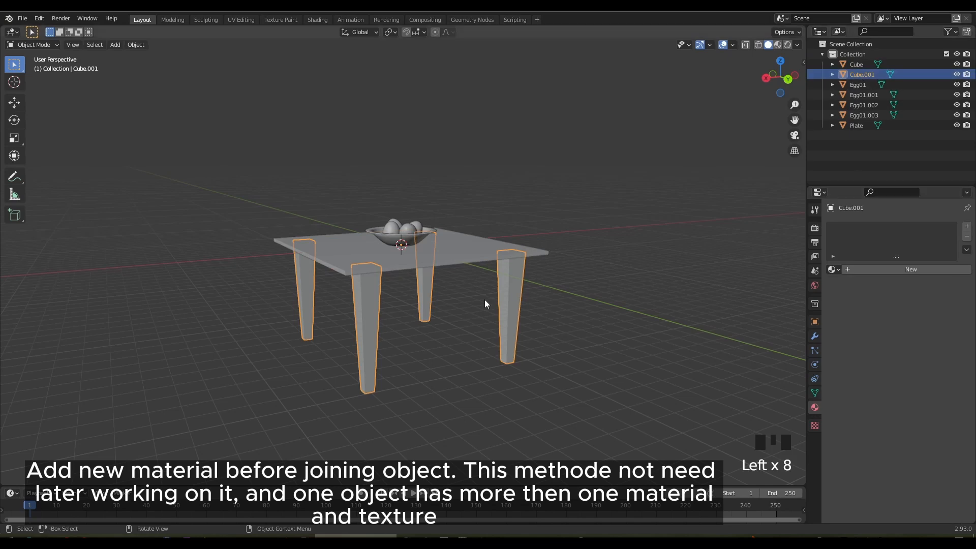
click(863, 269)
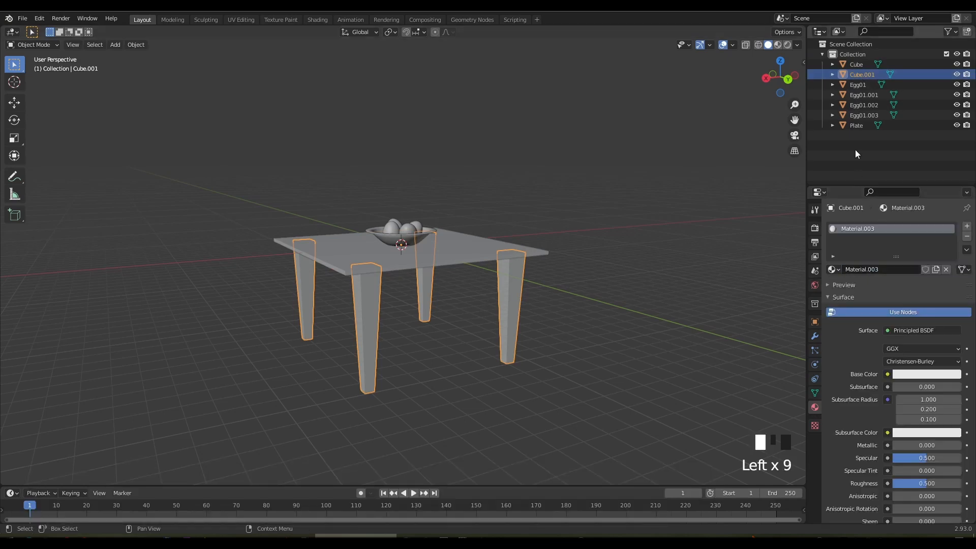
Join the legs and the tabletop into a single object and rename it Desk.
click(858, 65)
shift+click(858, 74)
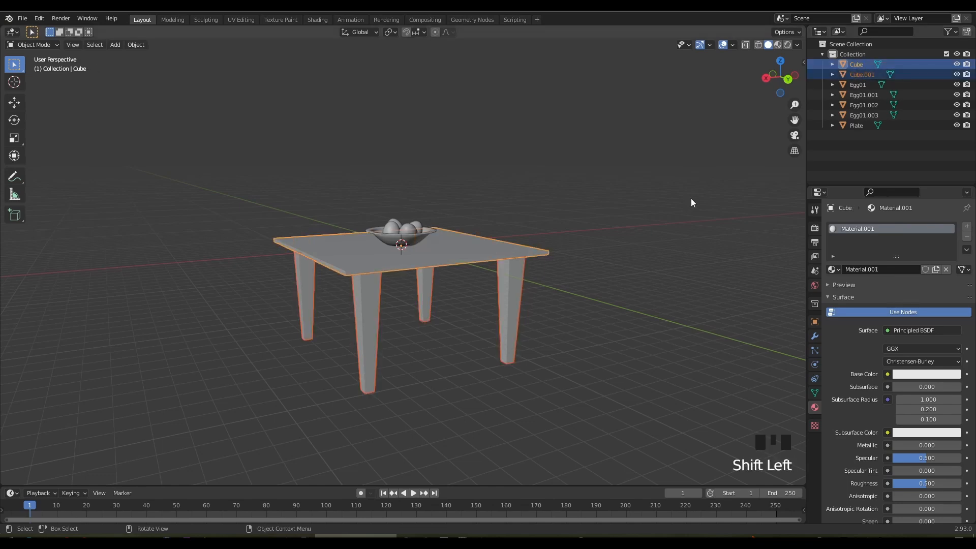
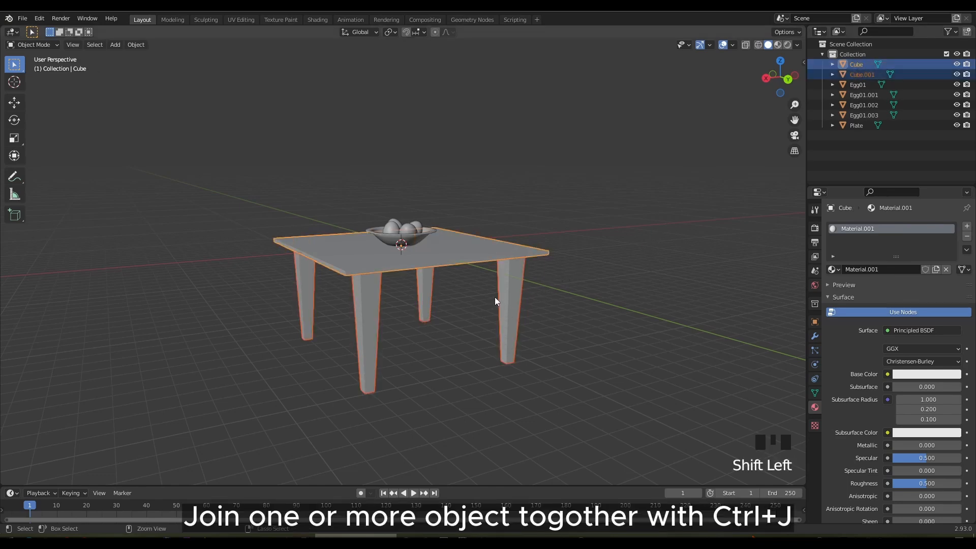
key(ctrl+j)
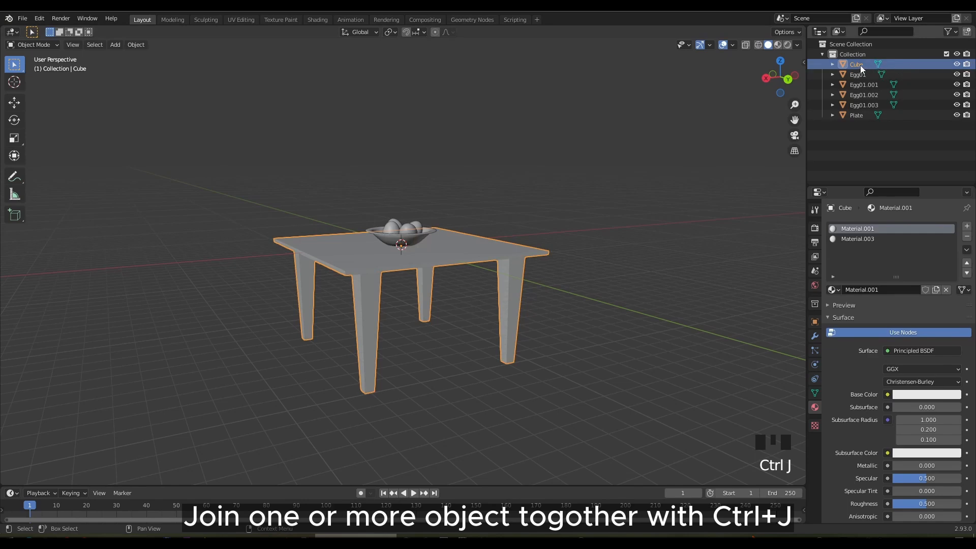
double_click(859, 65)
text(D)
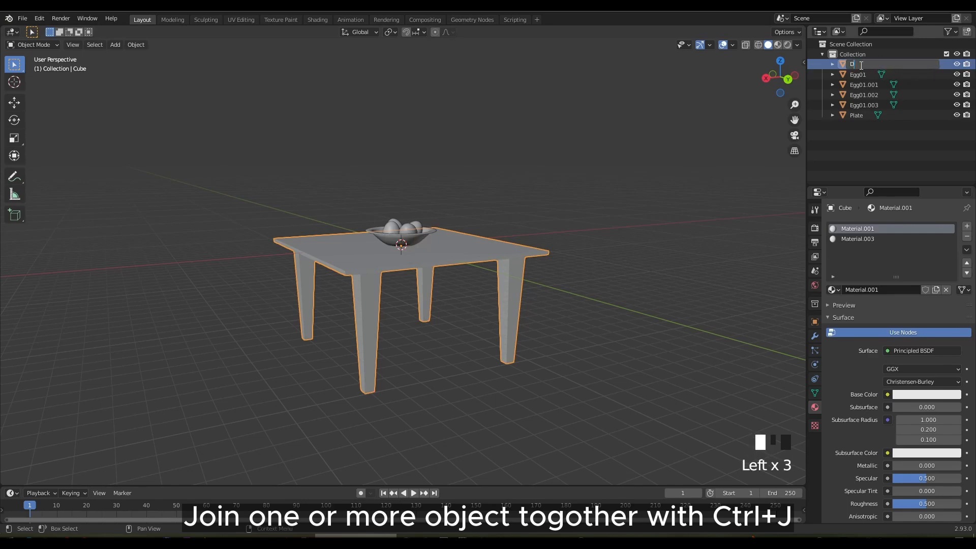
text(esk)
key(Return)
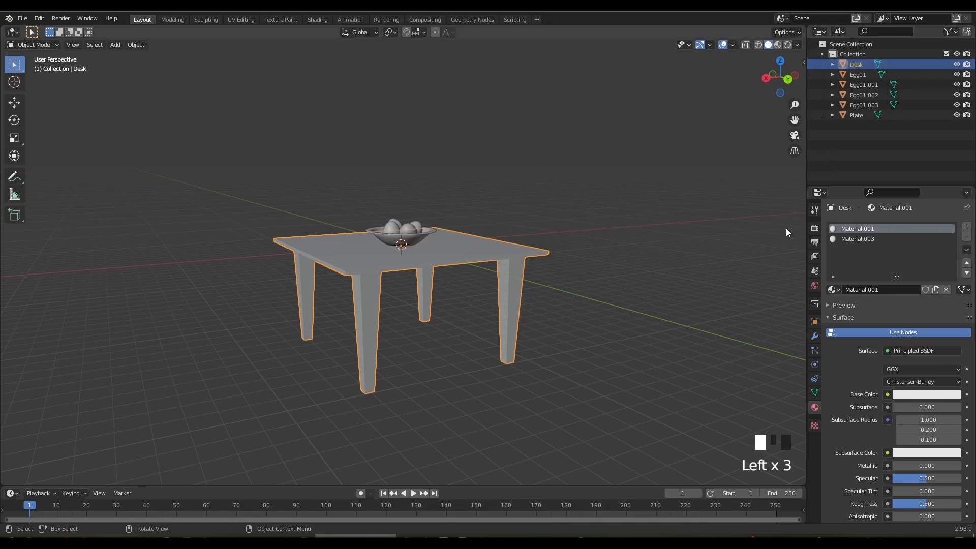
Set the tabletop material's base color to orange and display the scene in Material Preview shading.
click(907, 397)
drag(903, 302, 891, 313)
click(778, 45)
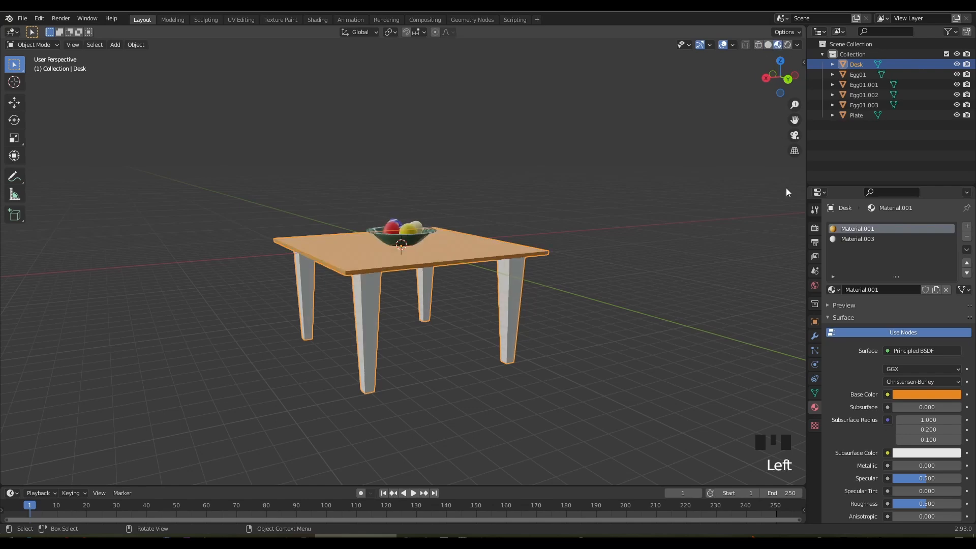
Sample the tabletop's color as the base color of the leg material, Material.003, and darken it to brown.
click(861, 243)
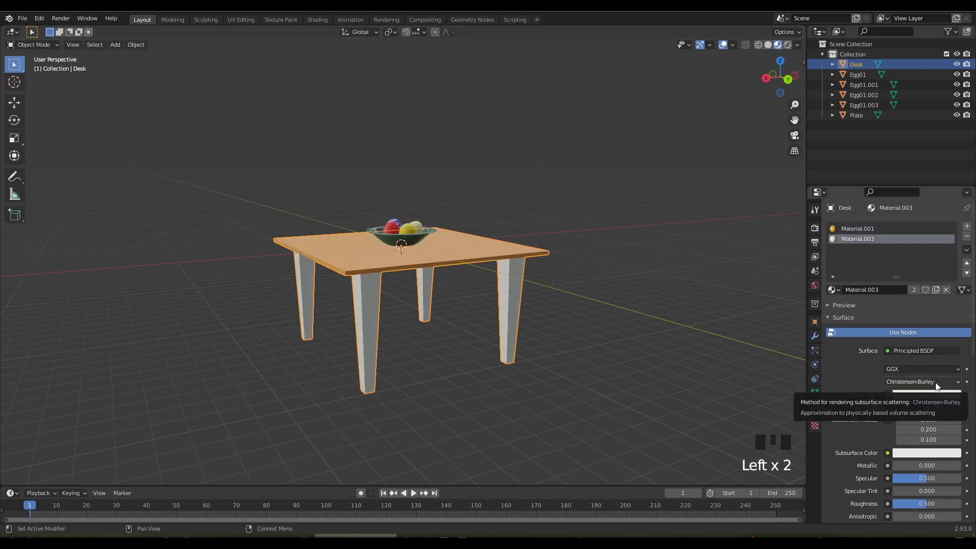
click(926, 395)
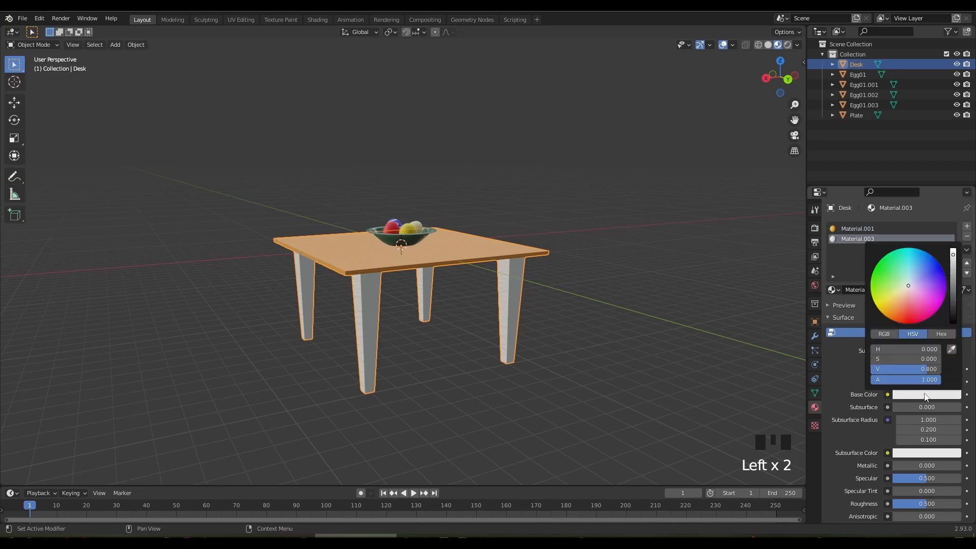
click(952, 349)
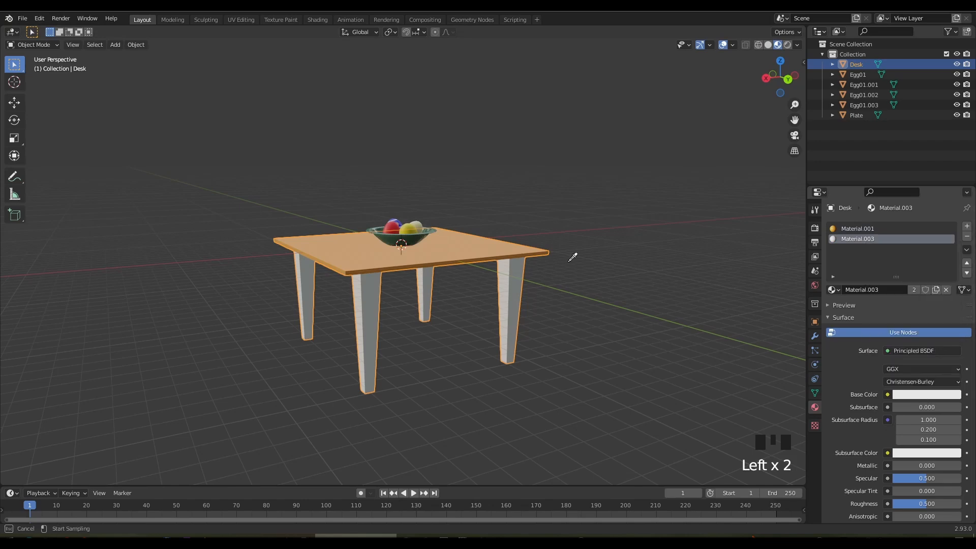
click(497, 250)
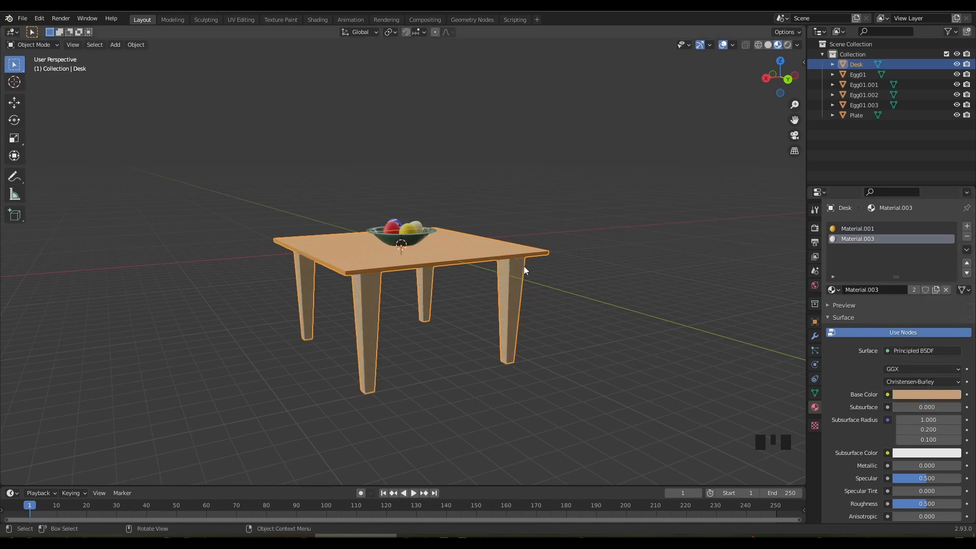
click(944, 395)
drag(952, 263, 952, 281)
click(584, 328)
Select all objects and raise them together along Z so the table legs stand near the grid floor.
mouse_move(583, 327)
middle_down()
mouse_move(520, 338)
mouse_move(587, 336)
middle_up()
key(a)
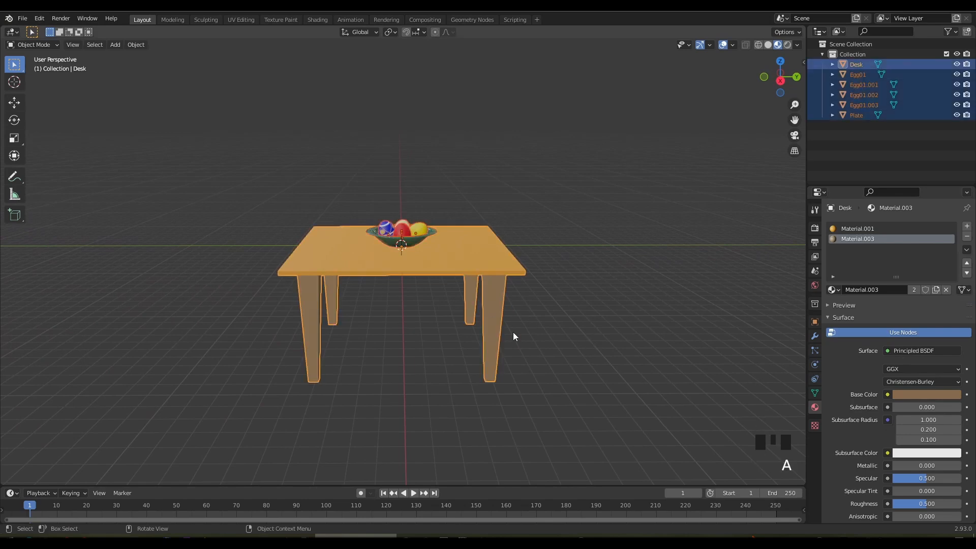
key(g)
key(z)
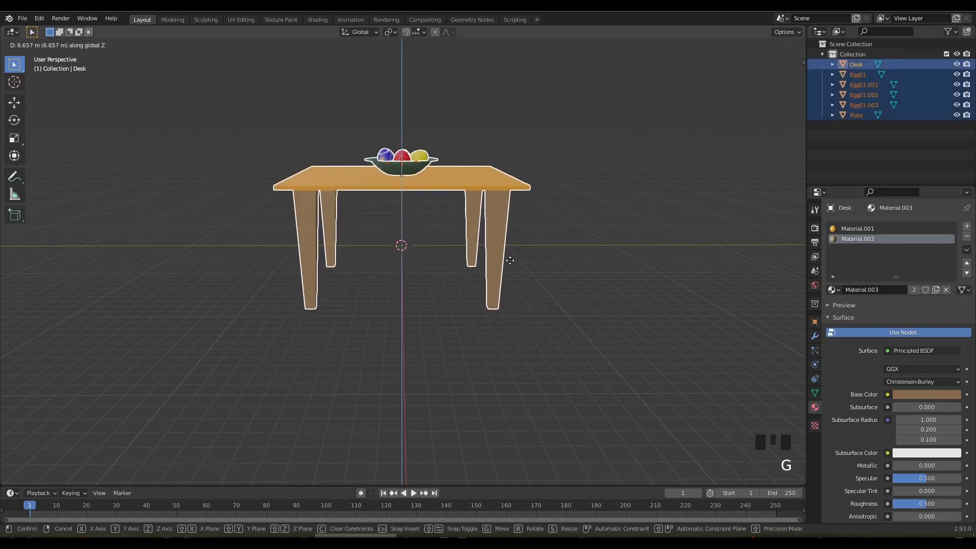
click(508, 238)
Add a plane mesh and raise it along Z to just above the tabletop.
shift+middle_drag(538, 279, 565, 388)
scroll(539, 361, up, 2)
middle_drag(495, 331, 542, 300)
shift+middle_drag(481, 273, 457, 304)
click(115, 44)
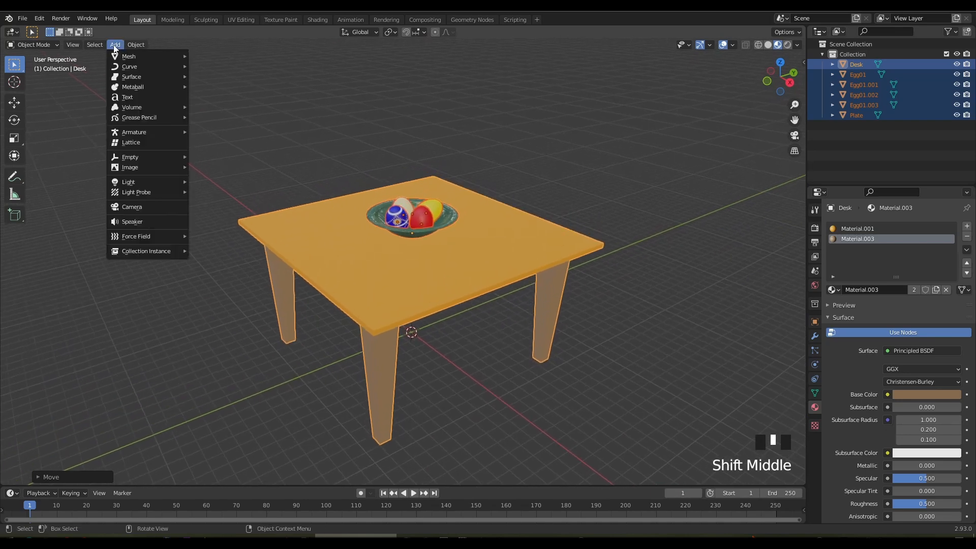
mouse_move(115, 57)
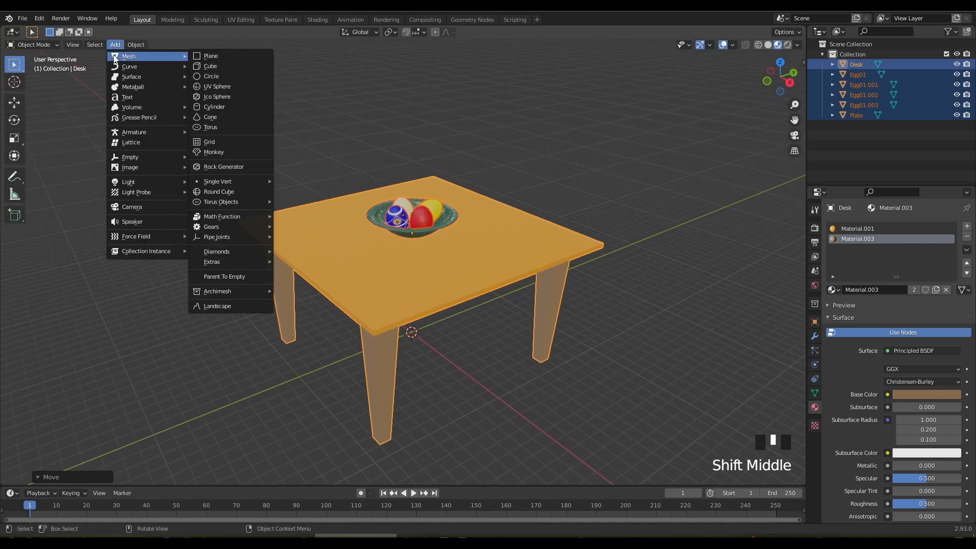
click(206, 54)
key(g)
key(z)
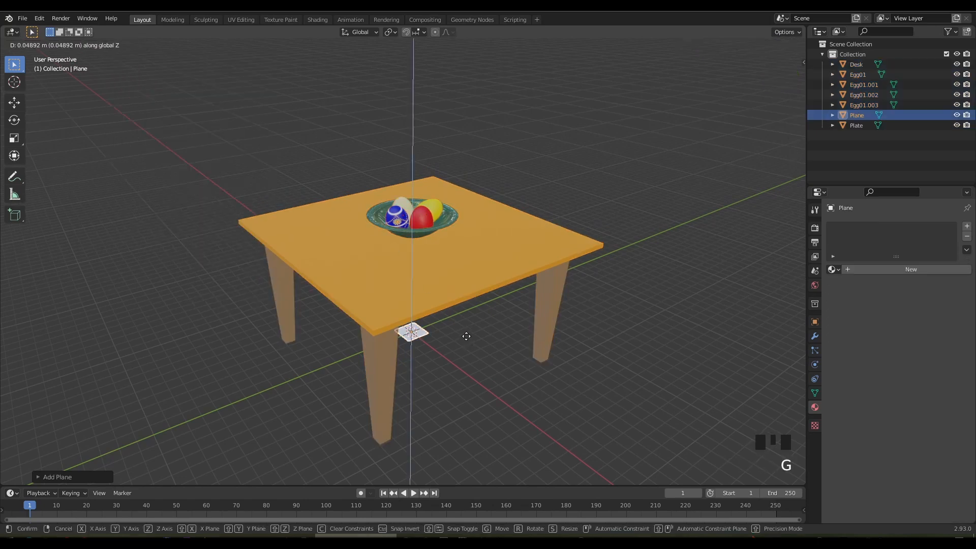
click(462, 238)
Scale the plane up about 8 times to cover most of the tabletop, and lower it along Z onto the surface.
key(s)
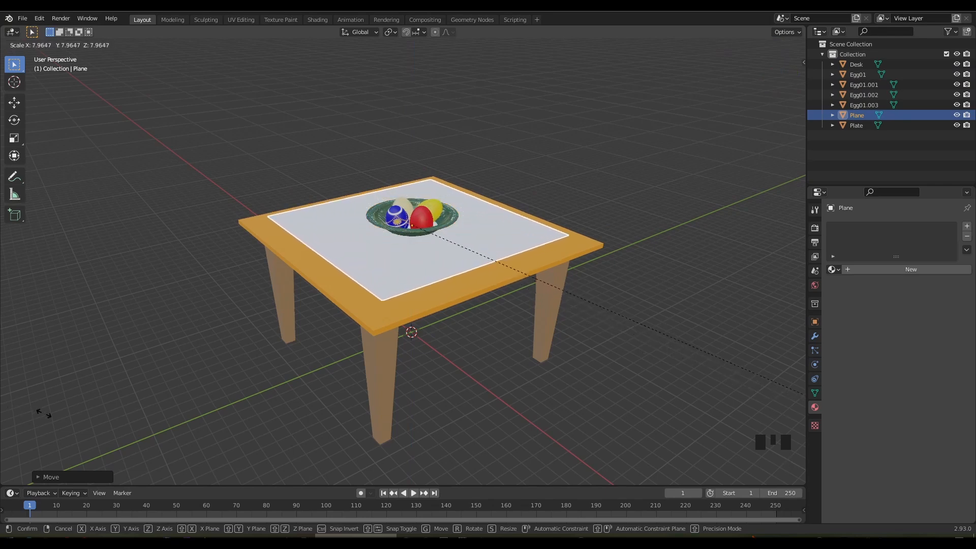
click(21, 361)
middle_drag(406, 336, 414, 290)
scroll(399, 285, up, 3)
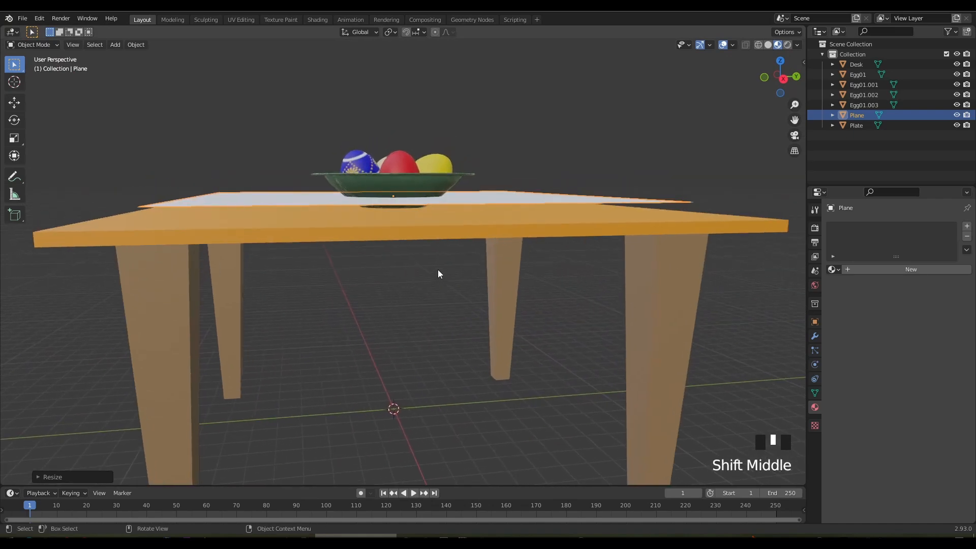
key(g)
key(z)
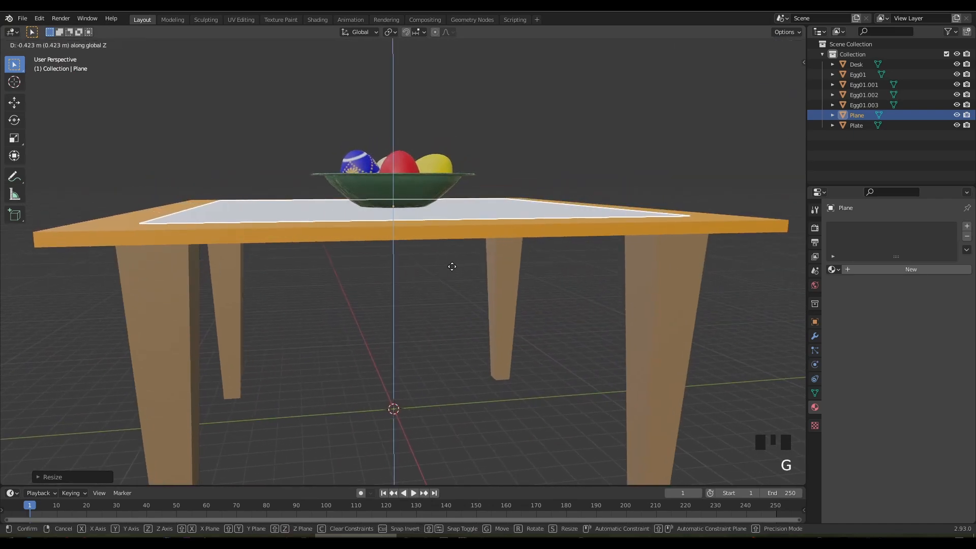
click(452, 266)
Fine-tune the plane's height along Z in front view so it rests between the tabletop and the plate.
middle_drag(286, 243, 325, 237)
key(KP_1)
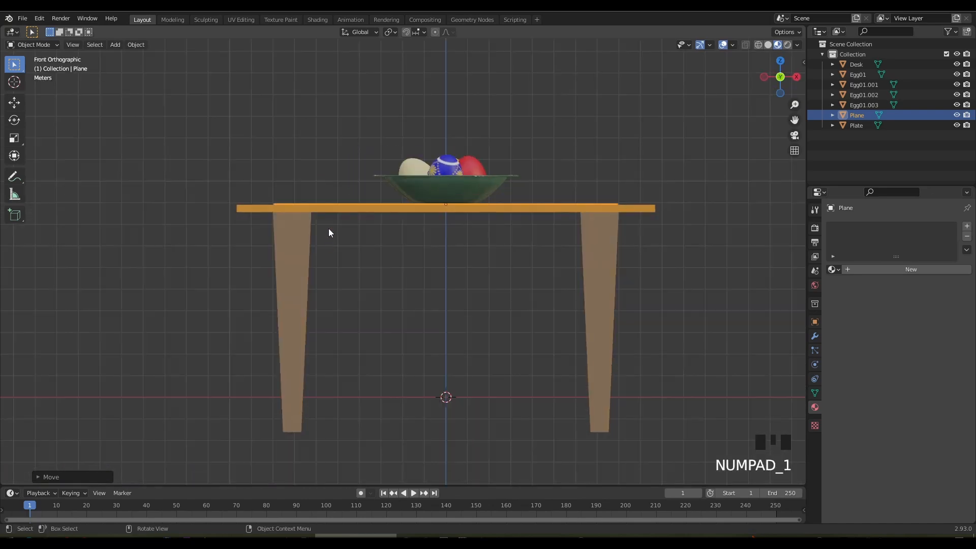
scroll(352, 200, up, 3)
shift+middle_drag(351, 199, 371, 261)
scroll(422, 236, up, 3)
shift+middle_drag(422, 236, 389, 284)
scroll(394, 270, up, 1)
key(g)
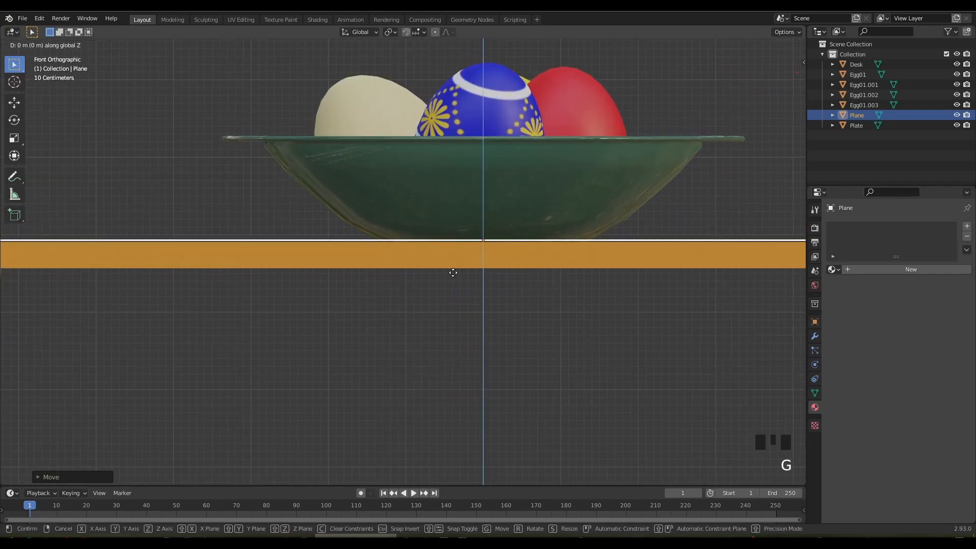
key(z)
click(446, 283)
Rename the plane on the tabletop as Carpet.
middle_drag(446, 283, 858, 122)
double_click(859, 116)
key(Left)
key(Left)
key(Left)
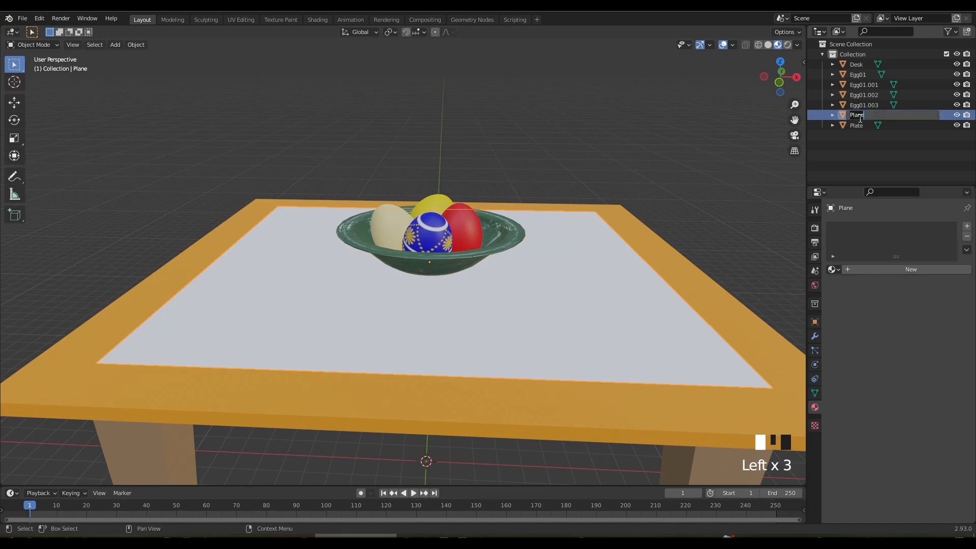
text(Carpet)
key(Return)
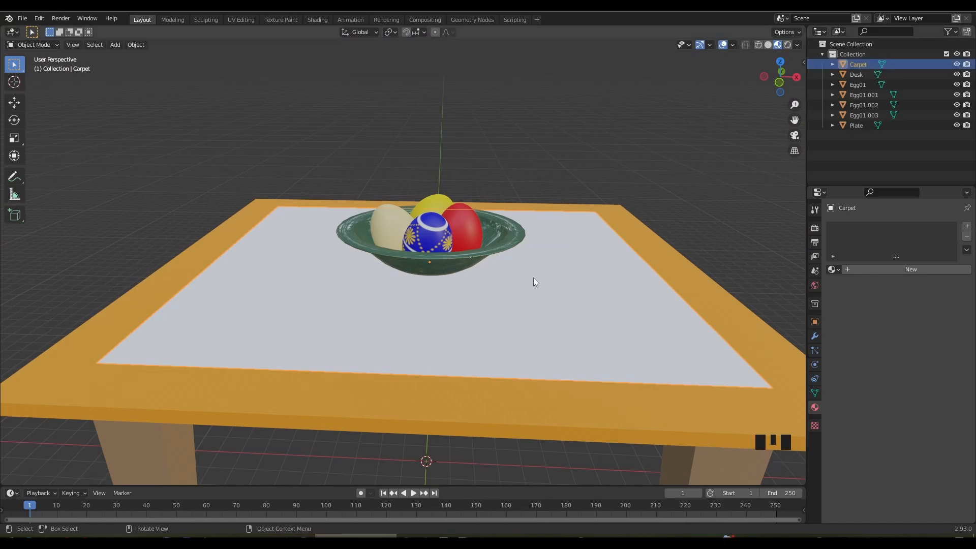
Enlarge the carpet slightly, leaving a narrow tabletop border around it, and save the file.
key(s)
click(523, 307)
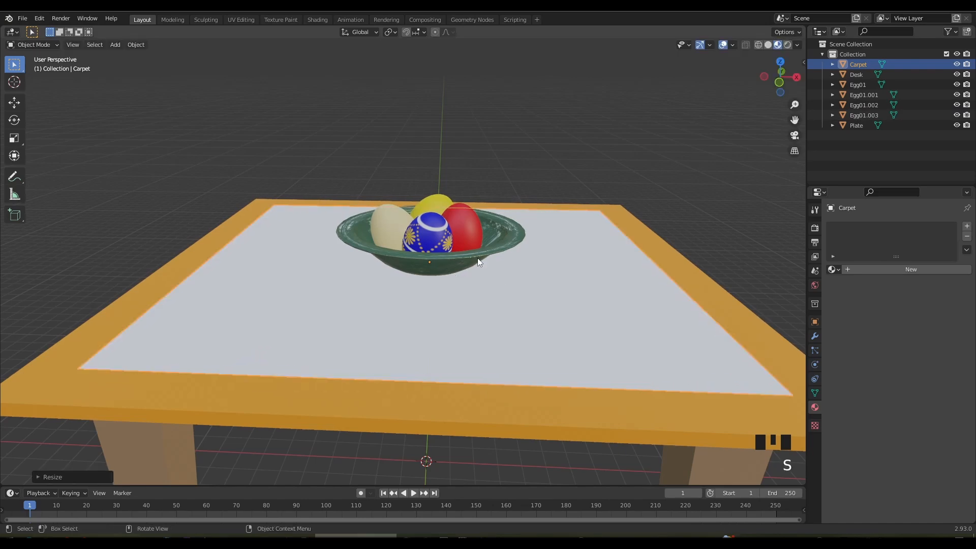
scroll(482, 259, down, 2)
key(ctrl+s)
mouse_move(466, 253)
middle_down()
mouse_move(461, 237)
mouse_move(410, 245)
mouse_move(470, 242)
middle_up()
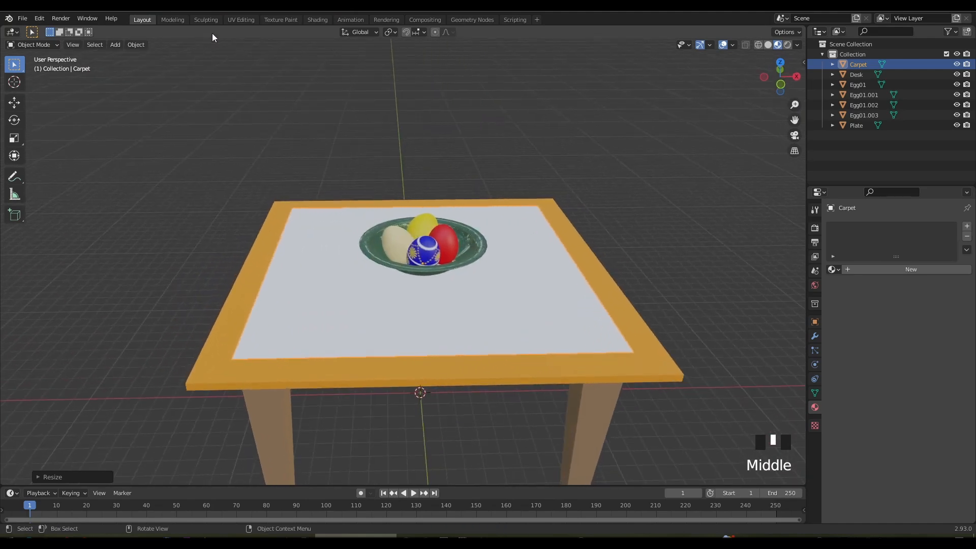
Enter Edit Mode on the carpet and examine its UV layout in the UV Editing workspace.
key(Tab)
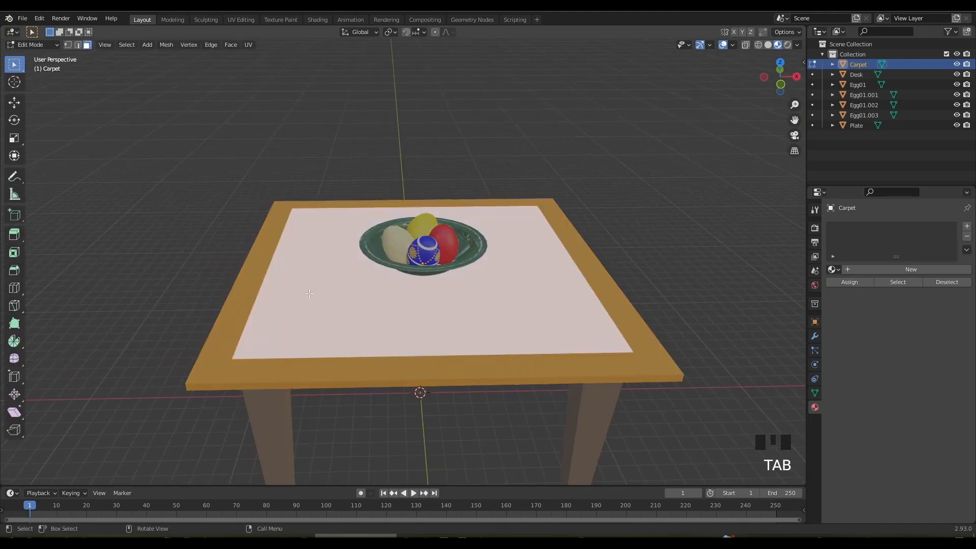
click(241, 19)
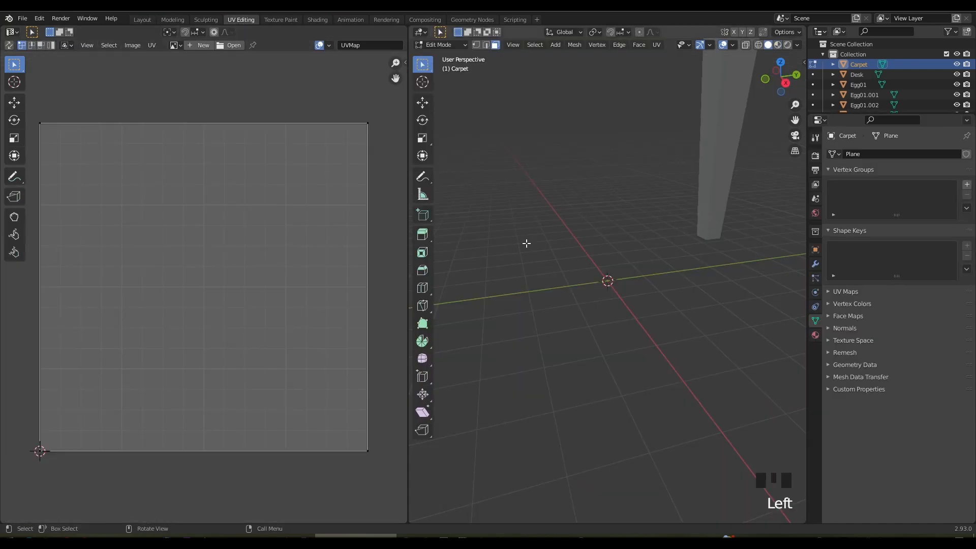
scroll(533, 239, down, 5)
scroll(534, 240, down, 3)
middle_drag(534, 240, 519, 262)
click(474, 217)
click(538, 229)
click(447, 224)
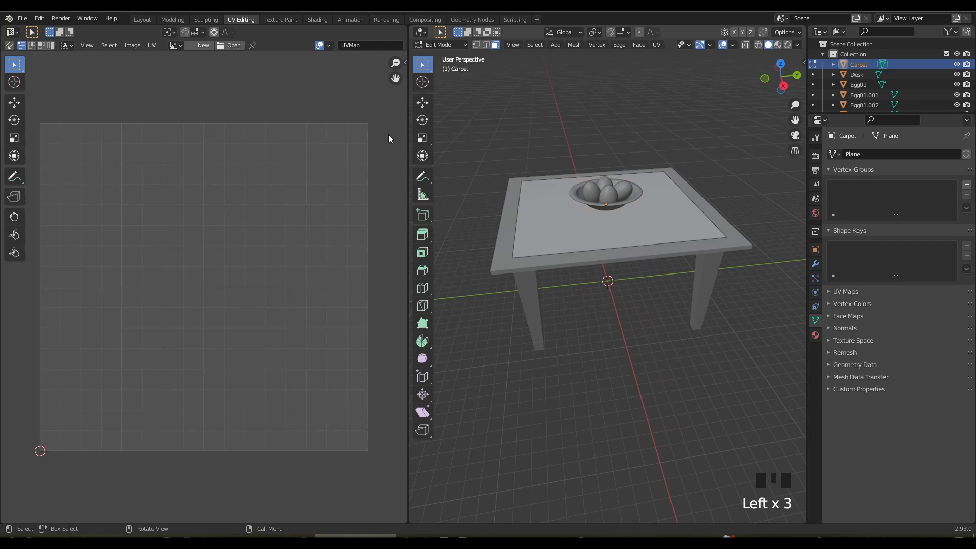
Open the Texture Paint workspace for the carpet and bring the whole table into view.
click(142, 20)
middle_drag(489, 246, 481, 242)
click(281, 21)
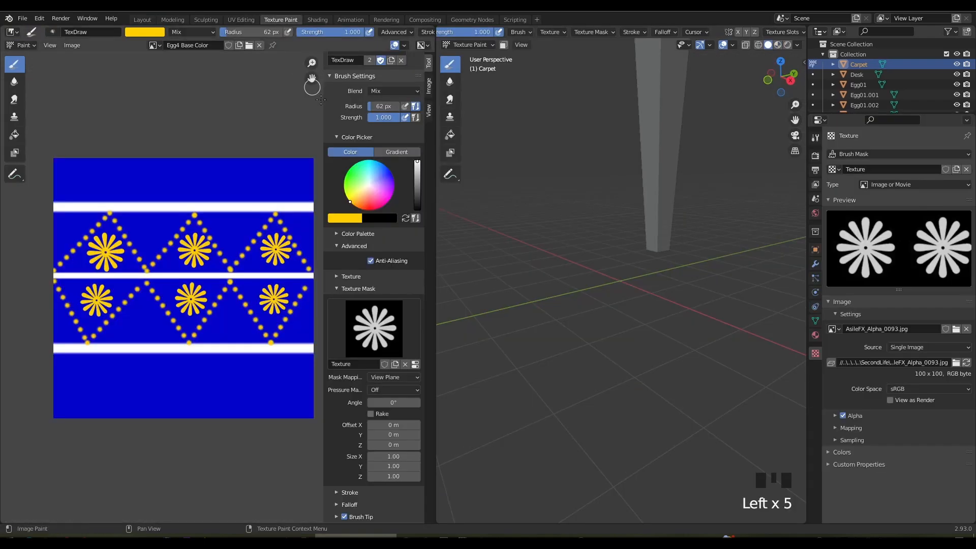
scroll(546, 242, down, 5)
scroll(546, 243, down, 4)
middle_drag(553, 246, 529, 282)
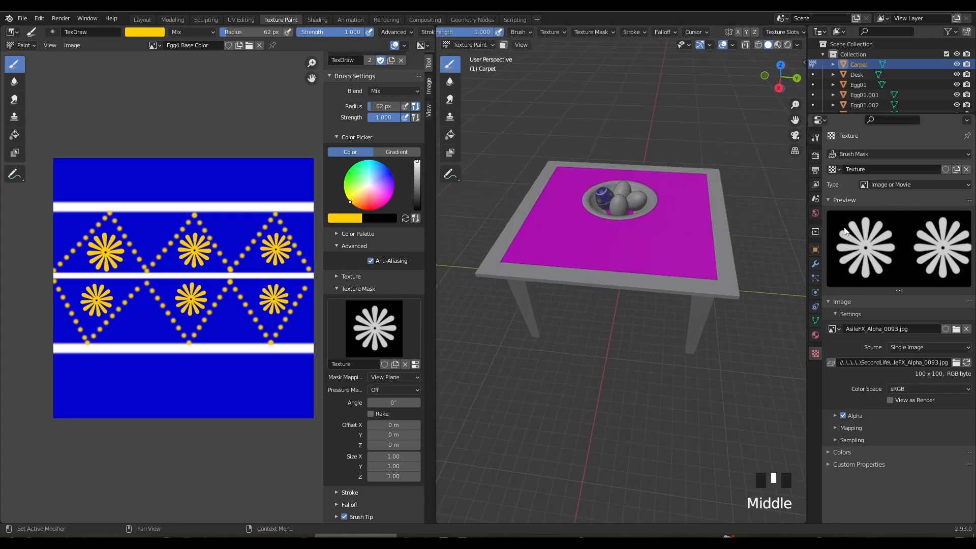
Add a 2048 x 2048 px Base Color texture paint slot to the carpet, filled with red (H 0.019, S 0.792, V 0.800).
click(815, 138)
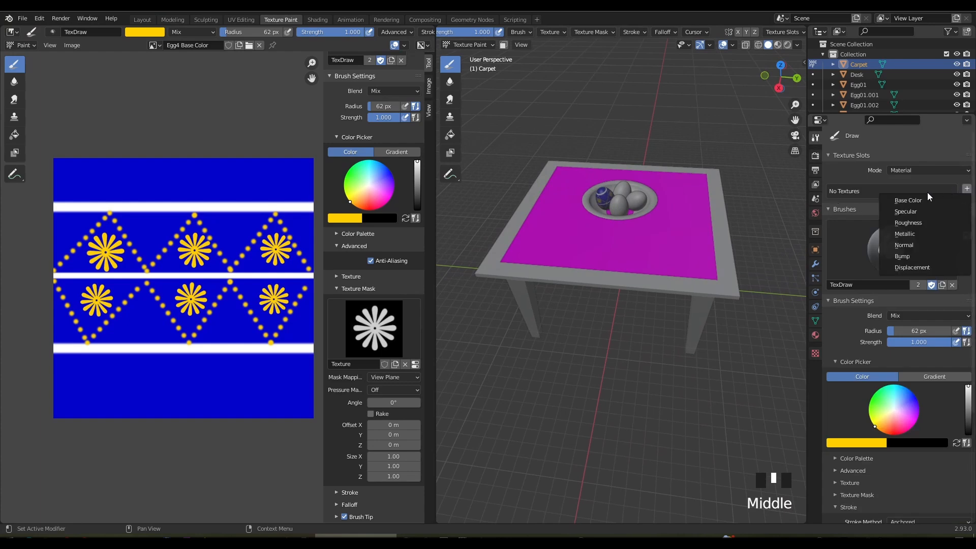
click(919, 199)
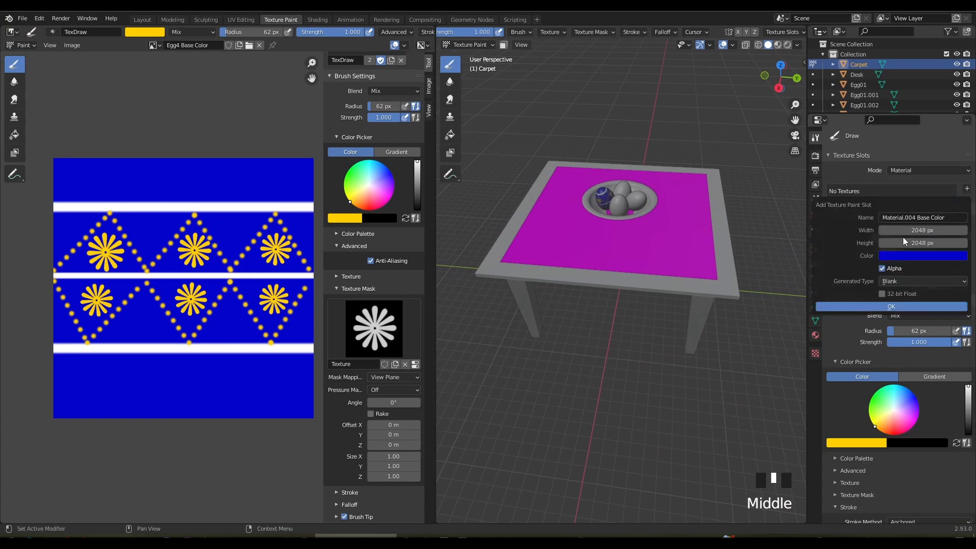
click(901, 256)
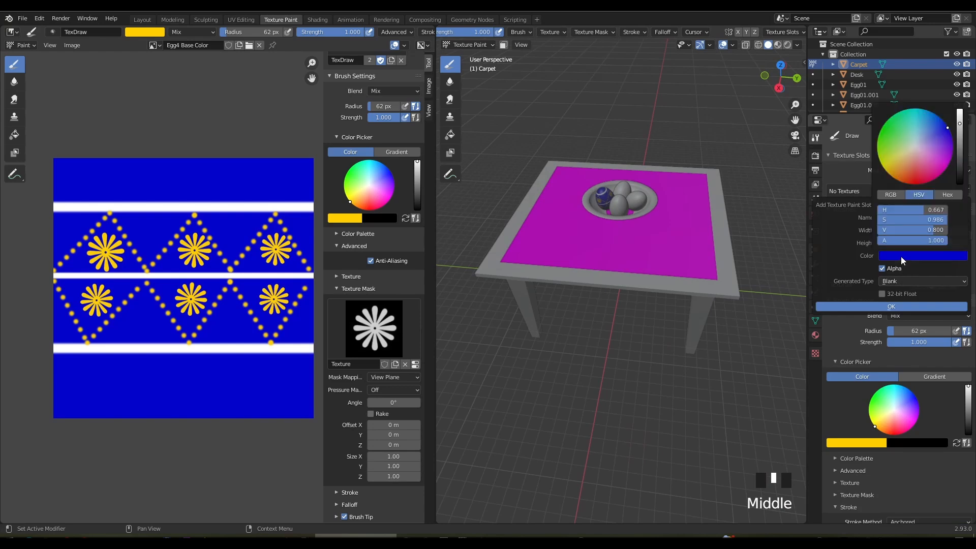
mouse_move(922, 176)
mouse_down()
mouse_move(906, 161)
mouse_move(911, 177)
mouse_up()
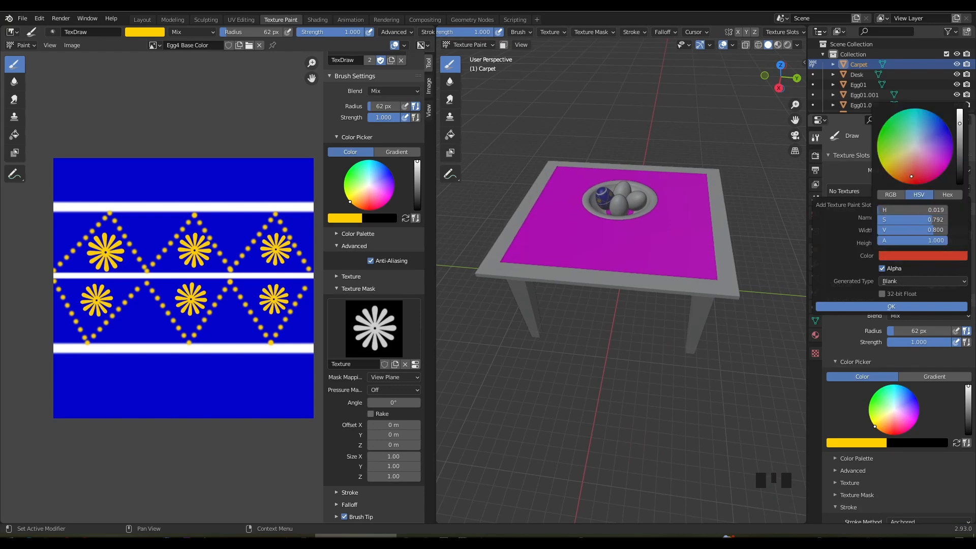
click(886, 307)
Rename the carpet's new base color texture slot as Carpet.
click(863, 192)
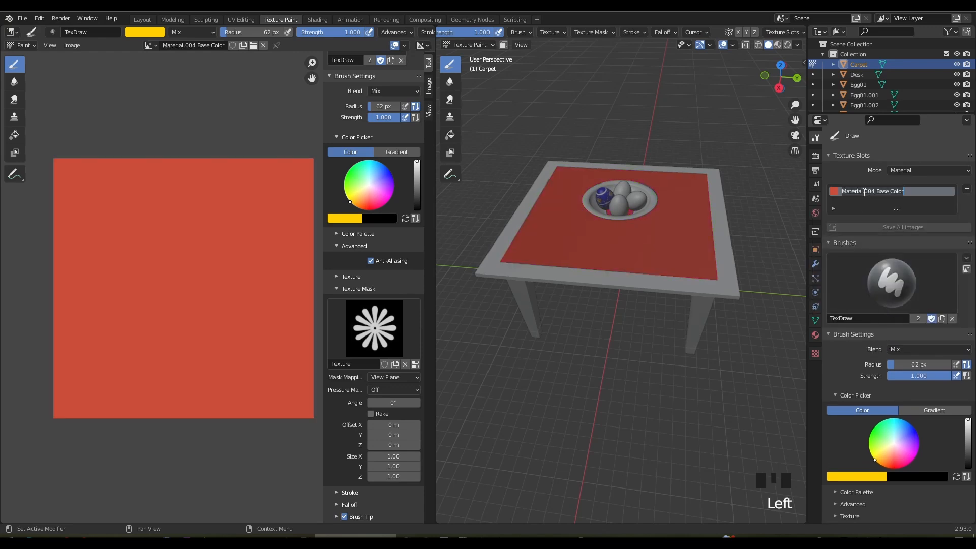
text(Car)
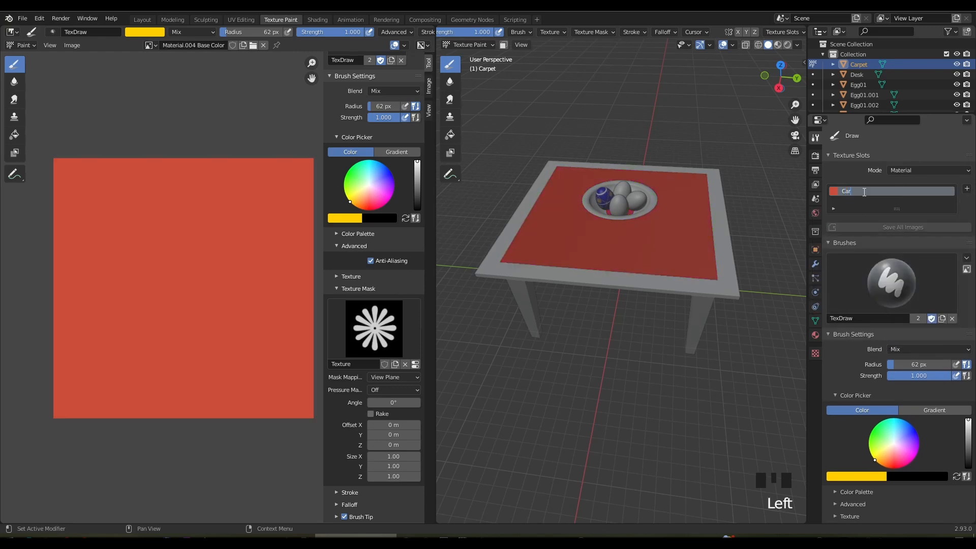
text(pet)
click(864, 192)
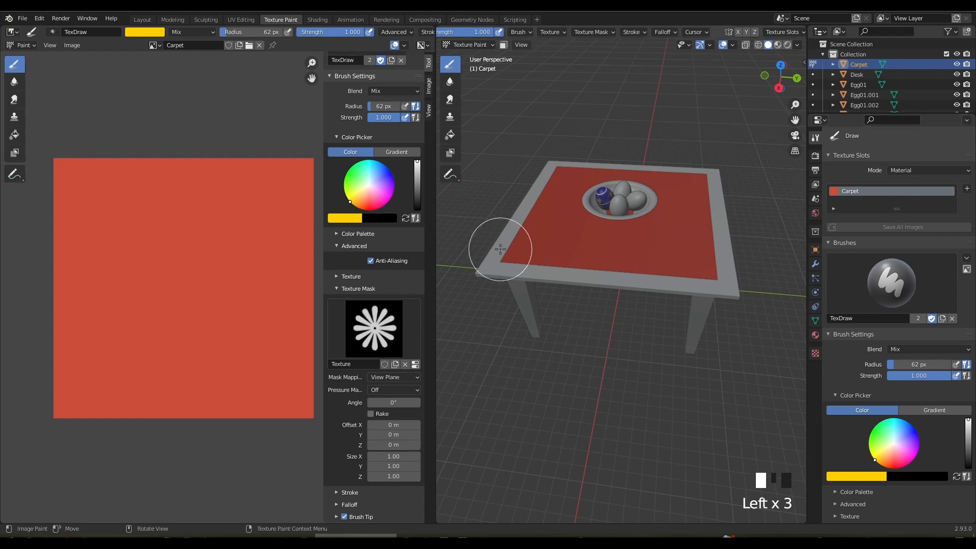
Open the Shading workspace for the carpet and enlarge the node editor area around its image texture node.
scroll(501, 238, up, 2)
middle_drag(544, 229, 528, 218)
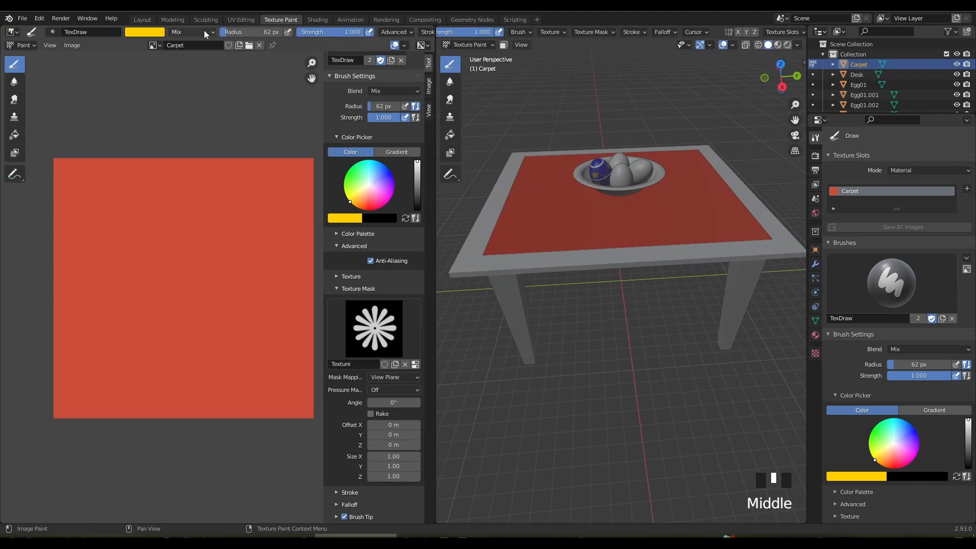
click(141, 19)
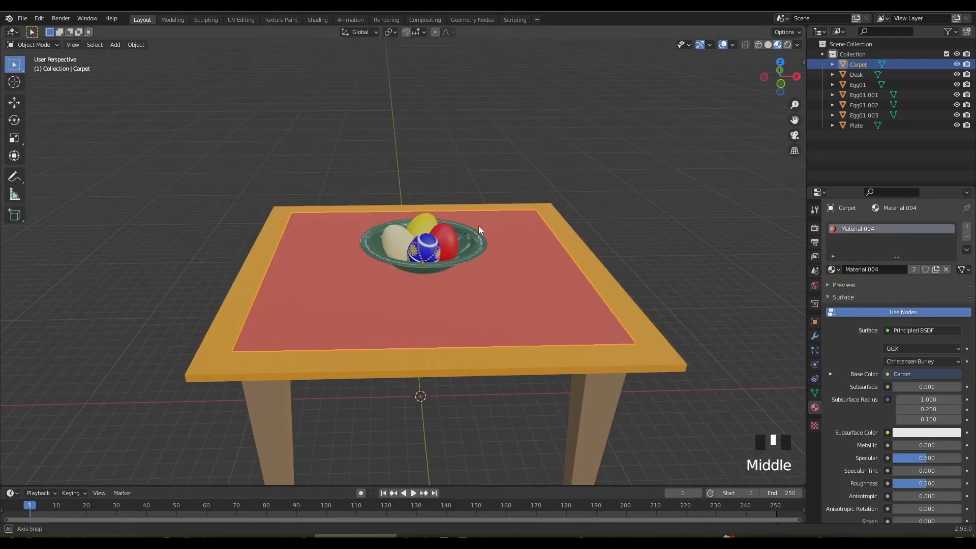
click(318, 20)
scroll(464, 208, down, 7)
shift+middle_drag(467, 203, 467, 220)
shift+middle_drag(574, 395, 590, 409)
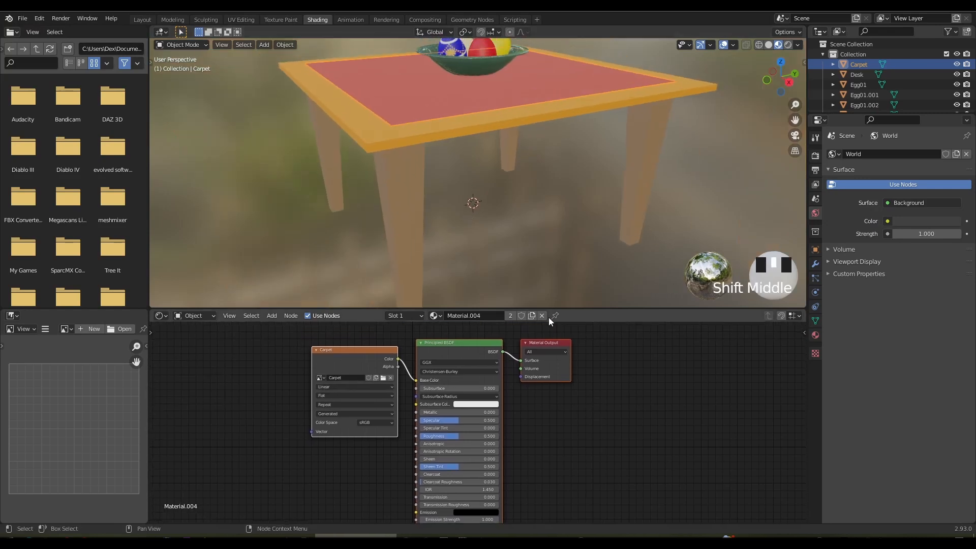
drag(583, 311, 584, 273)
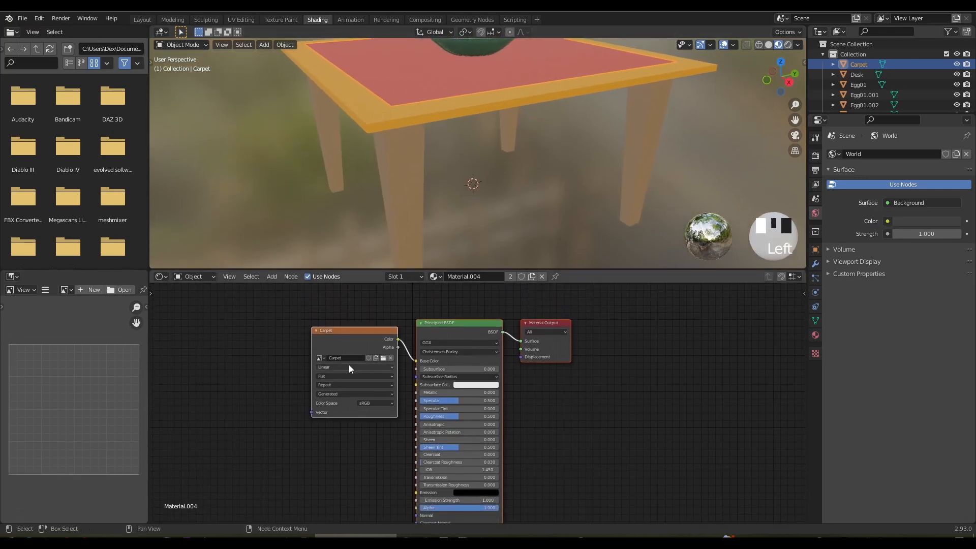
scroll(348, 320, up, 1)
middle_drag(348, 320, 365, 345)
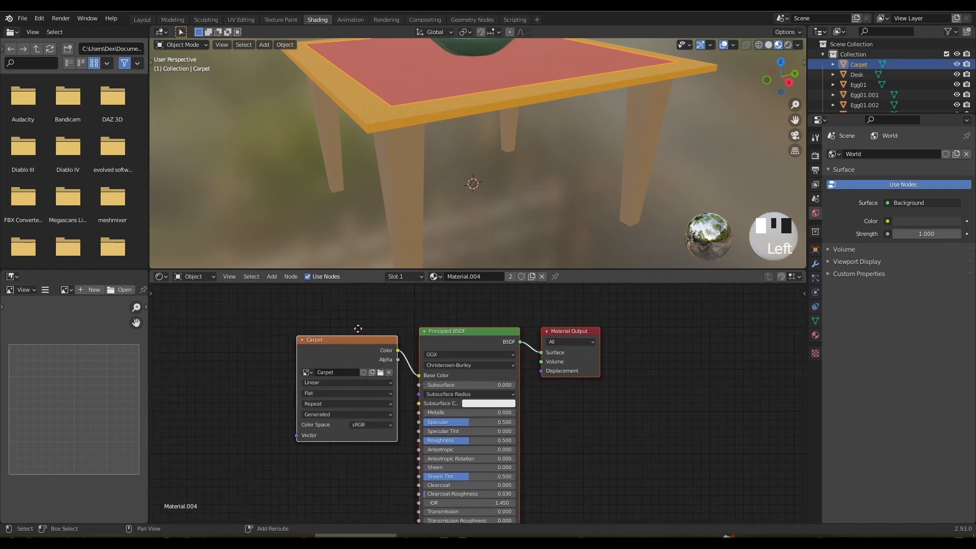
Load Carp1.jpg from the Textures folder into the carpet's image texture node.
click(383, 375)
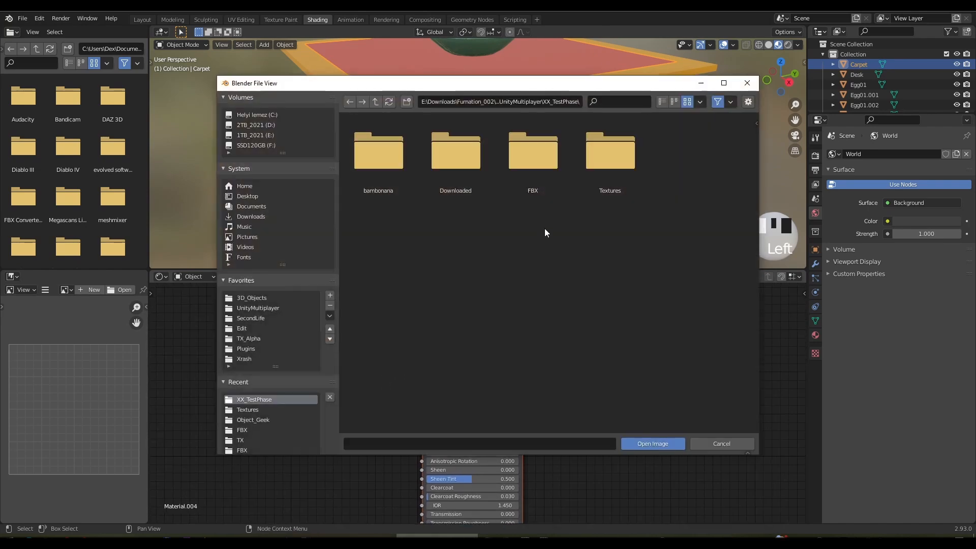
double_click(604, 170)
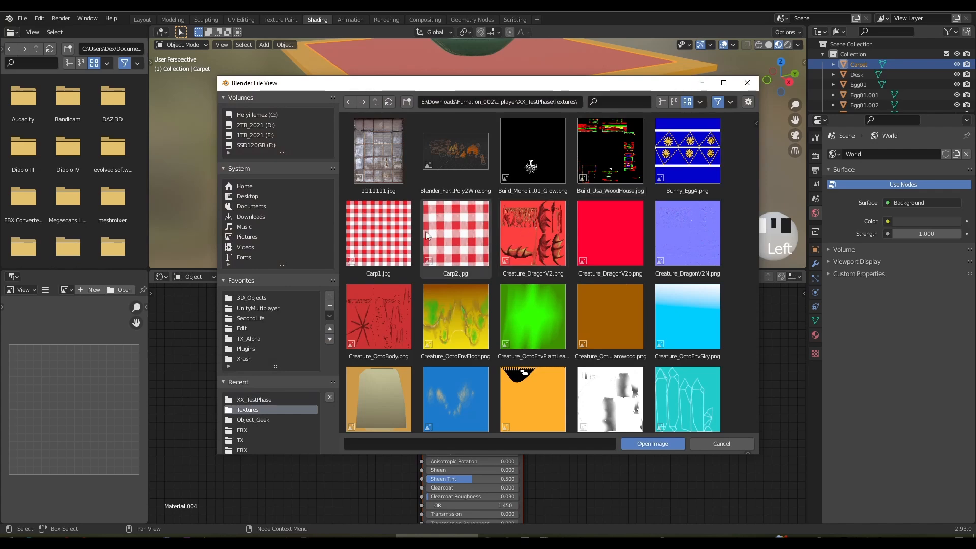
click(377, 218)
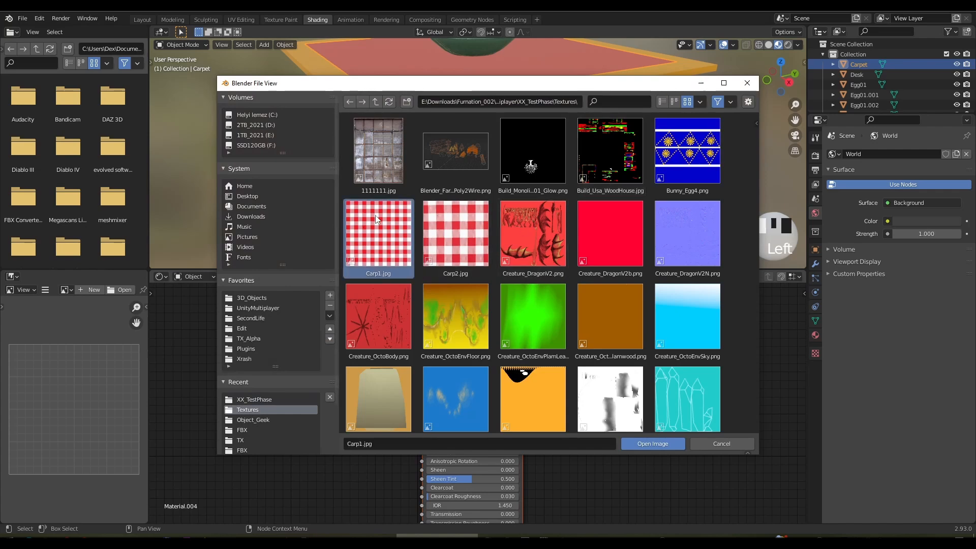
click(652, 443)
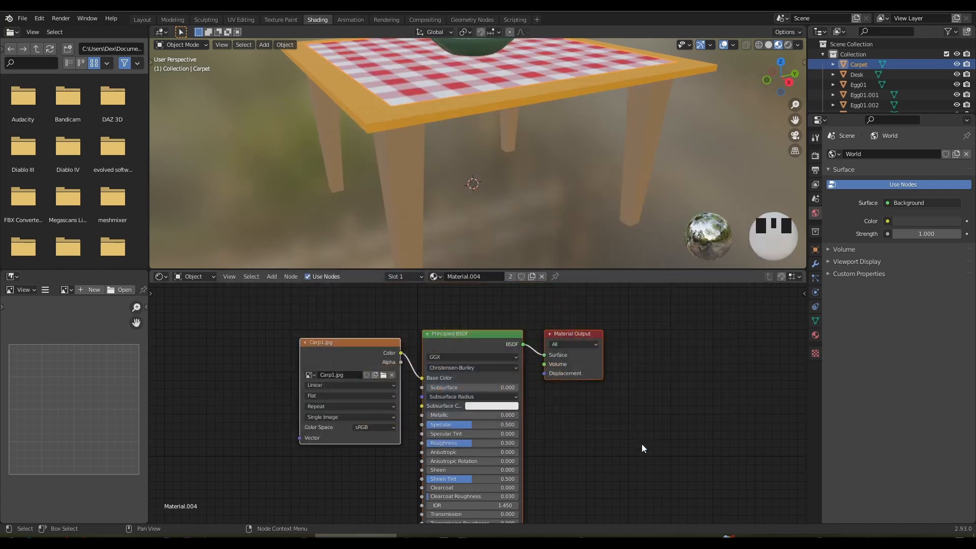
Return to the Layout workspace, deselect the carpet, and examine the textured table with the plate of eggs.
scroll(509, 228, down, 2)
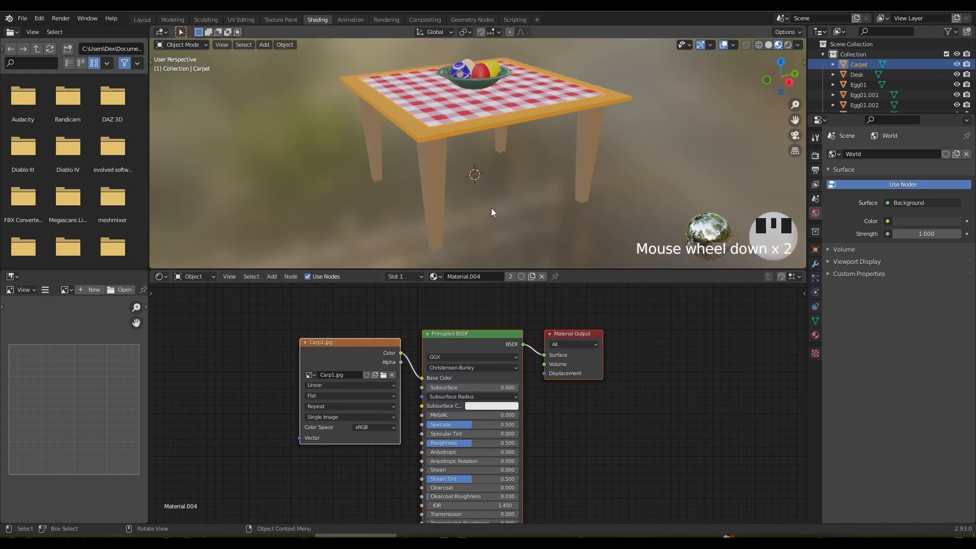
click(143, 19)
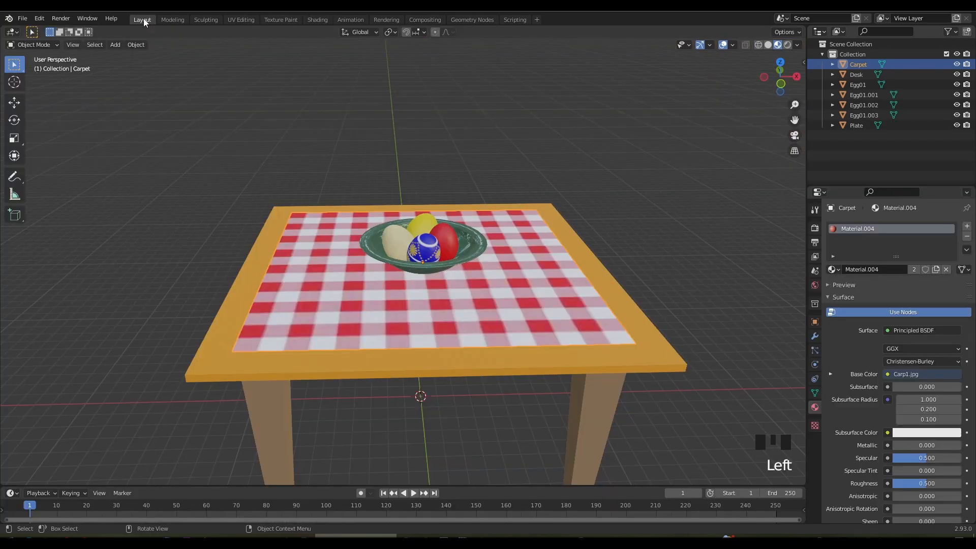
click(460, 178)
shift+middle_drag(479, 262, 465, 171)
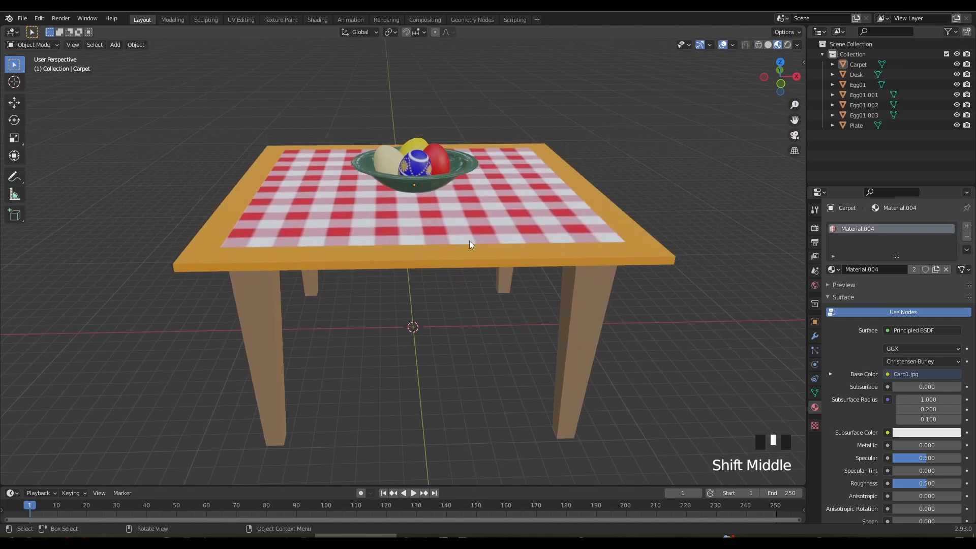
scroll(460, 293, down, 2)
mouse_move(460, 292)
middle_down()
mouse_move(455, 279)
mouse_move(455, 290)
middle_up()
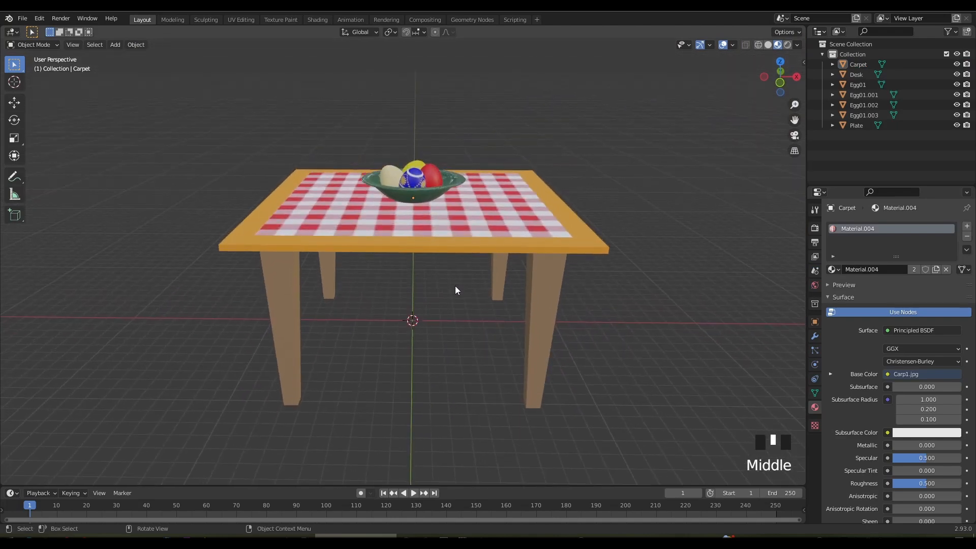
shift+middle_drag(490, 254, 488, 270)
scroll(447, 264, up, 2)
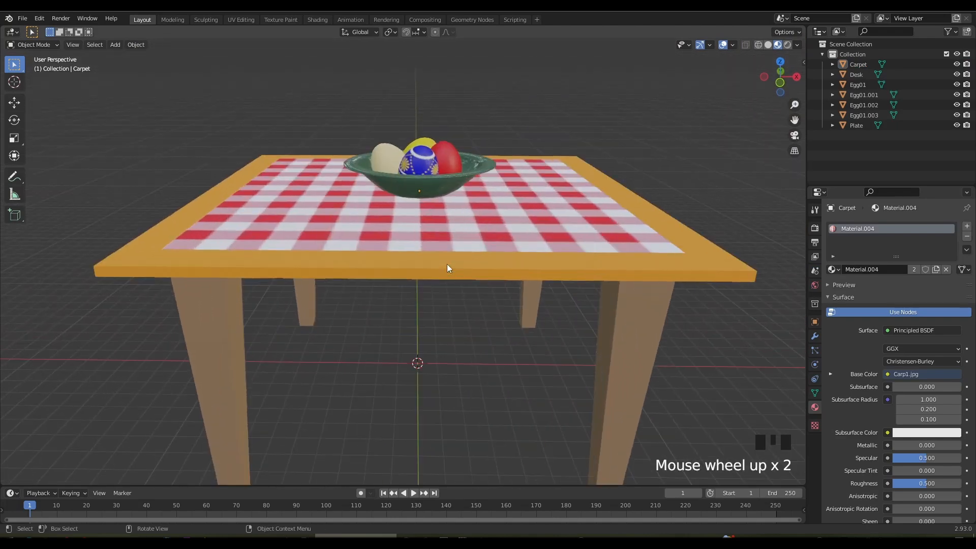
middle_drag(380, 252, 44, 254)
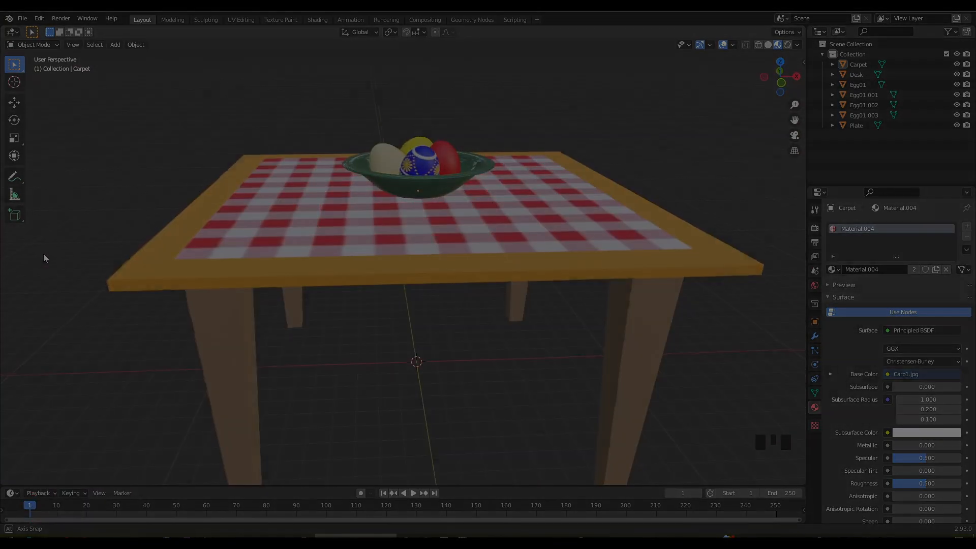